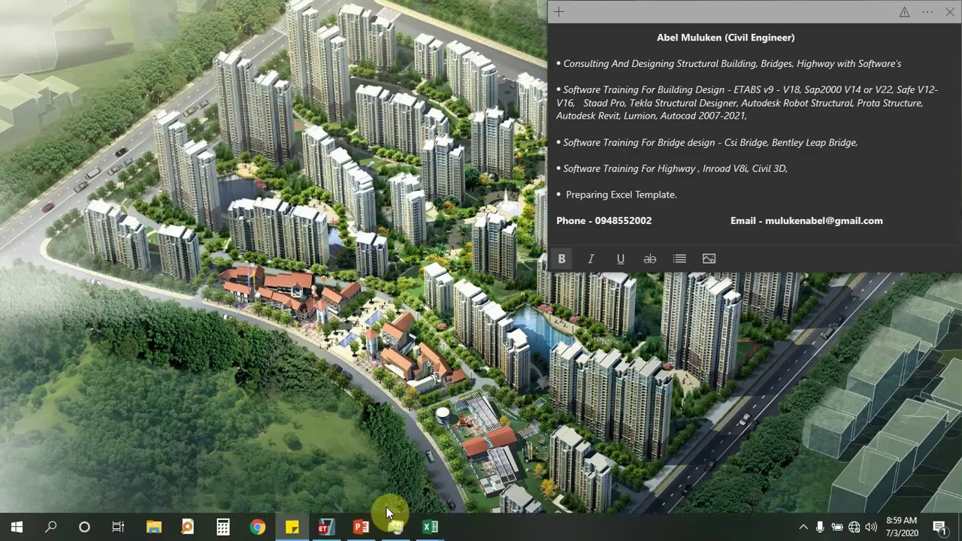
# Bring the ETABS window with the G+2 Residential Building model to the front
pyautogui.click(322, 522)
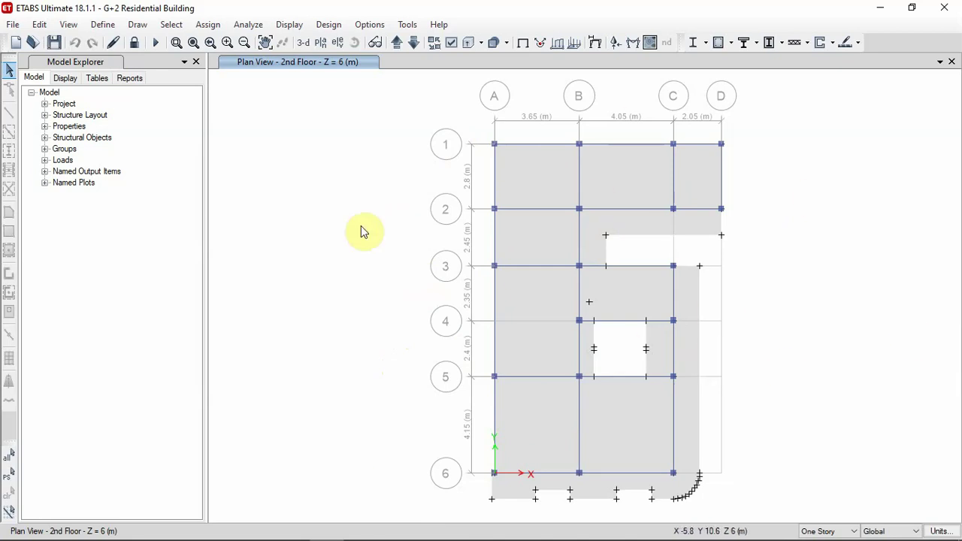
# Step the plan view down four stories from the 2nd Floor to Base at Z = -2.5 m
pyautogui.click(414, 44)
pyautogui.click(415, 44)
pyautogui.click(415, 43)
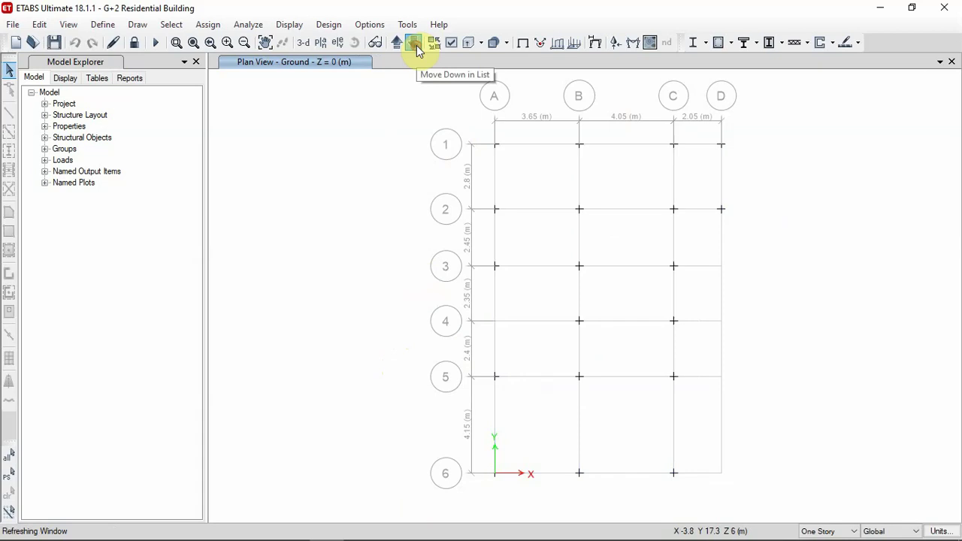
pyautogui.click(415, 43)
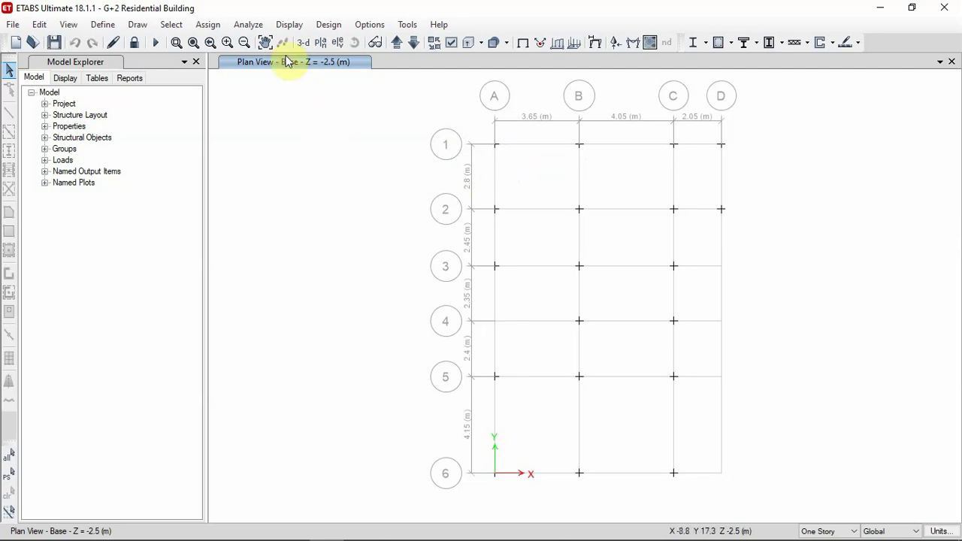
pyautogui.click(290, 24)
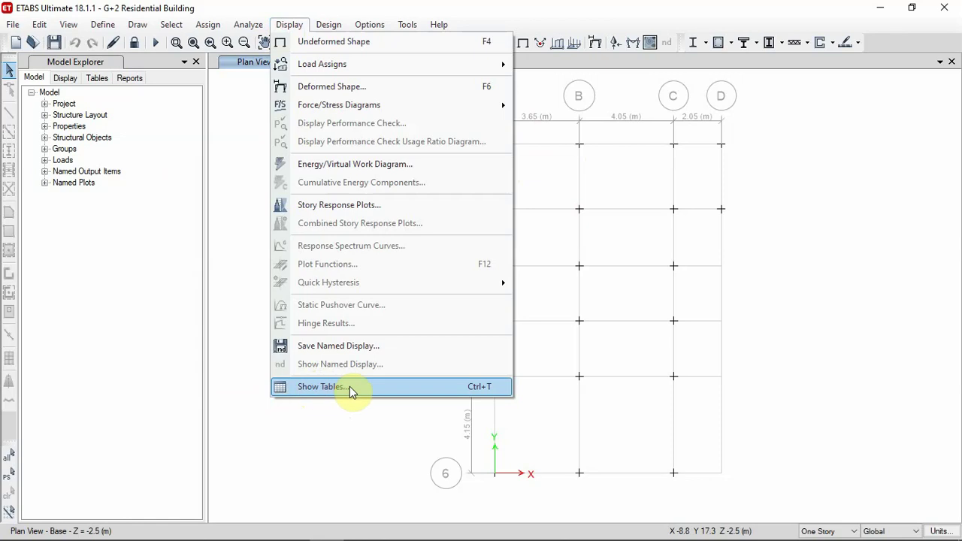
# Open the Show Tables chooser with the Analysis Results branch expanded
pyautogui.click(350, 391)
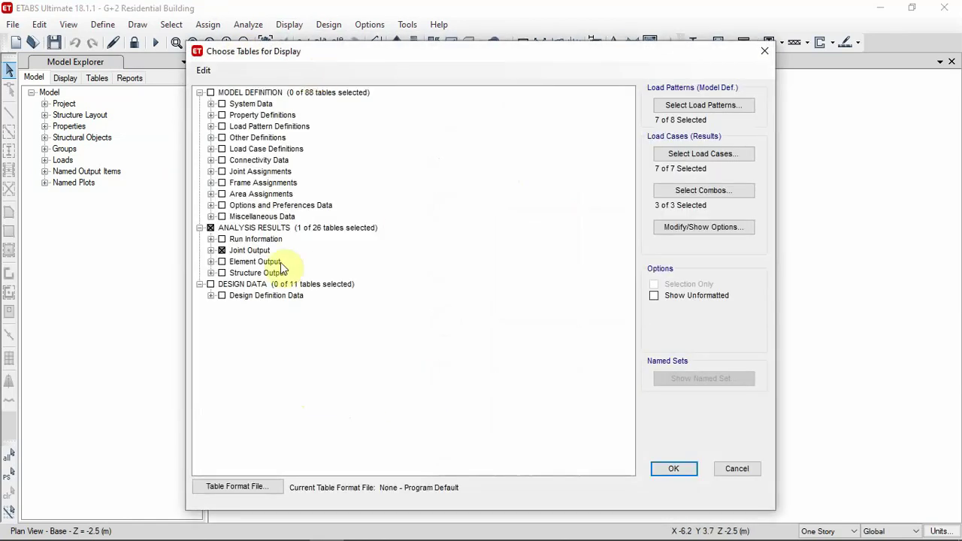
pyautogui.click(200, 229)
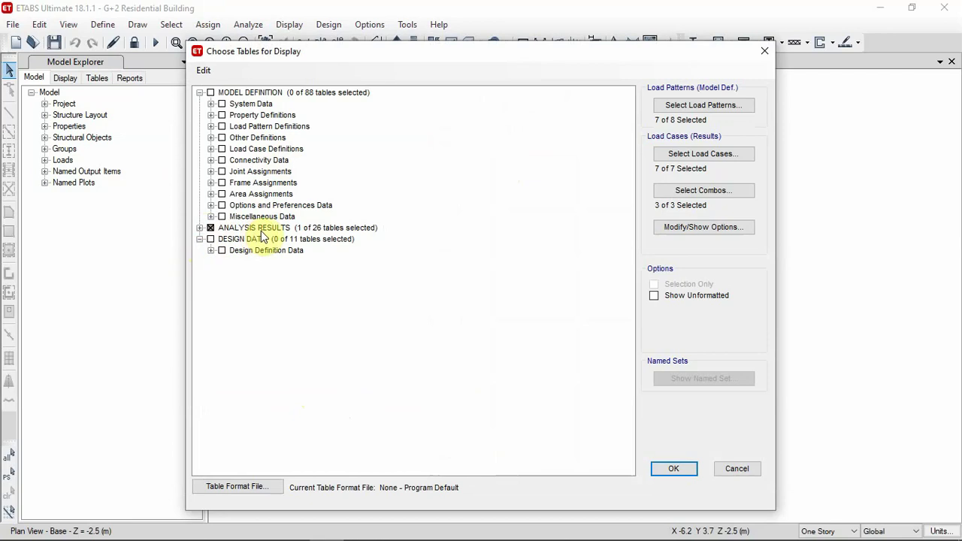
pyautogui.click(200, 228)
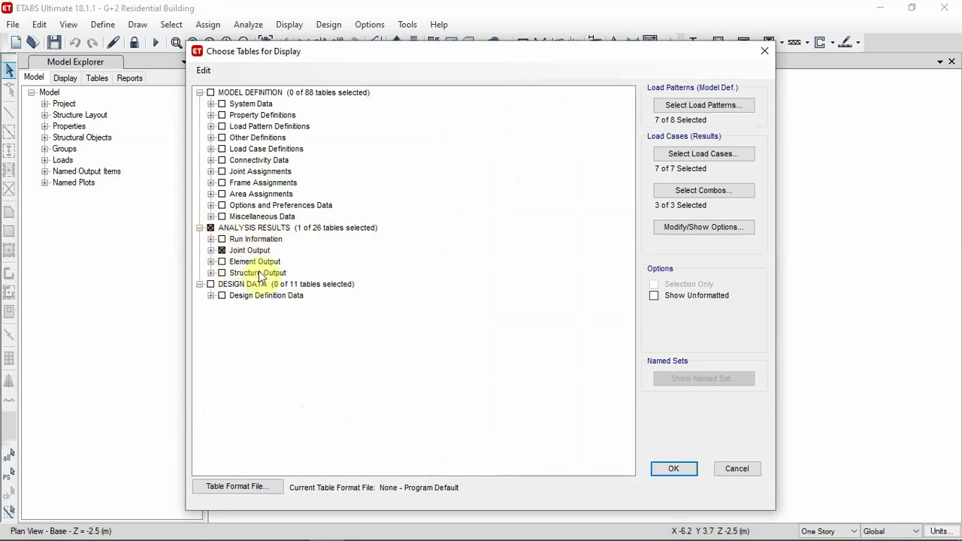
pyautogui.moveTo(268, 54)
pyautogui.mouseDown()
pyautogui.moveTo(426, 69)
pyautogui.moveTo(329, 133)
pyautogui.moveTo(299, 175)
pyautogui.mouseUp()
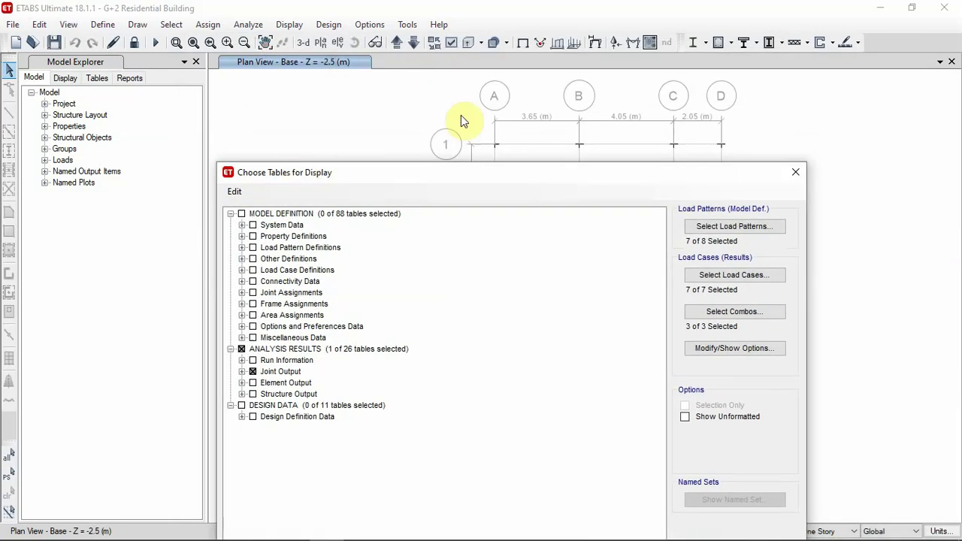
pyautogui.moveTo(420, 172); pyautogui.dragTo(421, 85)
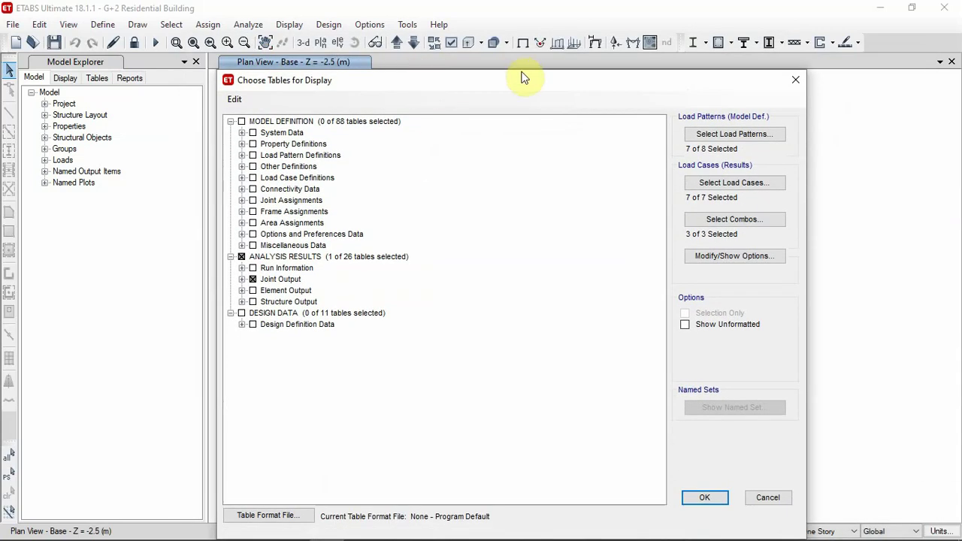
pyautogui.moveTo(521, 80); pyautogui.dragTo(398, 240)
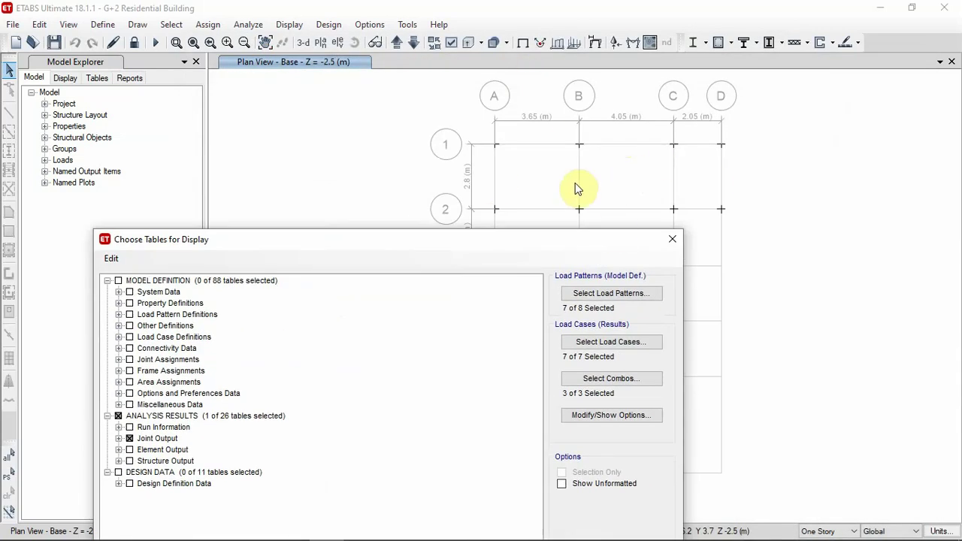
pyautogui.moveTo(354, 242); pyautogui.dragTo(391, 116)
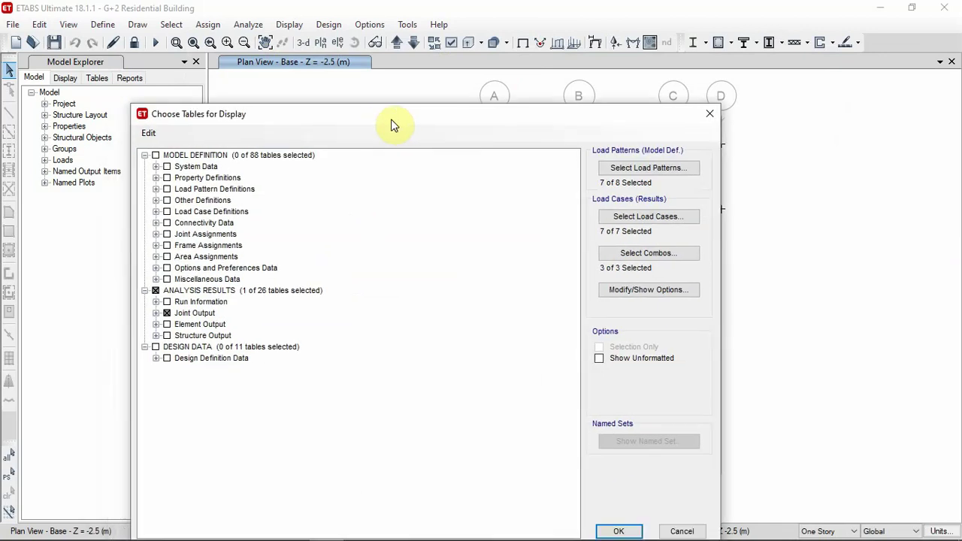
# Select only Joint Reactions under Joint Output > Reactions and display the table
pyautogui.click(156, 314)
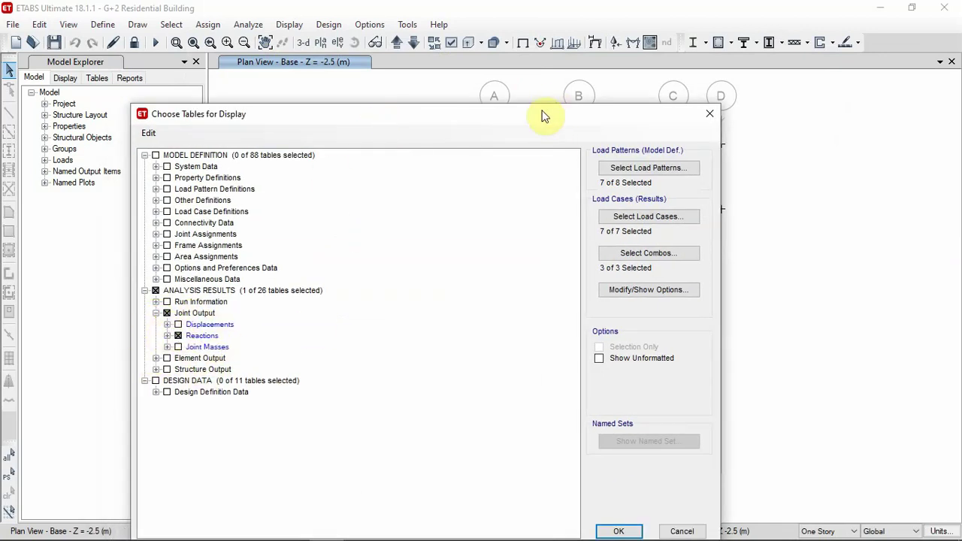
pyautogui.moveTo(543, 114); pyautogui.dragTo(344, 54)
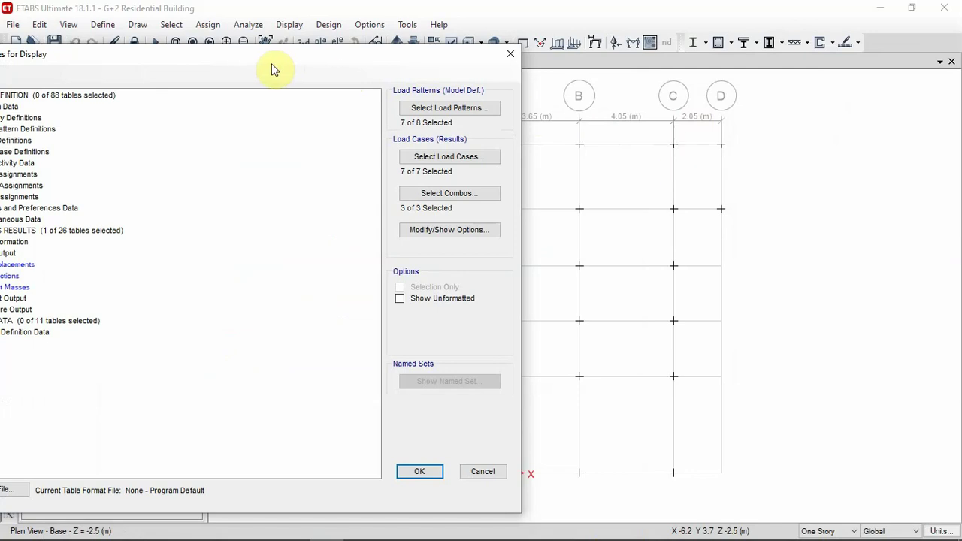
pyautogui.moveTo(273, 61); pyautogui.dragTo(448, 75)
pyautogui.click(142, 291)
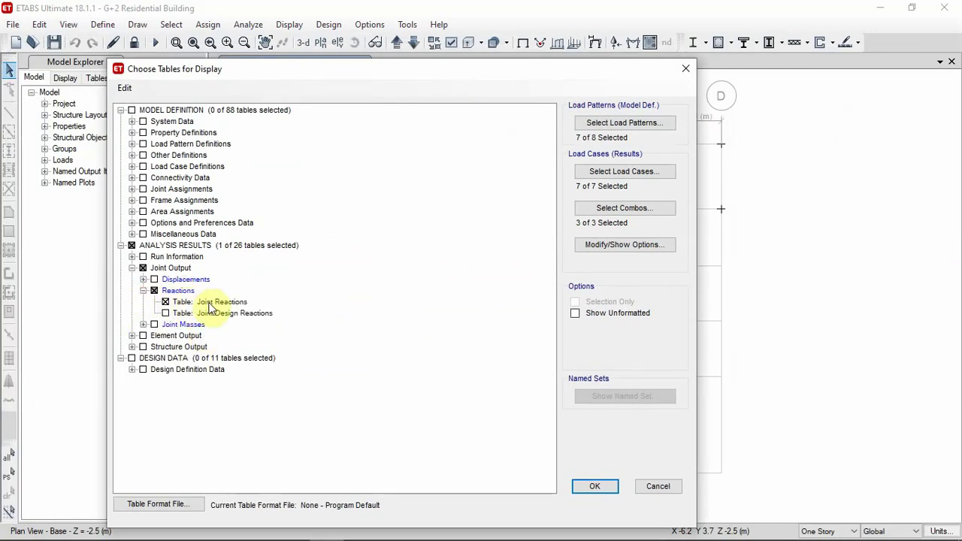
pyautogui.click(165, 301)
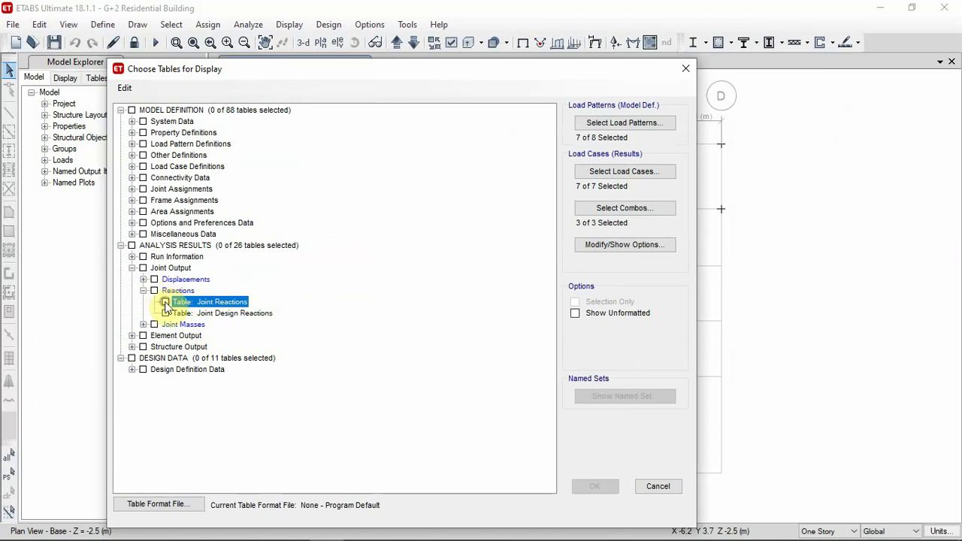
pyautogui.click(165, 301)
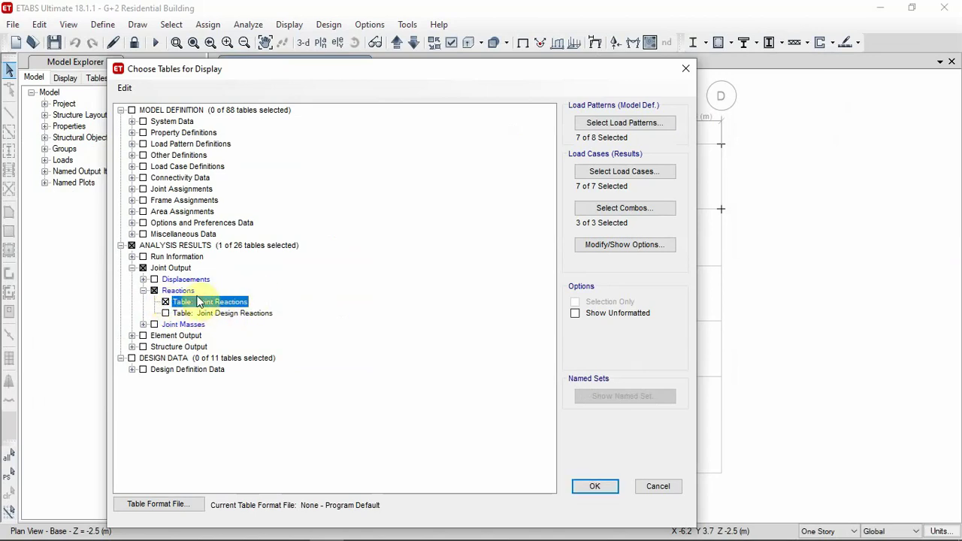
pyautogui.click(594, 486)
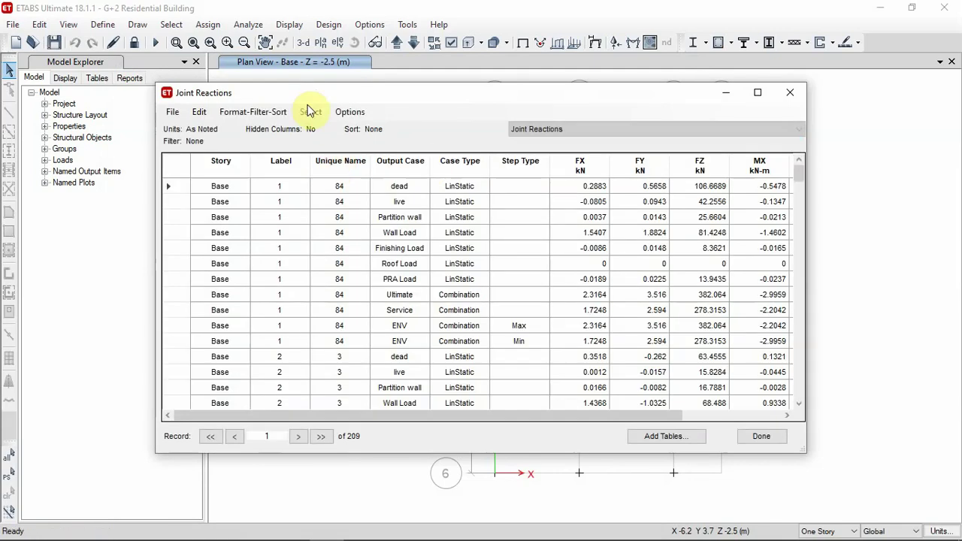
# Filter the Output Case column to Ultimate, leaving 19 joint reaction rows
pyautogui.click(298, 89)
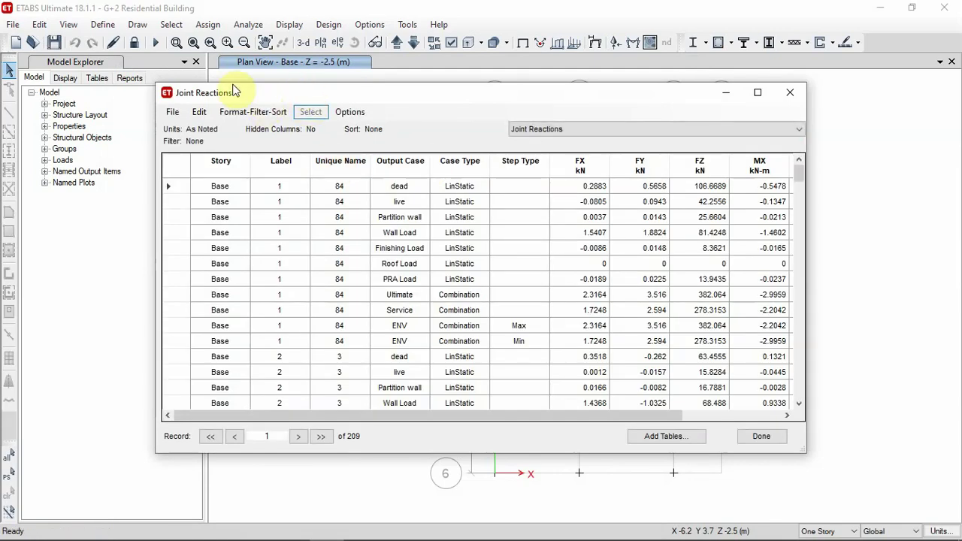
pyautogui.moveTo(227, 96); pyautogui.dragTo(207, 122)
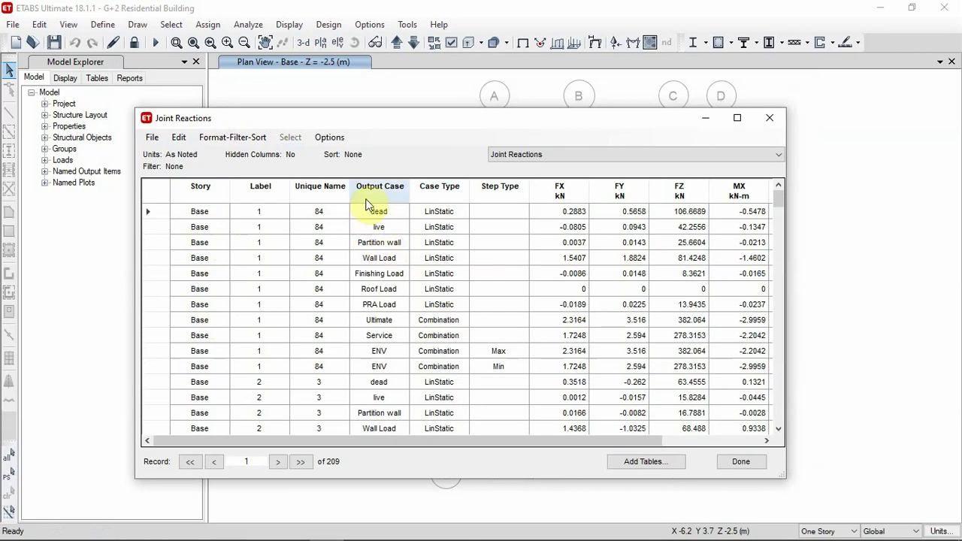
pyautogui.click(387, 188)
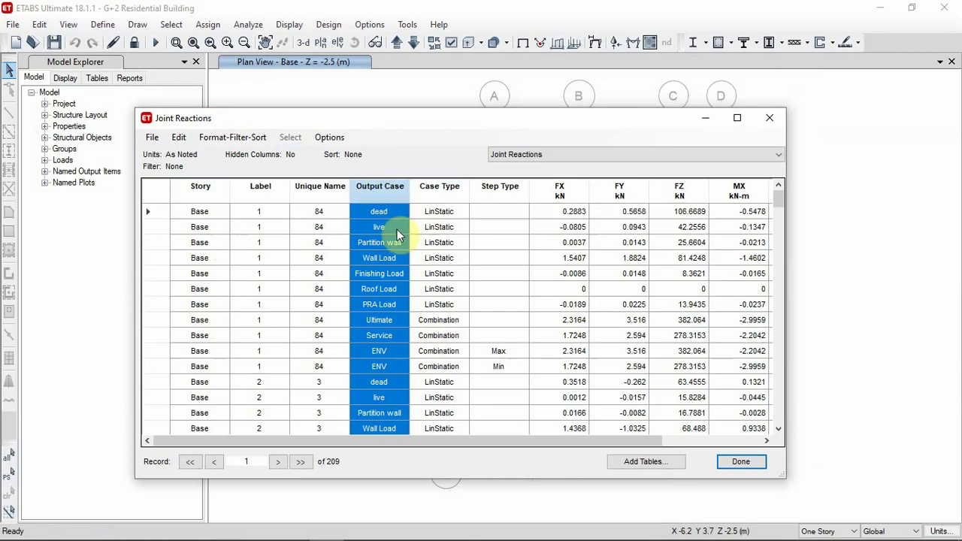
pyautogui.rightClick(372, 189)
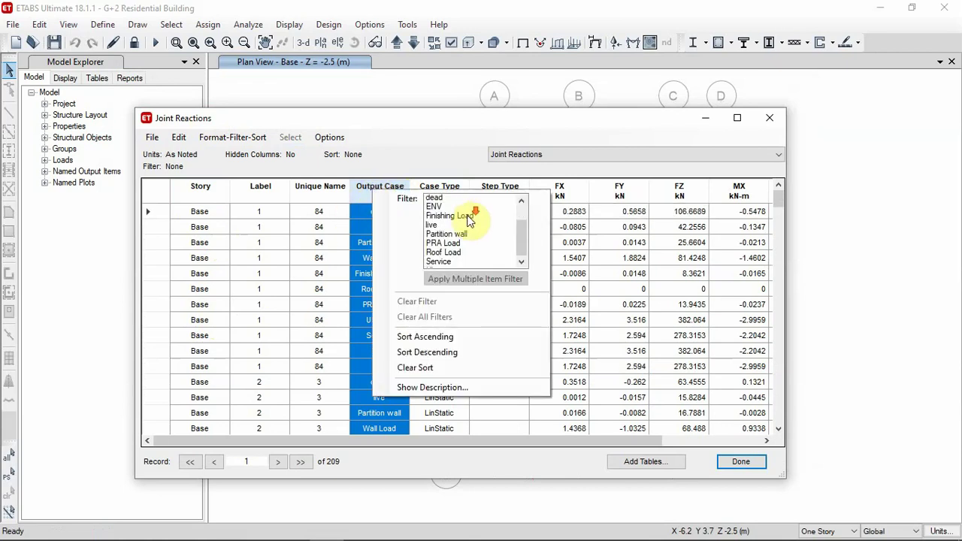
pyautogui.scroll(-2, 441, 240)
pyautogui.click(438, 245)
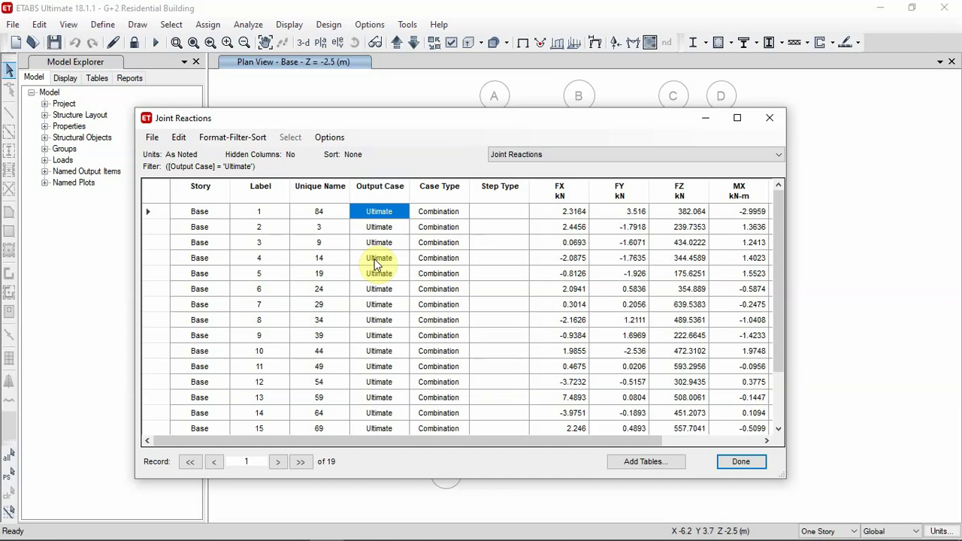
# Reposition the Joint Reactions window and review the 19 Ultimate base-joint reactions
pyautogui.moveTo(329, 118); pyautogui.dragTo(344, 88)
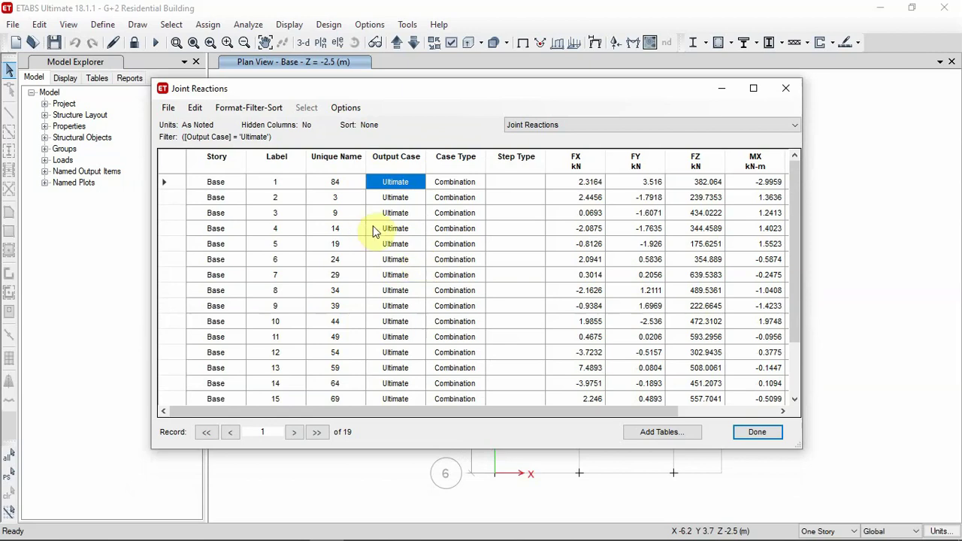
pyautogui.moveTo(361, 91)
pyautogui.mouseDown()
pyautogui.moveTo(355, 131)
pyautogui.moveTo(372, 87)
pyautogui.mouseUp()
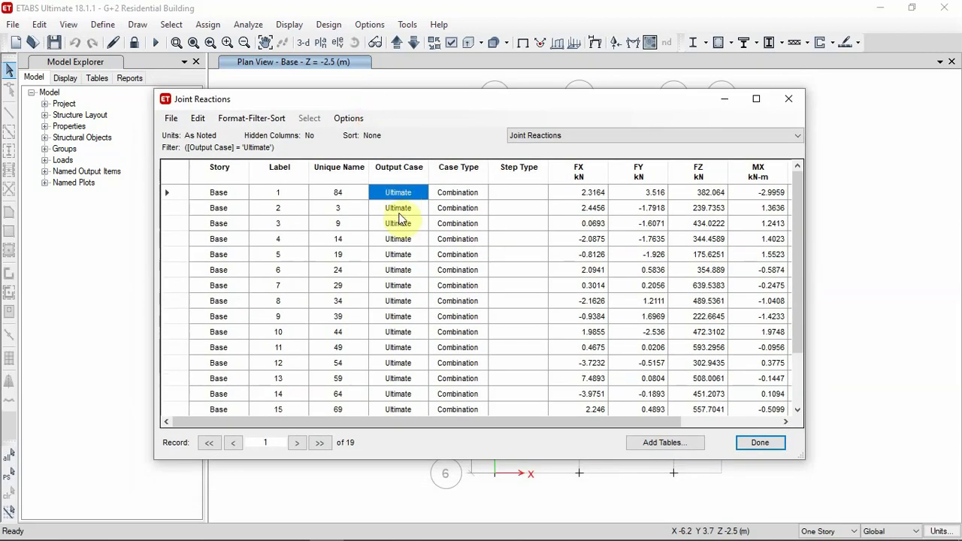
pyautogui.scroll(-2, 395, 241)
pyautogui.scroll(1, 398, 248)
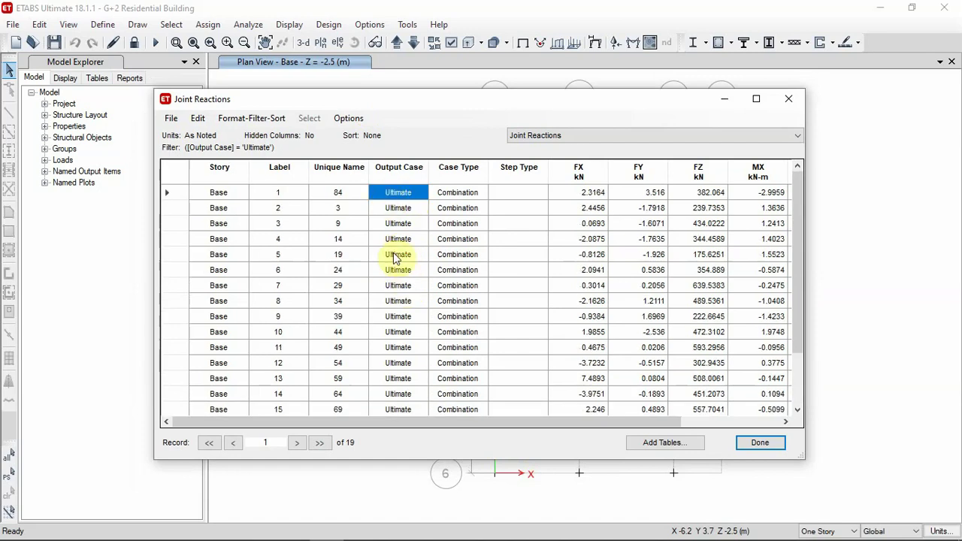
pyautogui.scroll(-2, 248, 226)
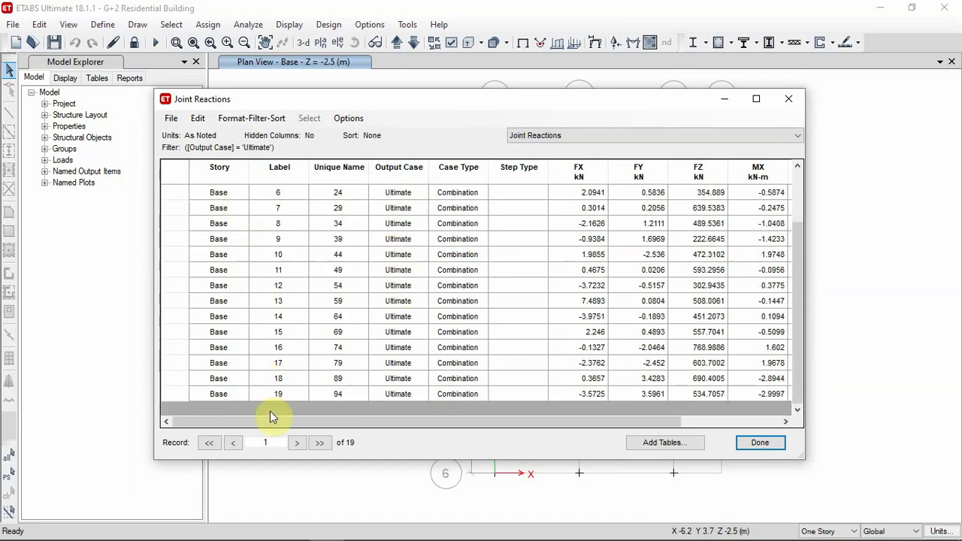
pyautogui.scroll(2, 280, 398)
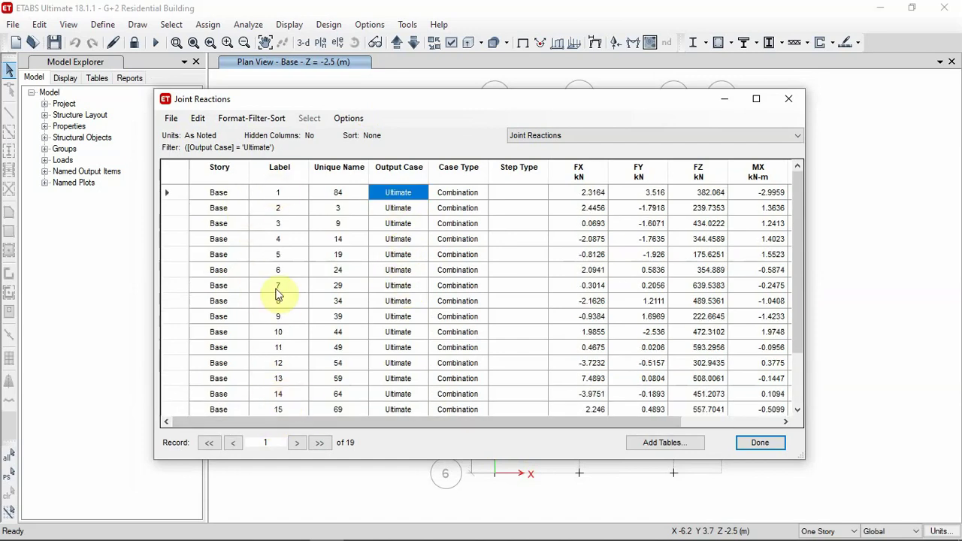
pyautogui.scroll(-2, 277, 391)
pyautogui.scroll(2, 266, 313)
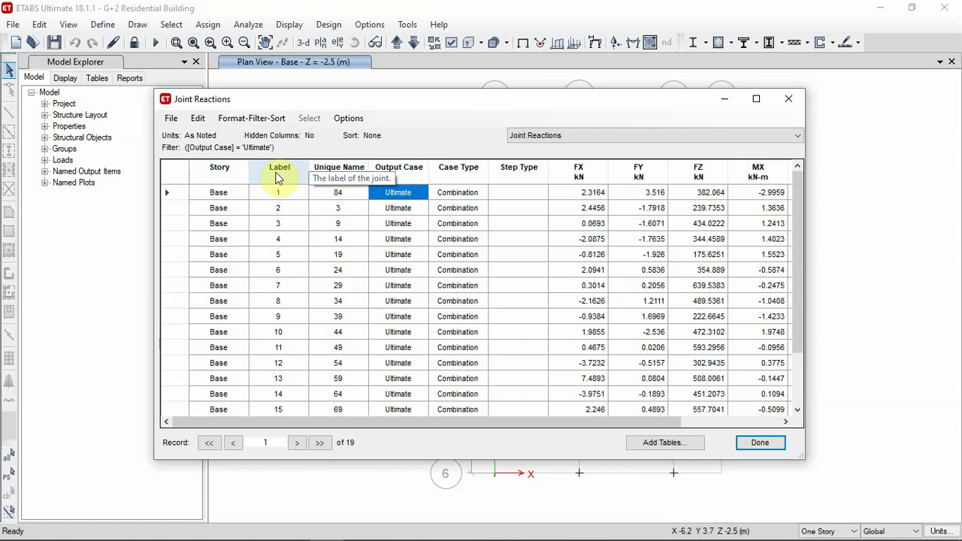
pyautogui.moveTo(310, 99); pyautogui.dragTo(315, 192)
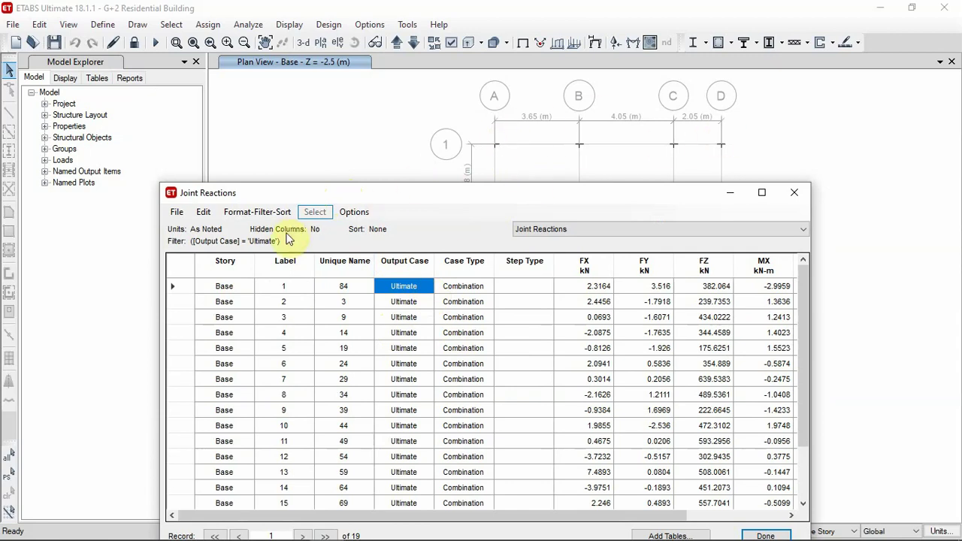
pyautogui.moveTo(366, 193); pyautogui.dragTo(363, 93)
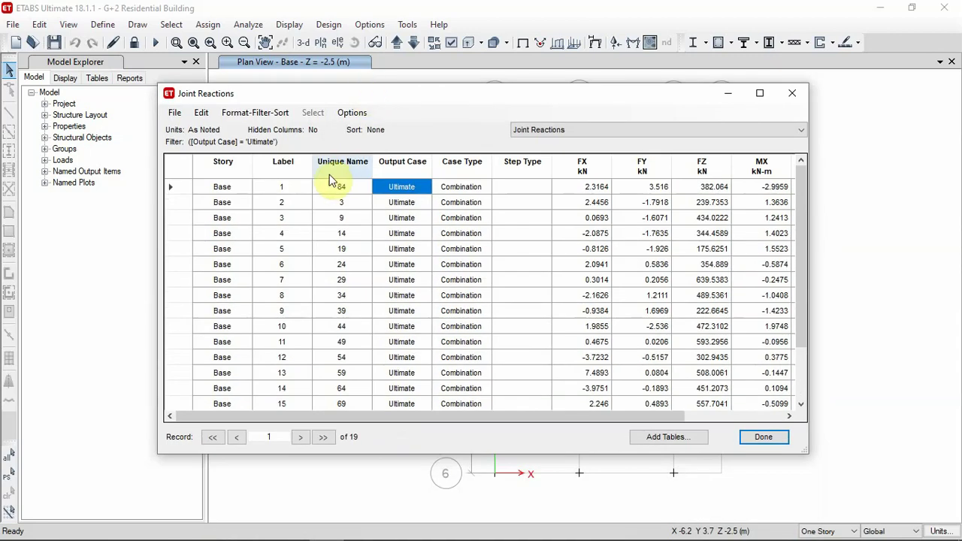
pyautogui.click(247, 114)
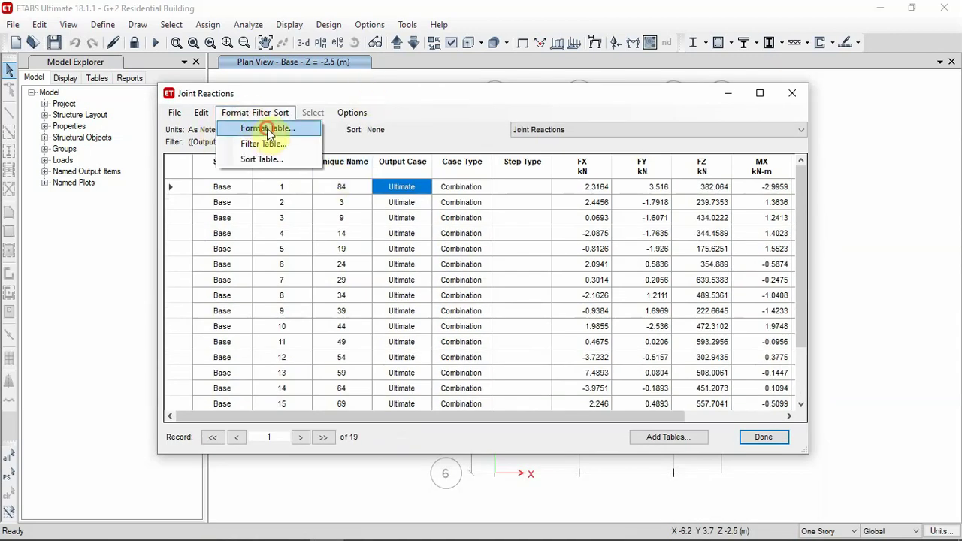
# Hide the Unique Name, Case Type, Step Type, FX, FY and MZ columns
pyautogui.click(269, 128)
pyautogui.moveTo(311, 83)
pyautogui.mouseDown()
pyautogui.moveTo(316, 92)
pyautogui.moveTo(487, 114)
pyautogui.mouseUp()
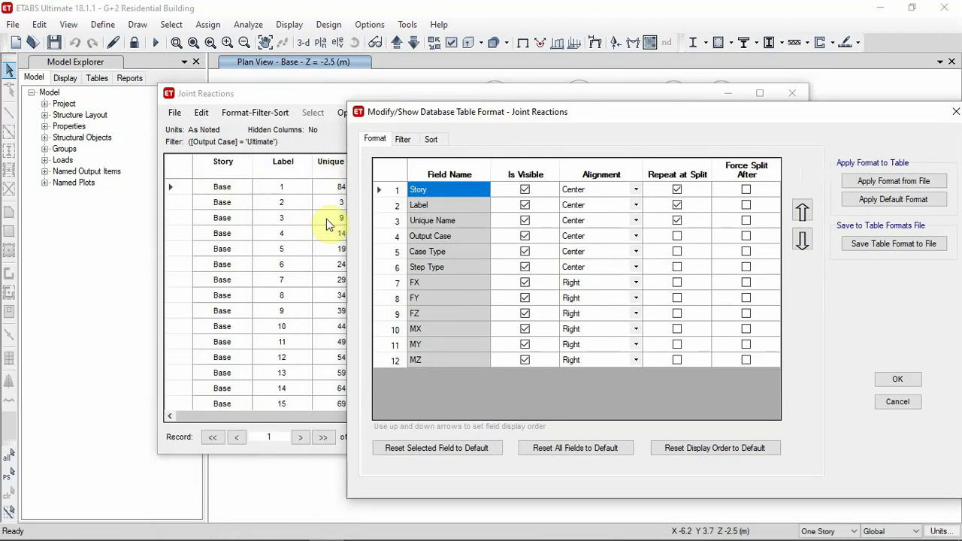
pyautogui.click(524, 222)
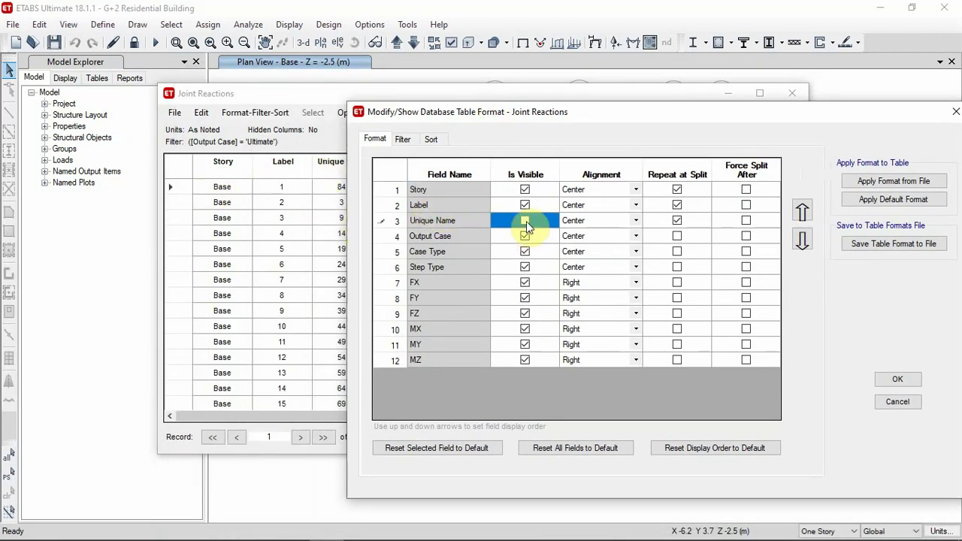
pyautogui.moveTo(441, 113)
pyautogui.mouseDown()
pyautogui.moveTo(591, 187)
pyautogui.moveTo(371, 128)
pyautogui.mouseUp()
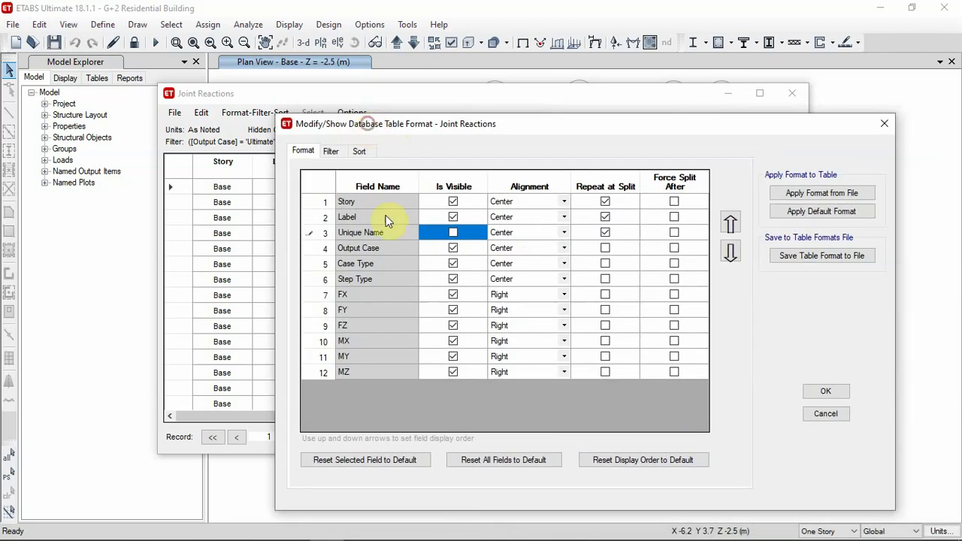
pyautogui.click(453, 264)
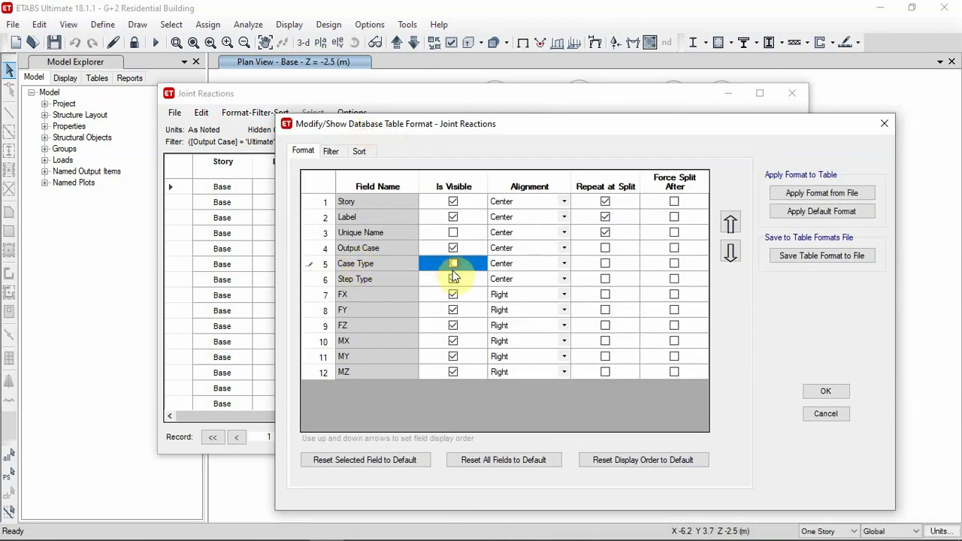
pyautogui.click(453, 280)
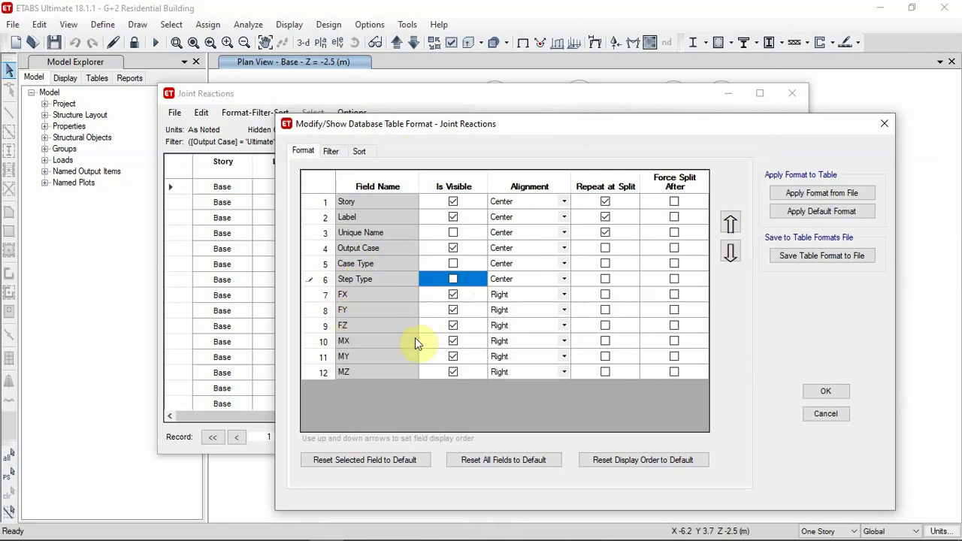
pyautogui.click(453, 295)
pyautogui.click(452, 310)
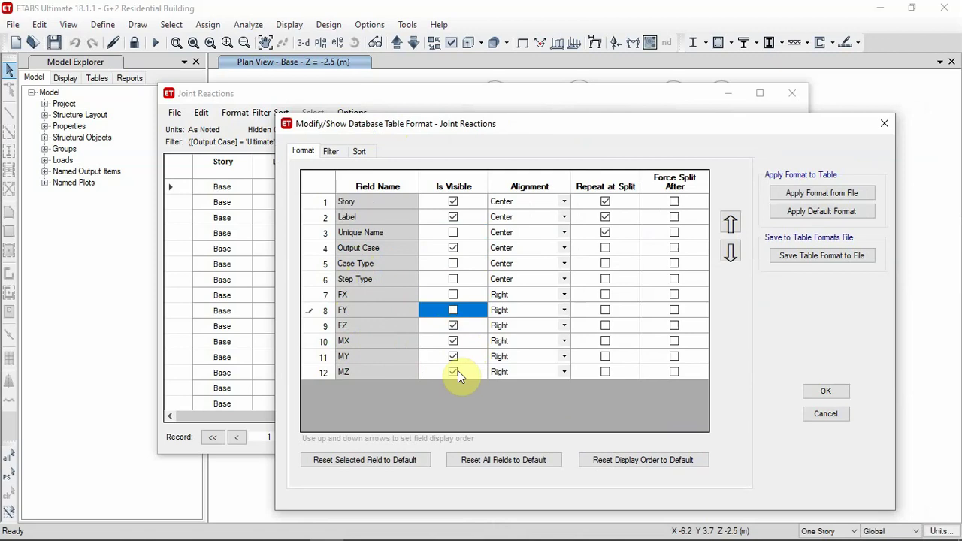
pyautogui.click(451, 372)
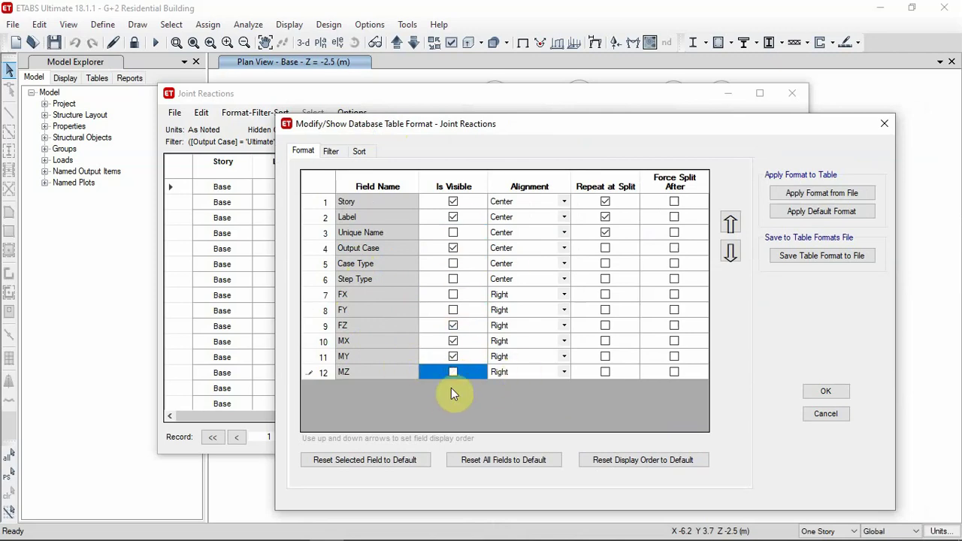
pyautogui.click(824, 391)
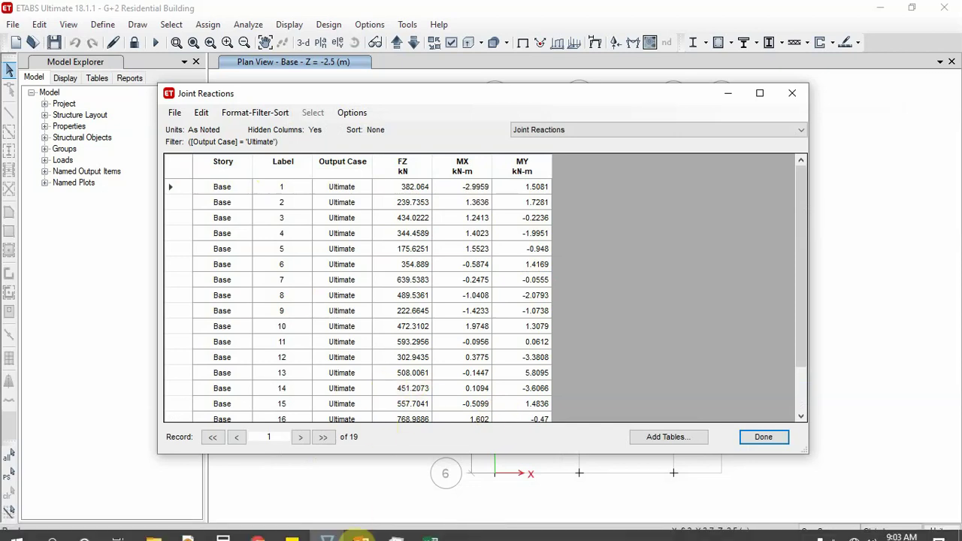
pyautogui.moveTo(507, 95)
pyautogui.mouseDown()
pyautogui.moveTo(55, 132)
pyautogui.moveTo(51, 123)
pyautogui.mouseUp()
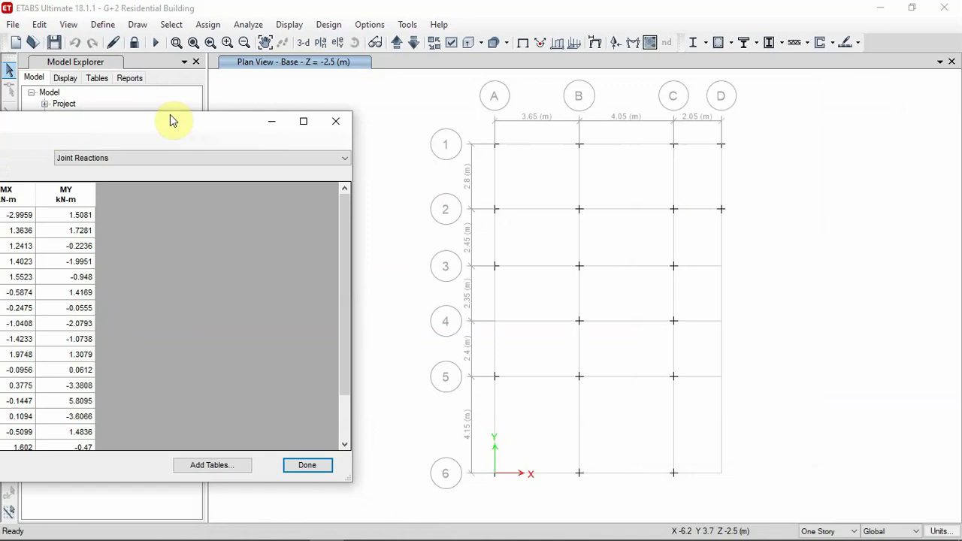
pyautogui.moveTo(175, 122)
pyautogui.mouseDown()
pyautogui.moveTo(548, 65)
pyautogui.moveTo(376, 108)
pyautogui.moveTo(237, 118)
pyautogui.mouseUp()
pyautogui.scroll(-1, 251, 274)
pyautogui.scroll(-1, 250, 274)
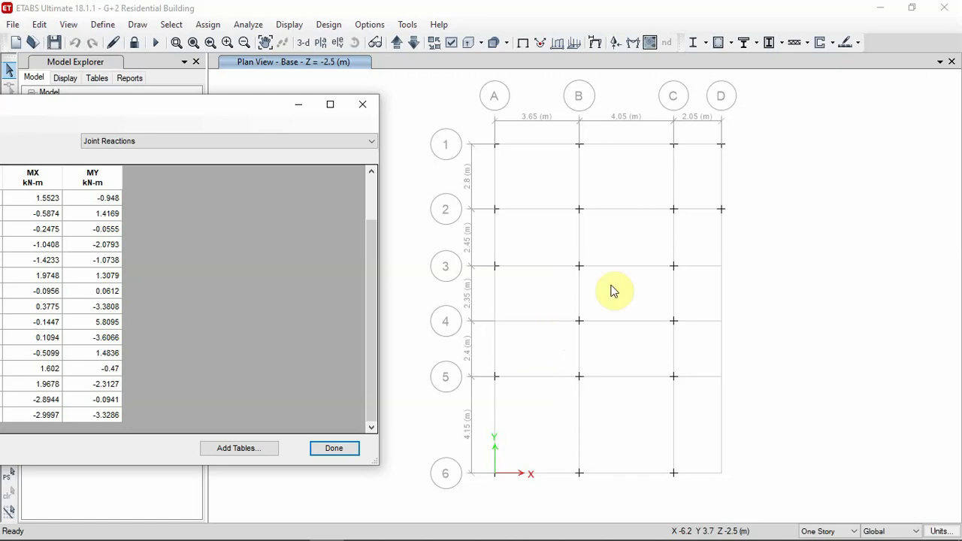
pyautogui.moveTo(137, 109); pyautogui.dragTo(494, 109)
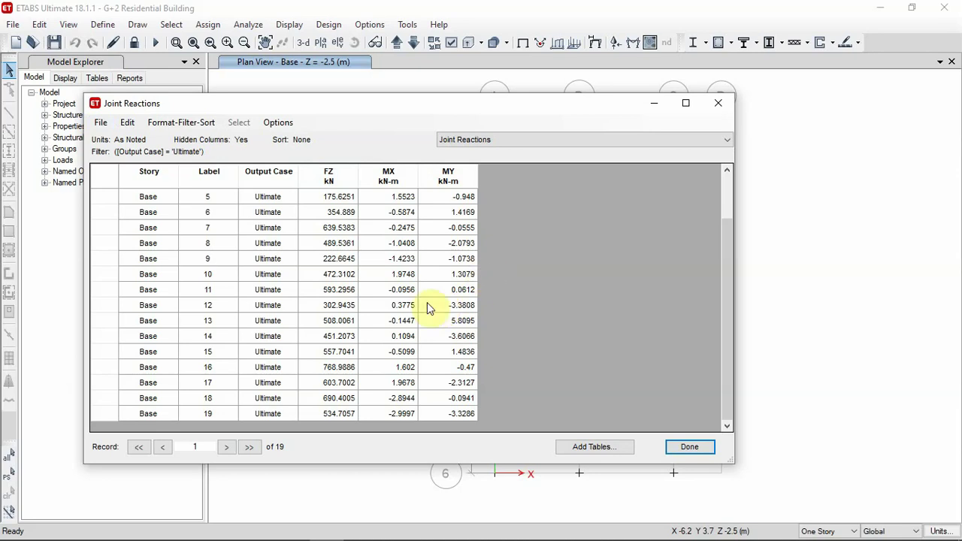
pyautogui.click(328, 176)
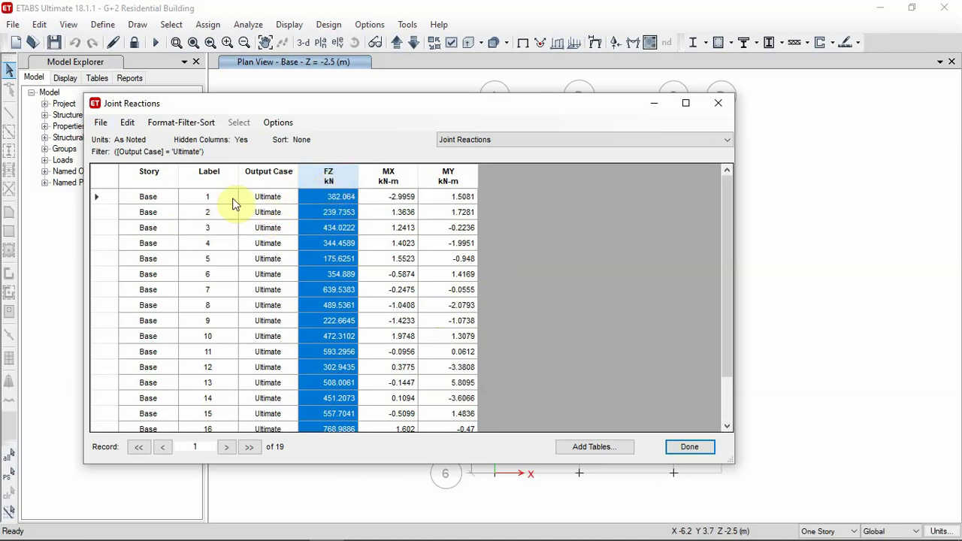
# Sort the Joint Reactions by FZ descending and select all rows
pyautogui.rightClick(333, 174)
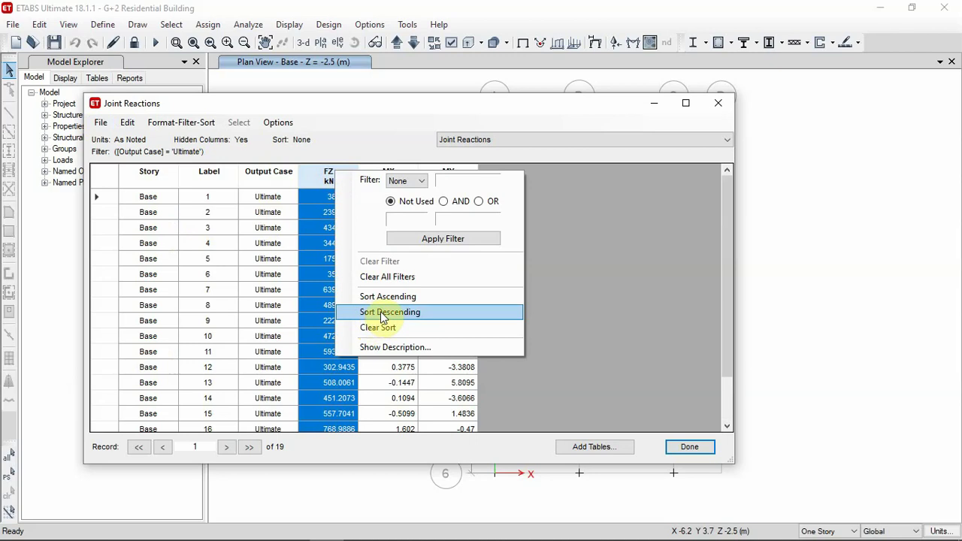
pyautogui.click(382, 313)
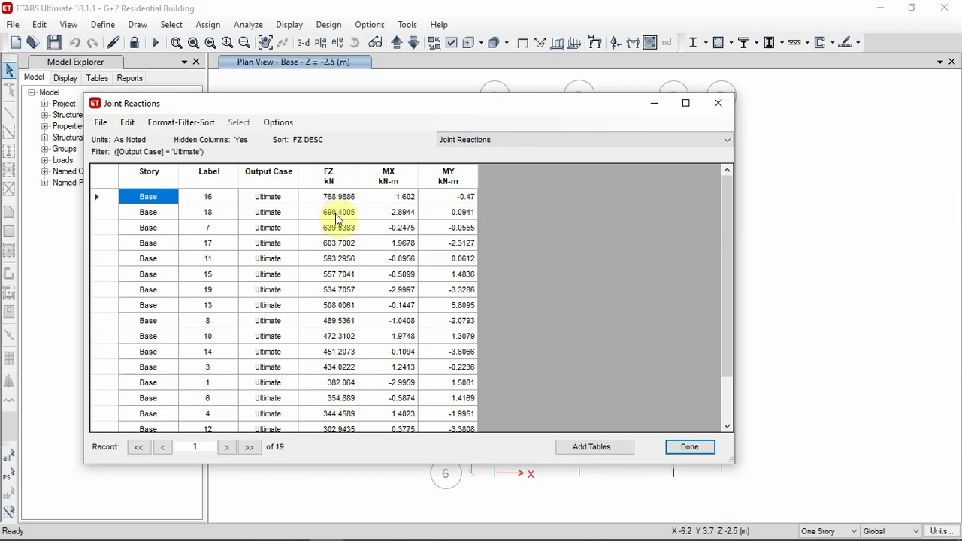
pyautogui.scroll(-2, 337, 337)
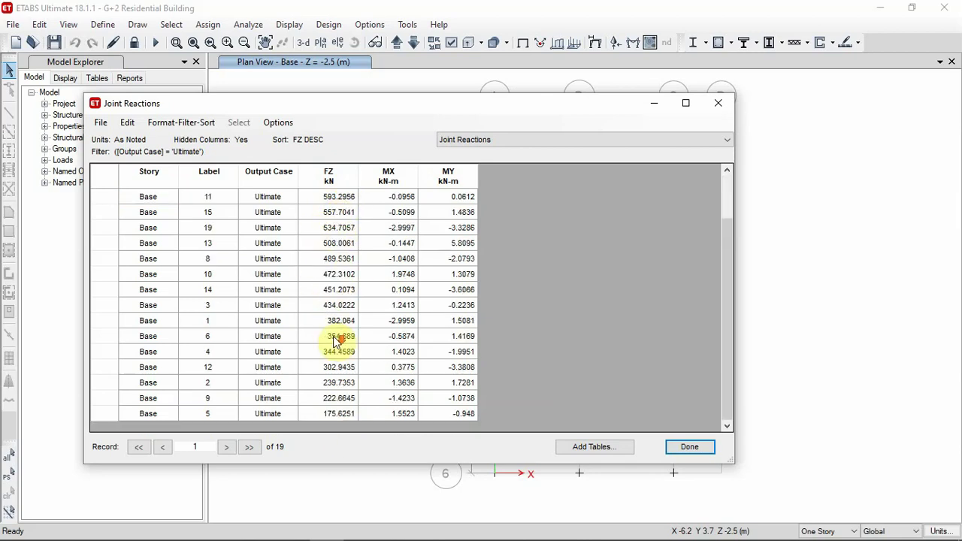
pyautogui.scroll(2, 339, 337)
pyautogui.click(106, 175)
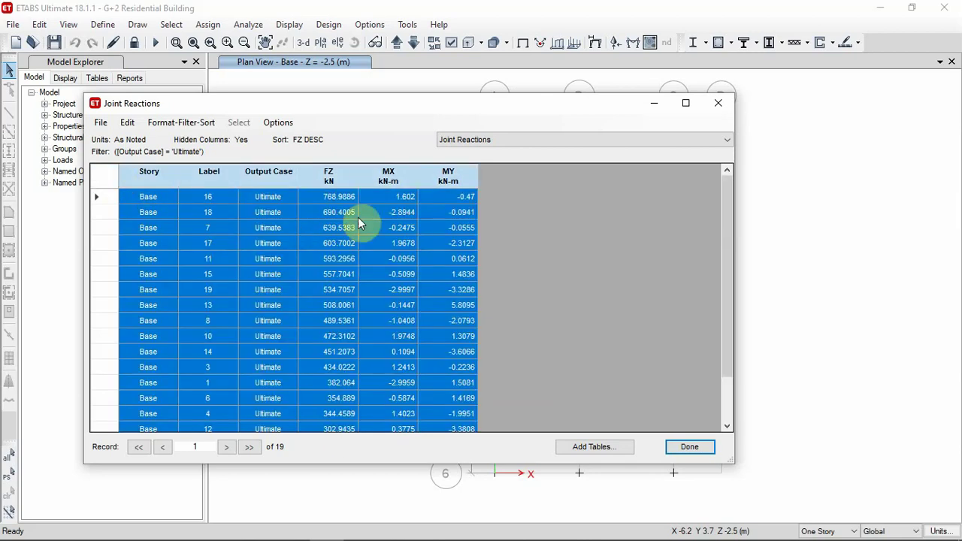
pyautogui.click(100, 122)
pyautogui.moveTo(143, 189)
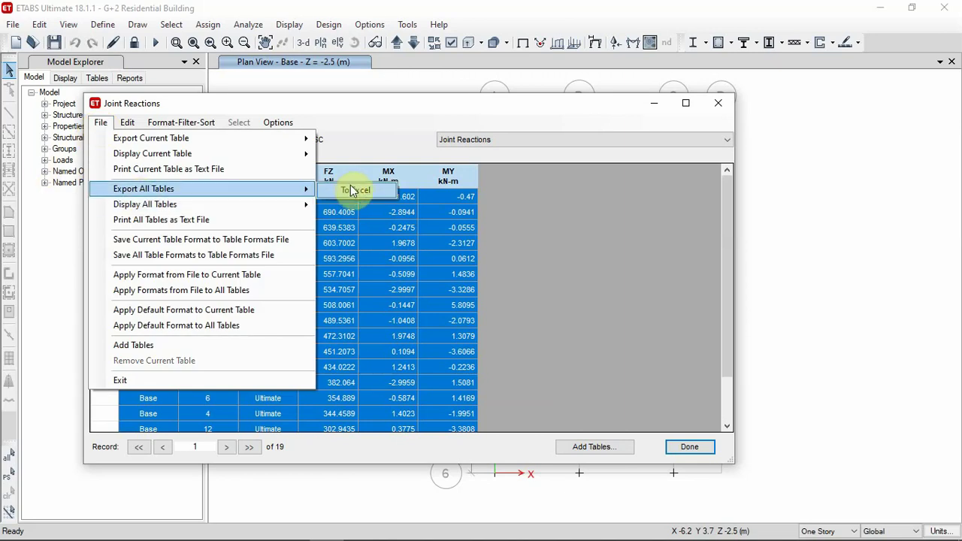
# Export all tables, including the sorted Joint Reactions, to Excel
pyautogui.click(356, 190)
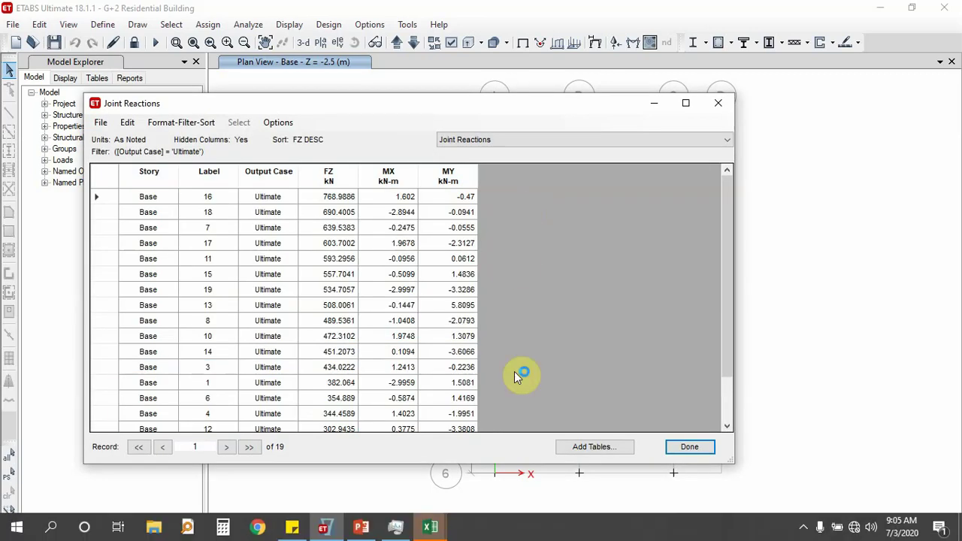
# Maximize the exported Book1 workbook, check cells B6 and J8, then minimize it
pyautogui.moveTo(430, 528)
pyautogui.click(579, 459)
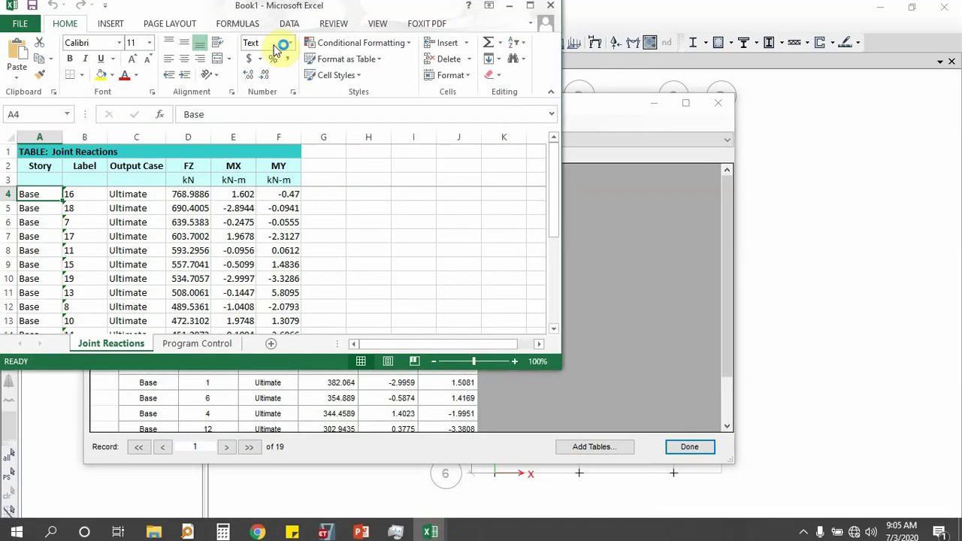
pyautogui.click(529, 6)
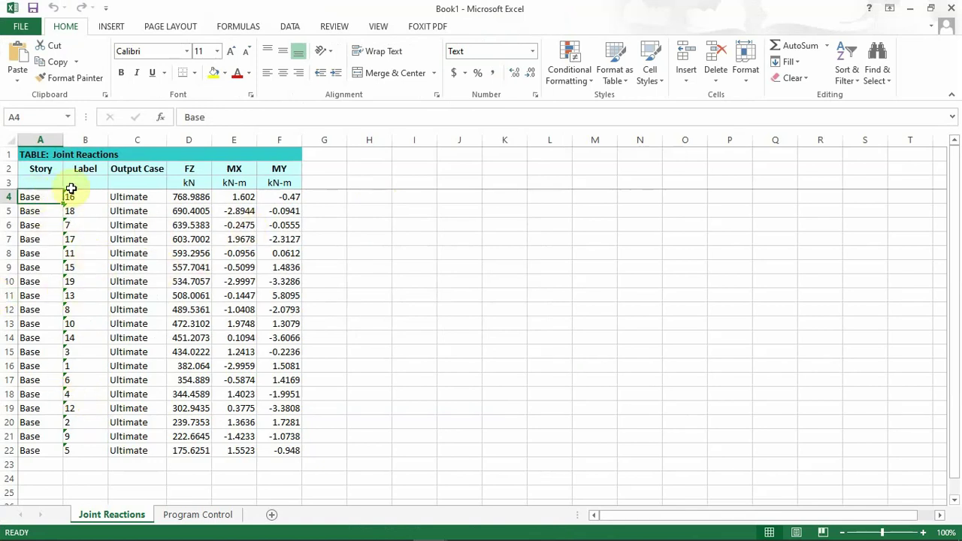
pyautogui.click(71, 226)
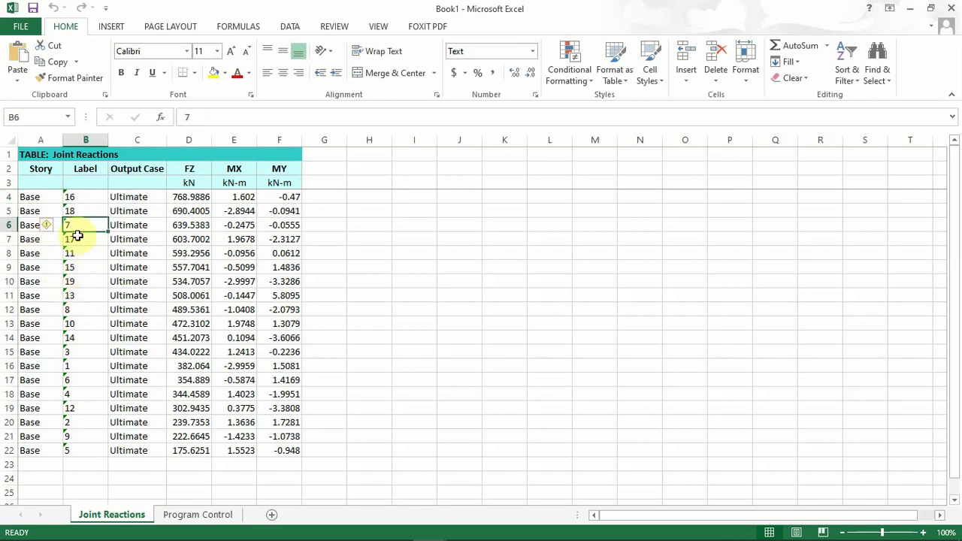
pyautogui.click(459, 253)
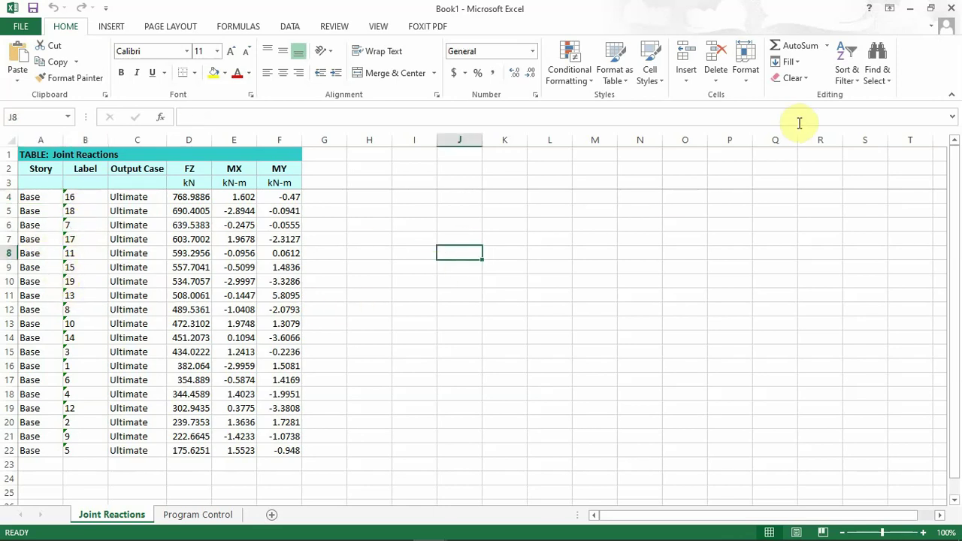
pyautogui.click(910, 9)
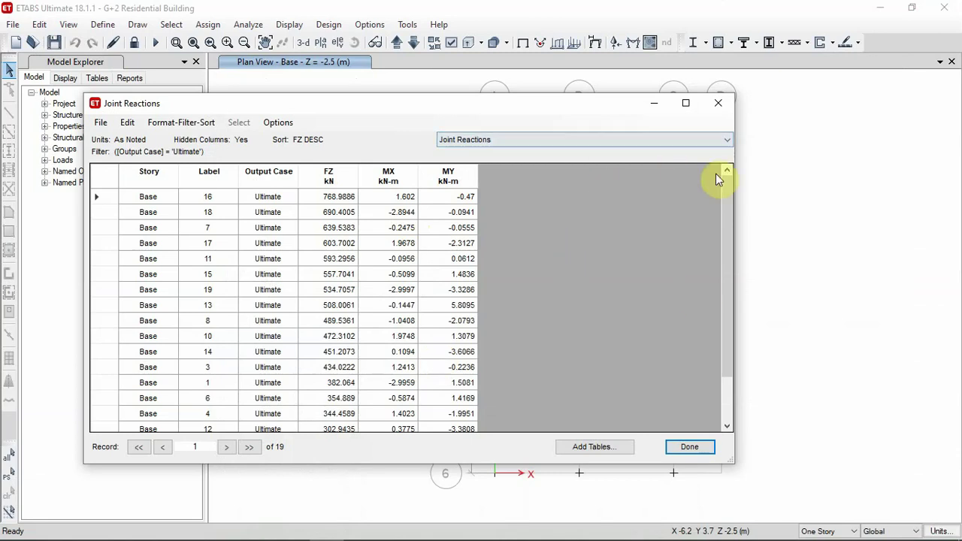
# Close the Joint Reactions table window
pyautogui.click(717, 103)
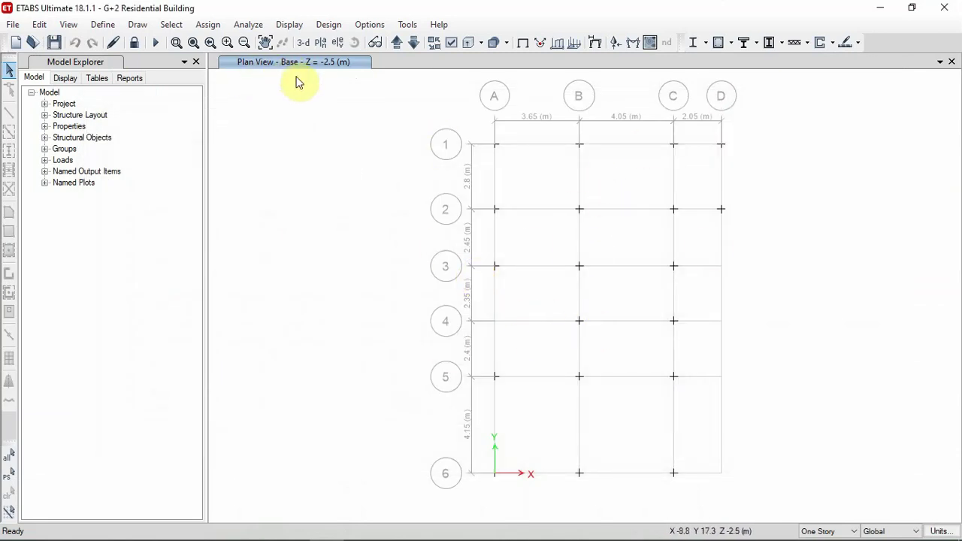
pyautogui.click(453, 47)
pyautogui.moveTo(457, 22); pyautogui.dragTo(386, 146)
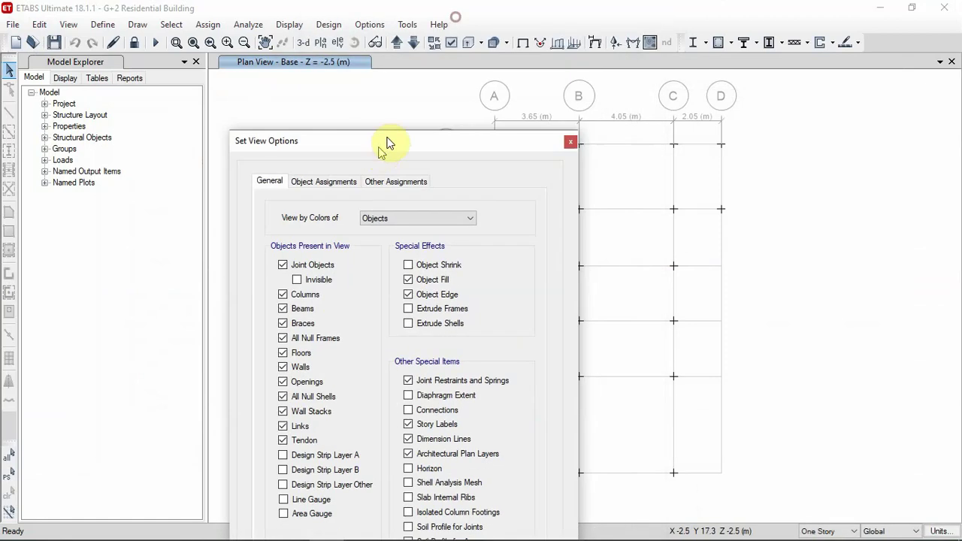
pyautogui.click(571, 142)
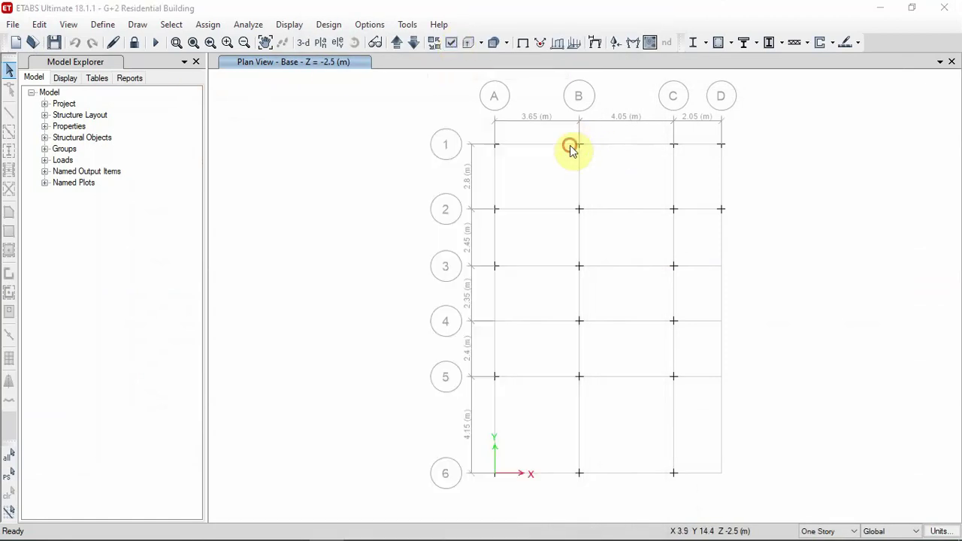
# Tick Joint Labels on the Object Assignments tab of Set View Options
pyautogui.click(69, 25)
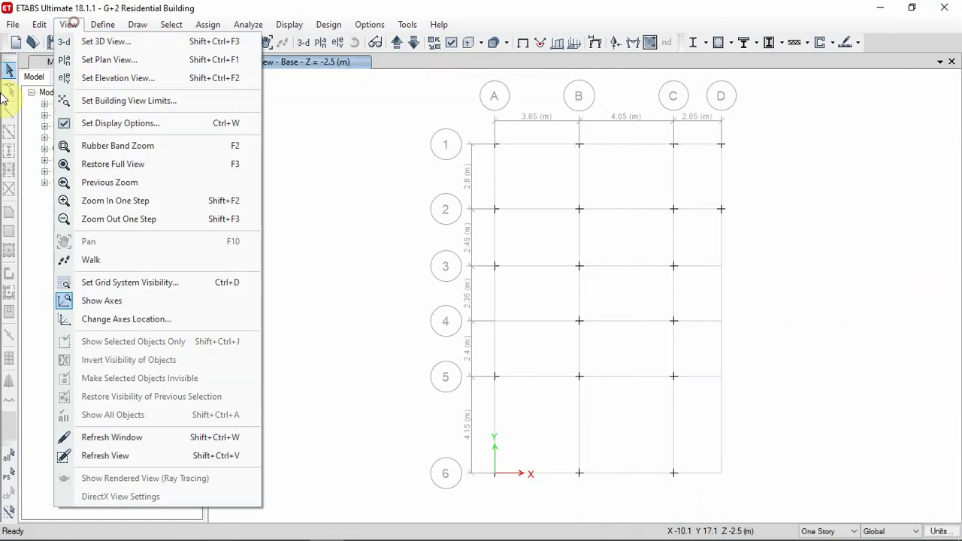
pyautogui.click(113, 127)
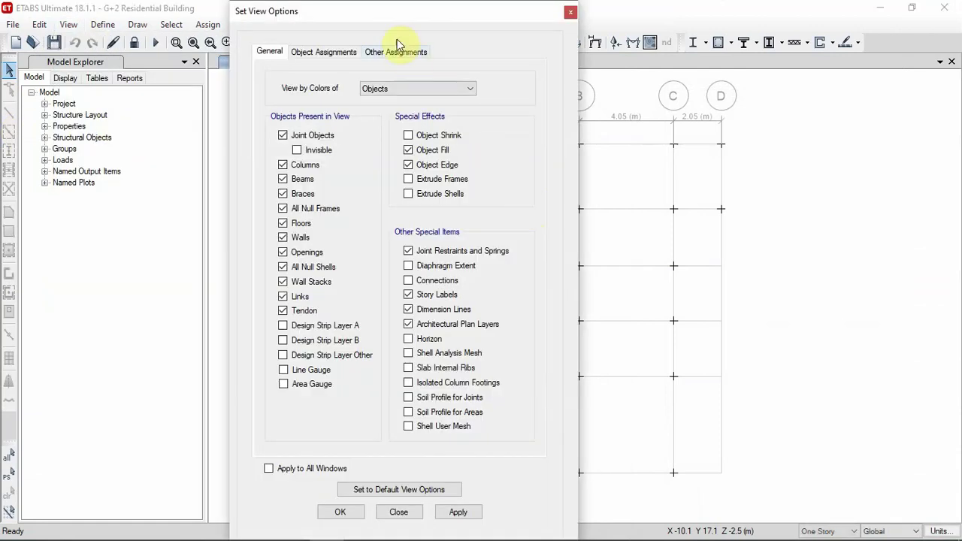
pyautogui.moveTo(391, 22); pyautogui.dragTo(346, 28)
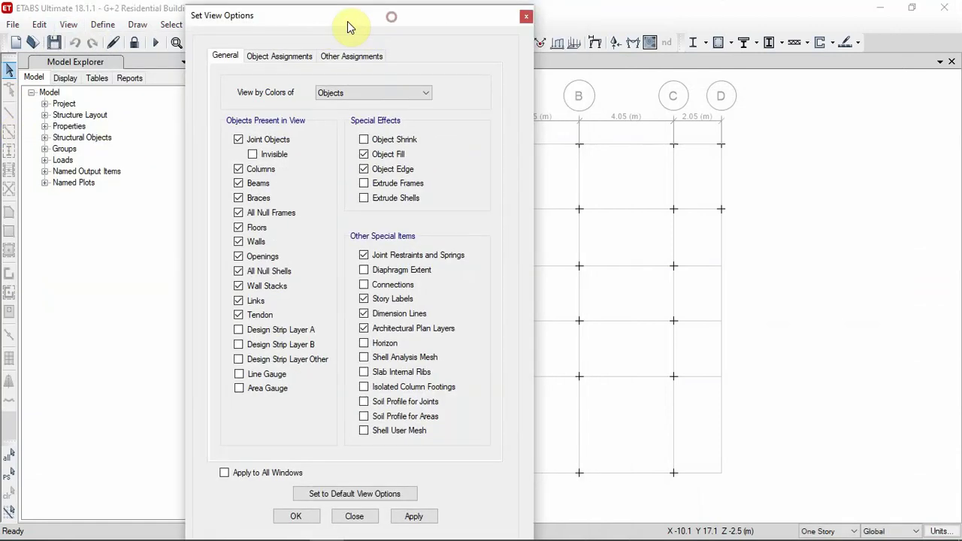
pyautogui.click(278, 58)
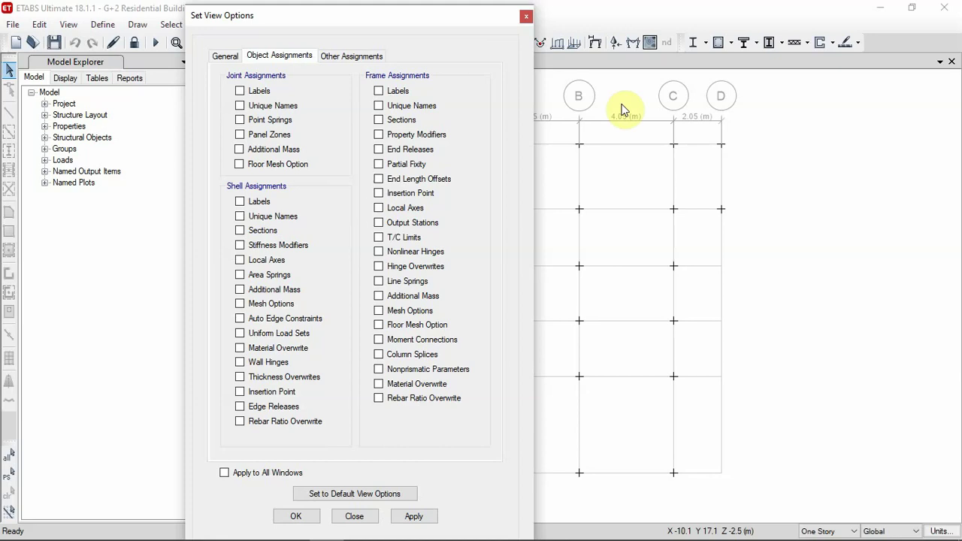
pyautogui.click(241, 93)
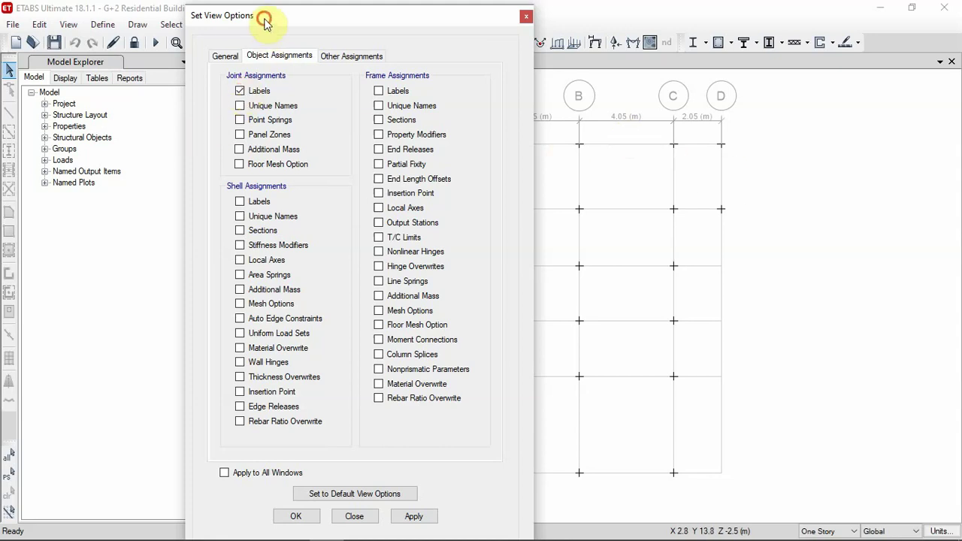
pyautogui.moveTo(264, 16); pyautogui.dragTo(560, 12)
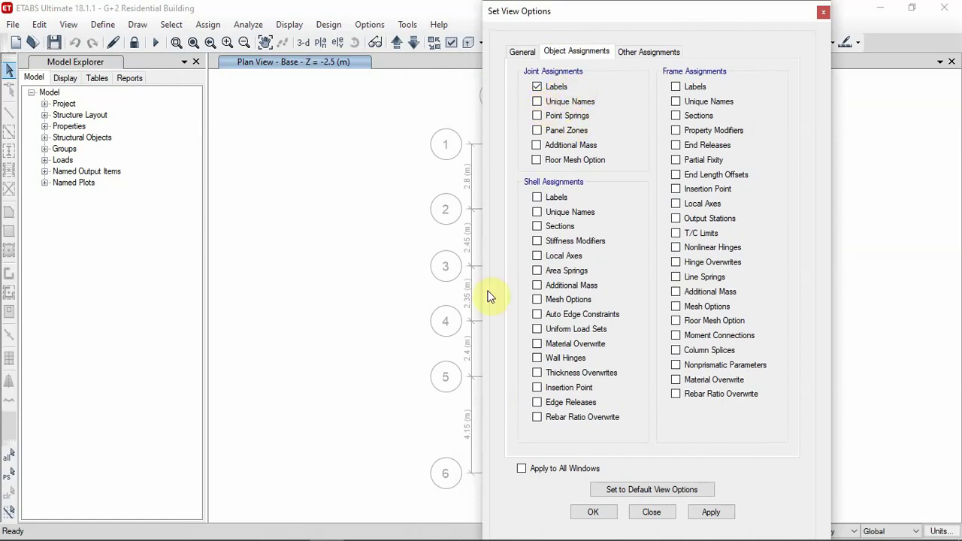
# Apply joint labels to the Base plan, showing joints 1–19 at grid intersections
pyautogui.click(475, 492)
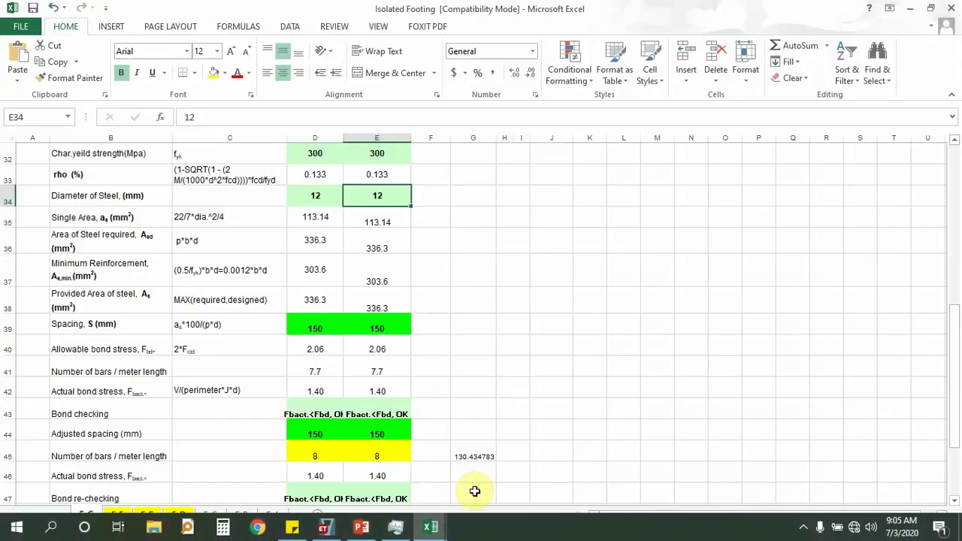
pyautogui.moveTo(430, 528)
pyautogui.click(576, 473)
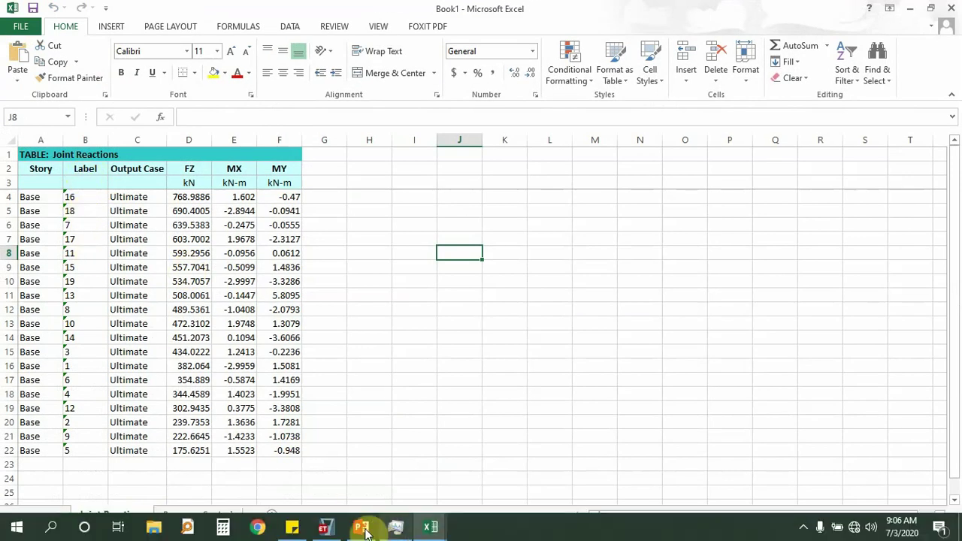
pyautogui.click(325, 527)
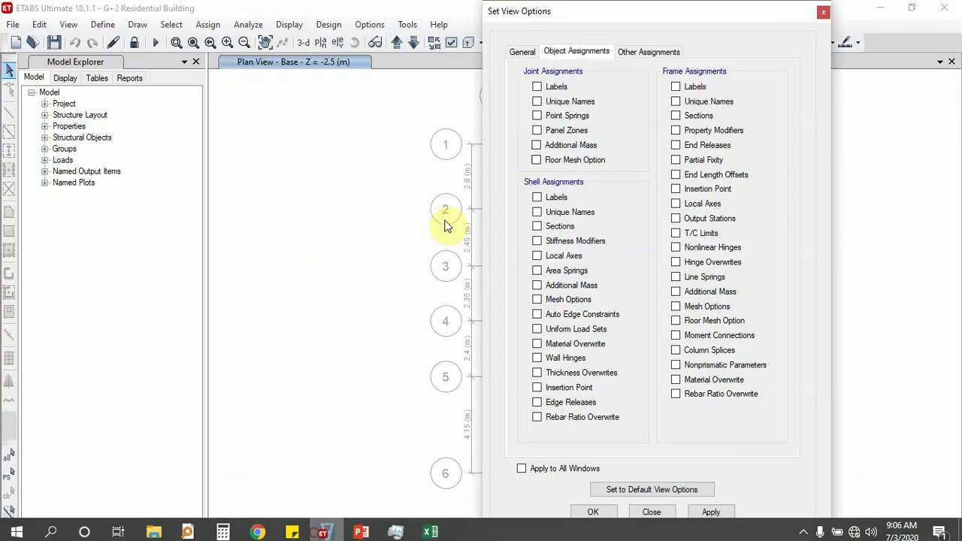
pyautogui.click(536, 87)
pyautogui.moveTo(549, 11); pyautogui.dragTo(180, 11)
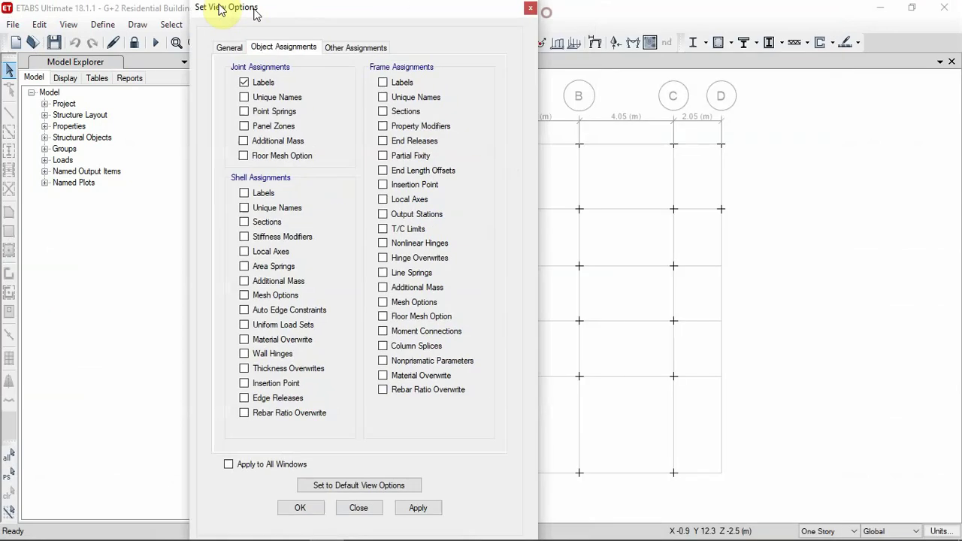
pyautogui.click(343, 512)
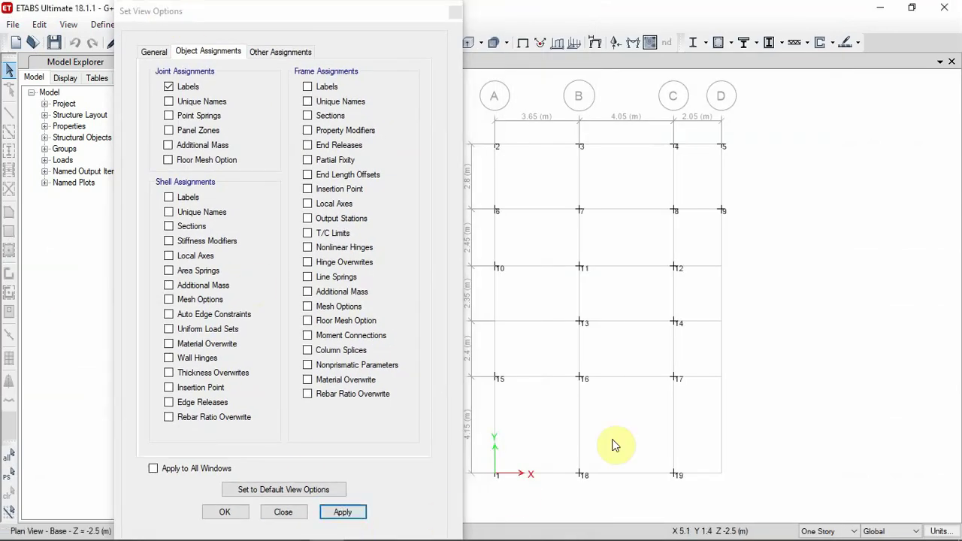
pyautogui.click(453, 12)
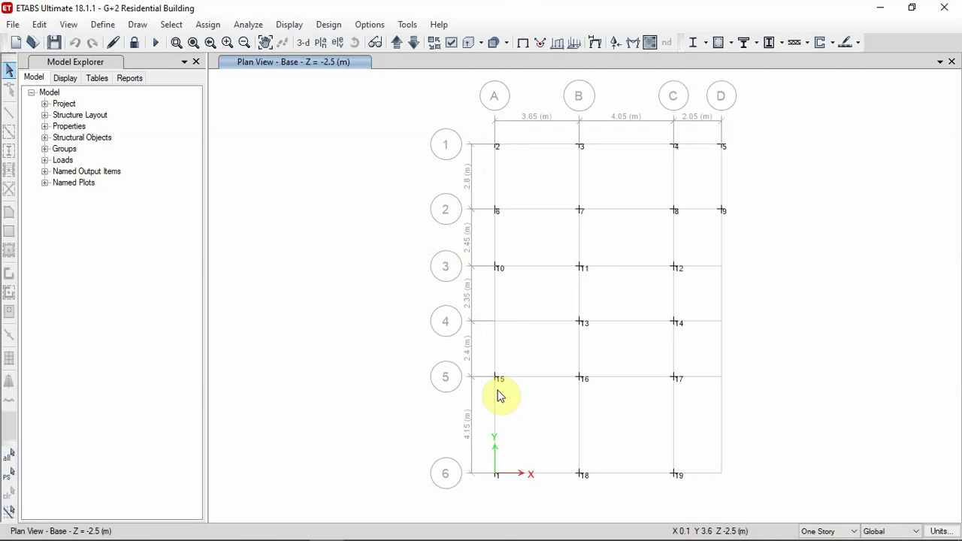
pyautogui.moveTo(430, 527)
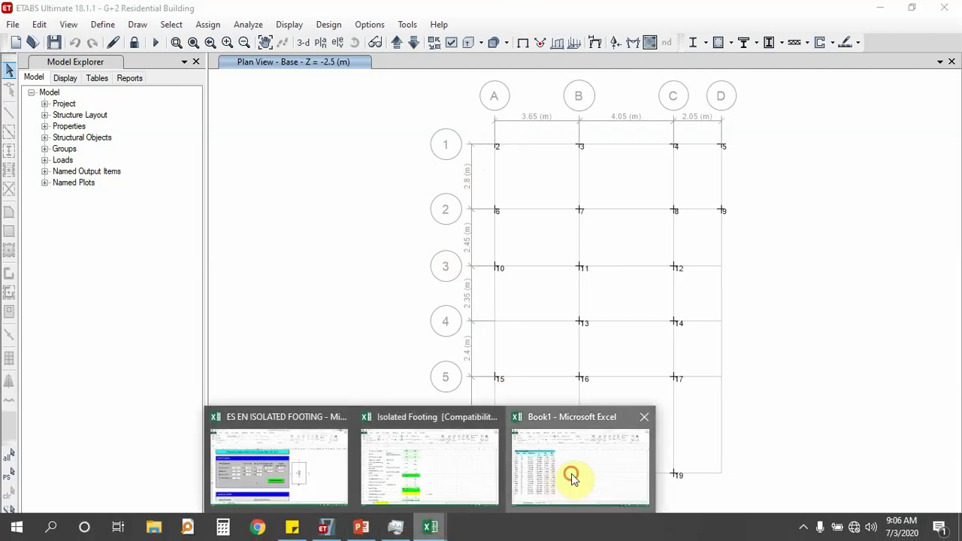
# Return to the Book1 Joint Reactions table after checking ETABS and minimizing it
pyautogui.click(576, 511)
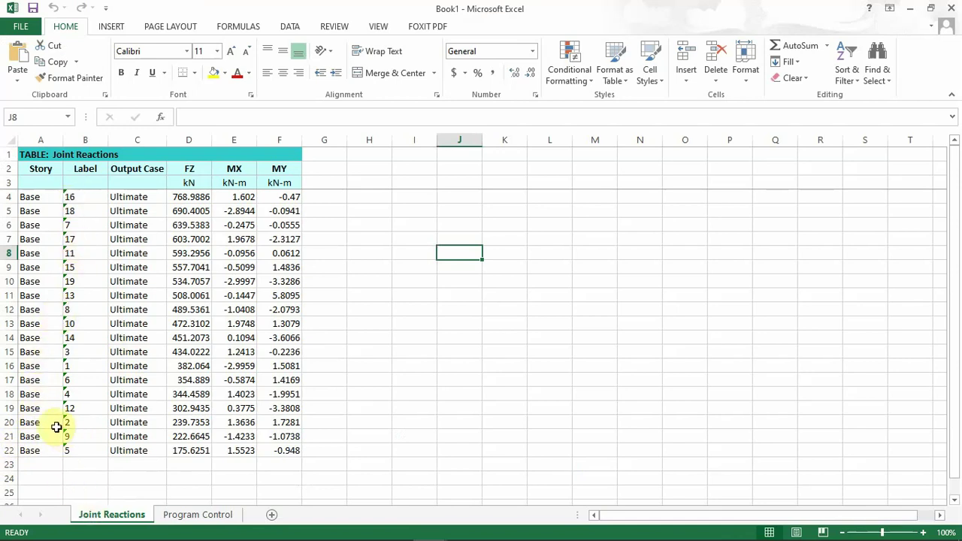
pyautogui.click(9, 422)
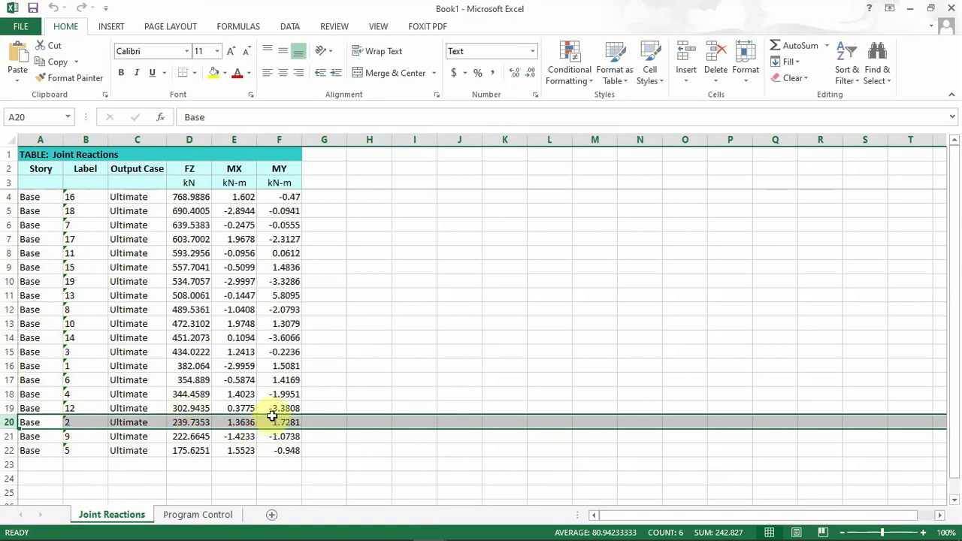
pyautogui.moveTo(423, 538)
pyautogui.click(323, 528)
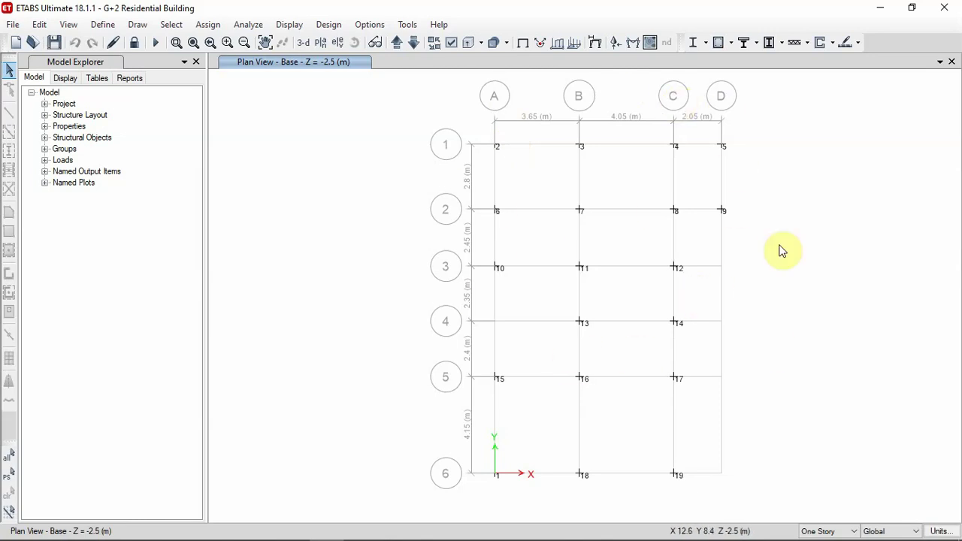
pyautogui.click(873, 8)
pyautogui.click(549, 392)
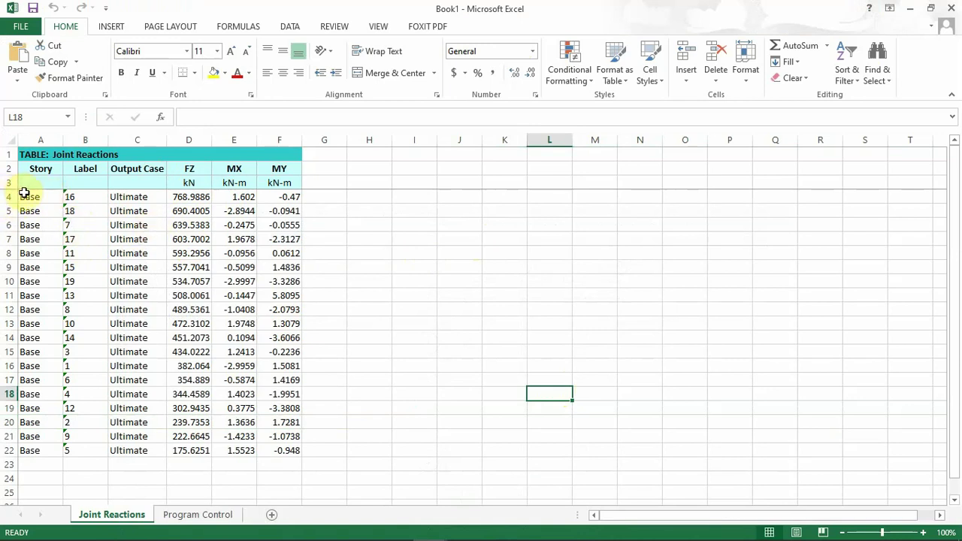
# Shade the first four reaction rows (A4:F7) yellow and label them F1 in G5
pyautogui.moveTo(25, 193); pyautogui.dragTo(278, 224)
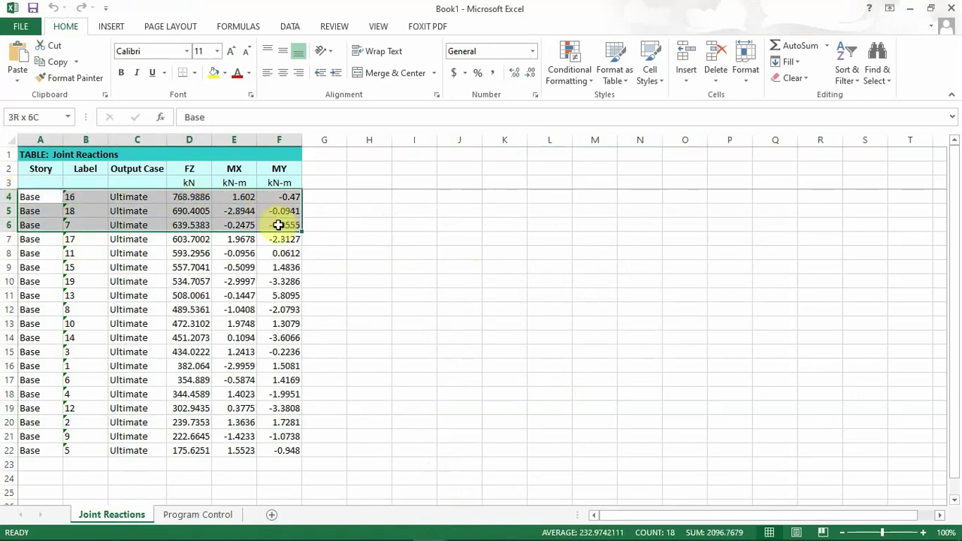
pyautogui.moveTo(278, 225); pyautogui.dragTo(282, 239)
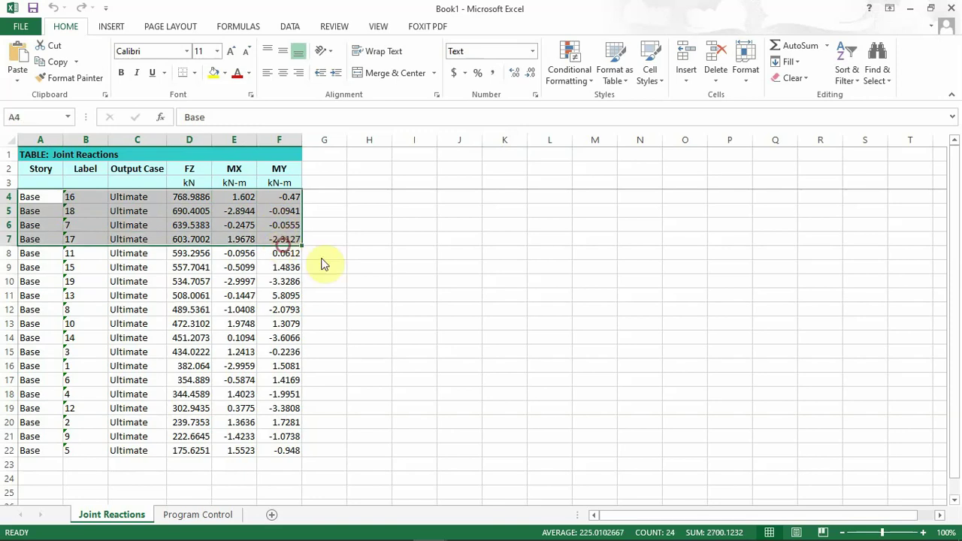
pyautogui.click(214, 72)
pyautogui.click(319, 212)
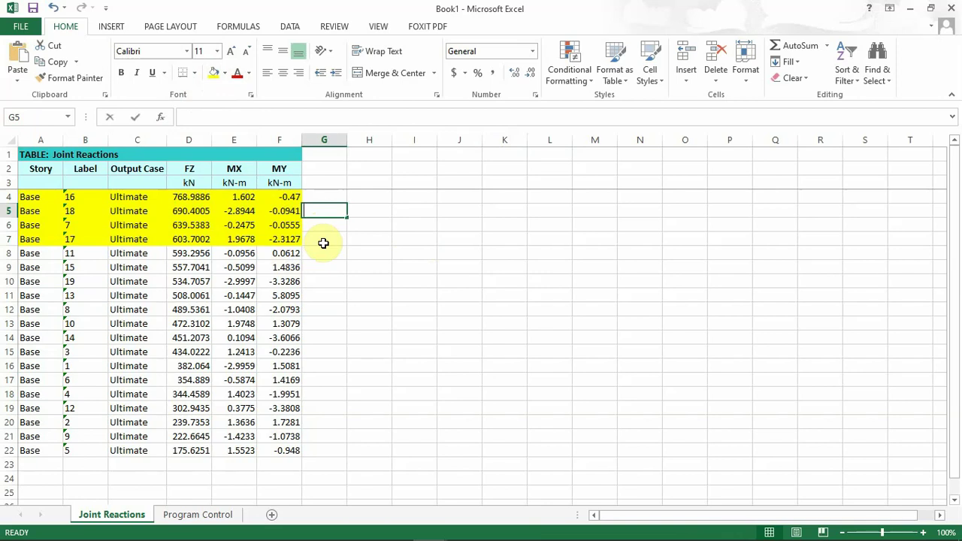
pyautogui.write('F1')
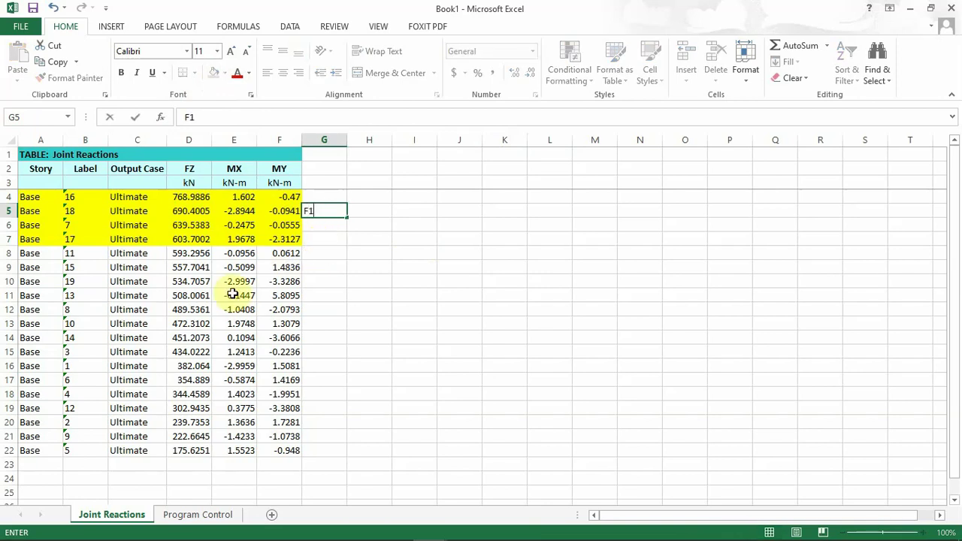
pyautogui.click(189, 295)
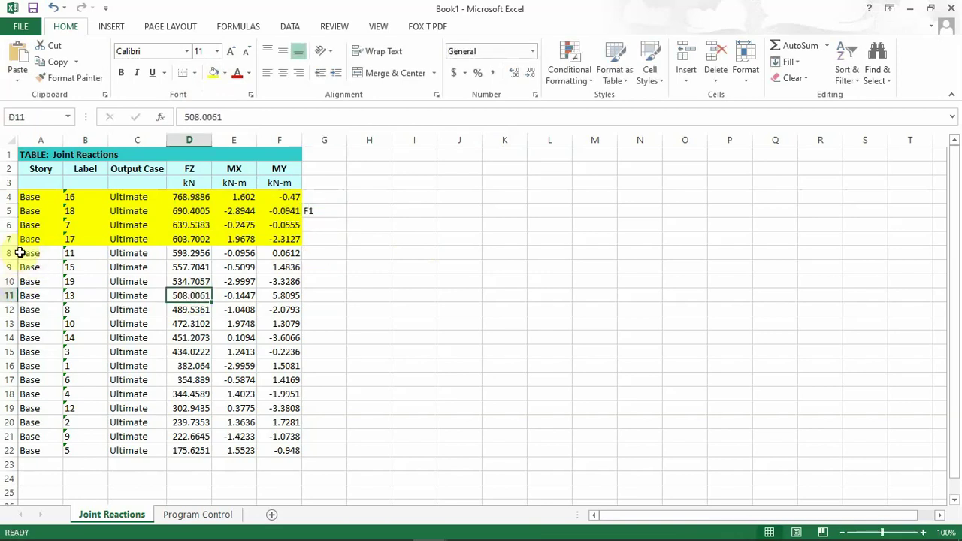
# Shade reaction rows 8–11 blue and label that group F2 in G10
pyautogui.moveTo(20, 253)
pyautogui.mouseDown()
pyautogui.moveTo(212, 262)
pyautogui.moveTo(254, 290)
pyautogui.mouseUp()
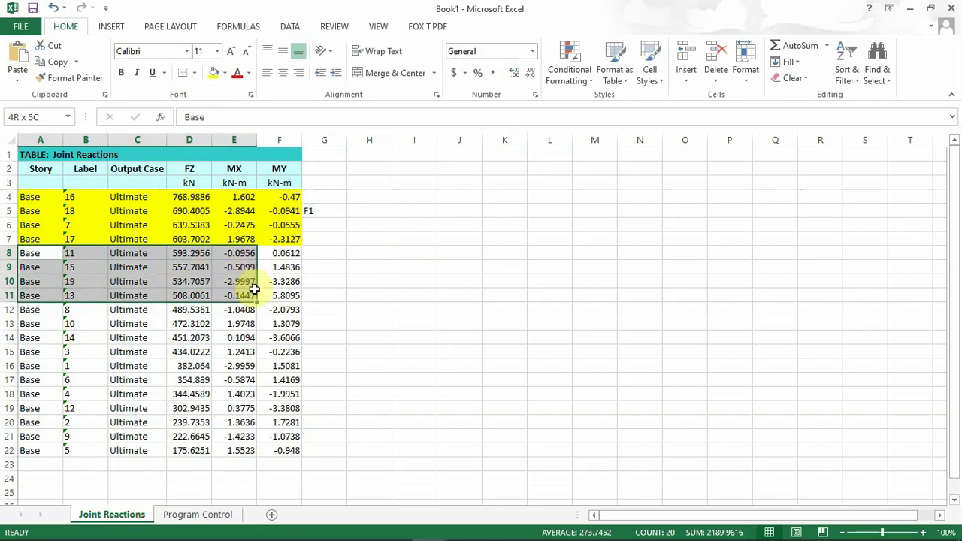
pyautogui.moveTo(254, 290); pyautogui.dragTo(260, 295)
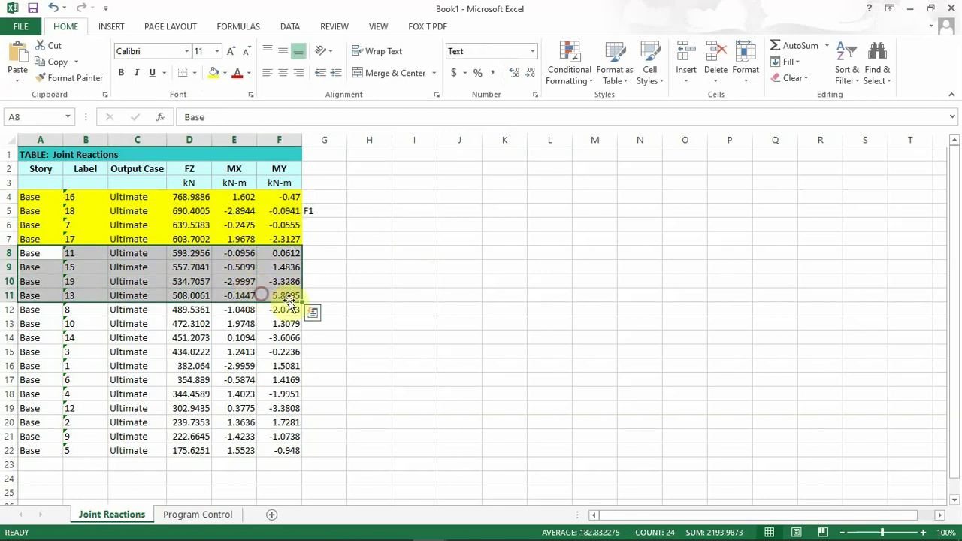
pyautogui.click(226, 73)
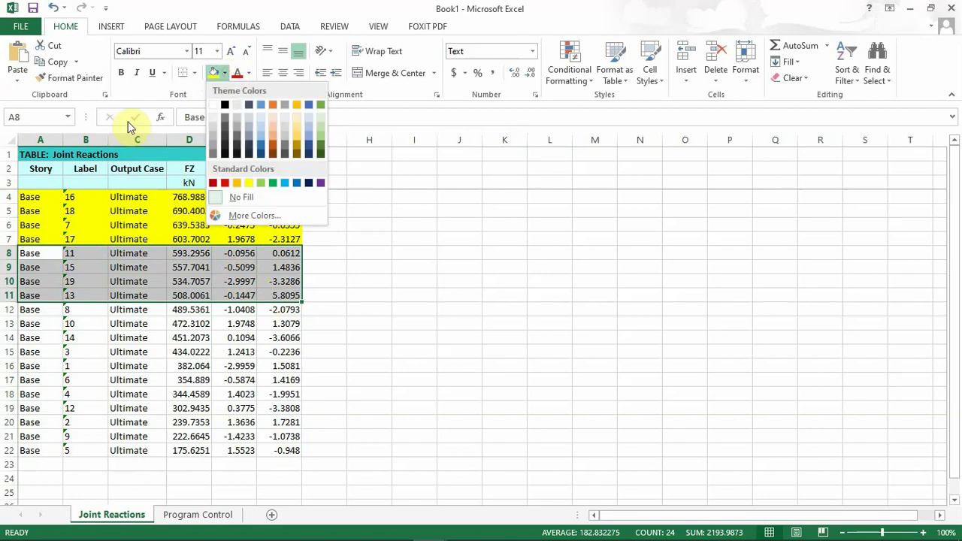
pyautogui.click(259, 107)
pyautogui.click(316, 281)
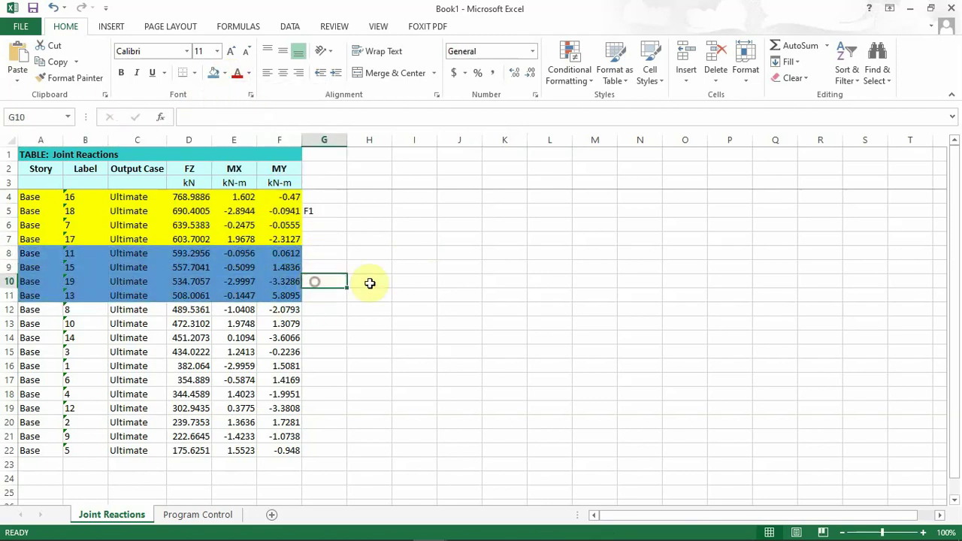
pyautogui.write('F1')
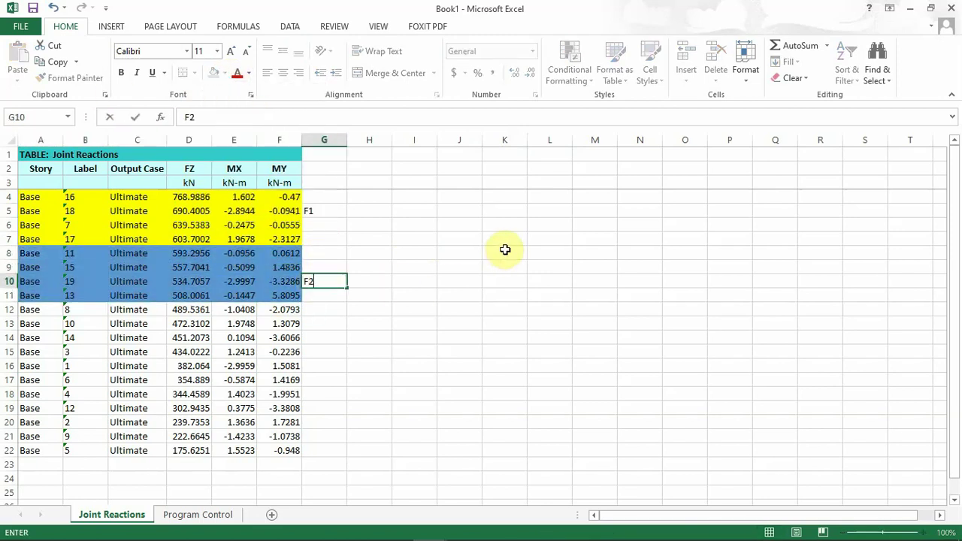
# Fill rows 12–15 (joints 8, 10, 14, 3) orange and label them F3 in G14
pyautogui.click(28, 312)
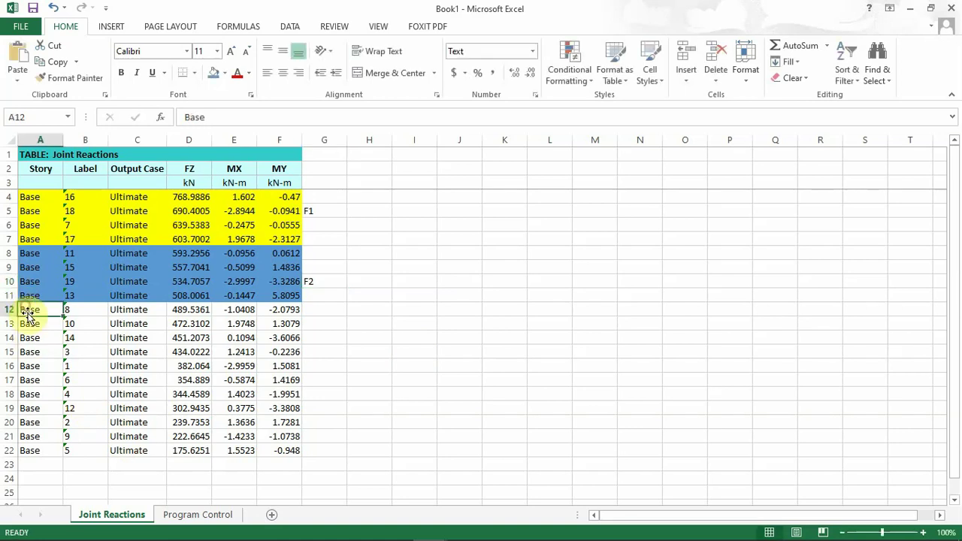
pyautogui.moveTo(33, 310); pyautogui.dragTo(274, 353)
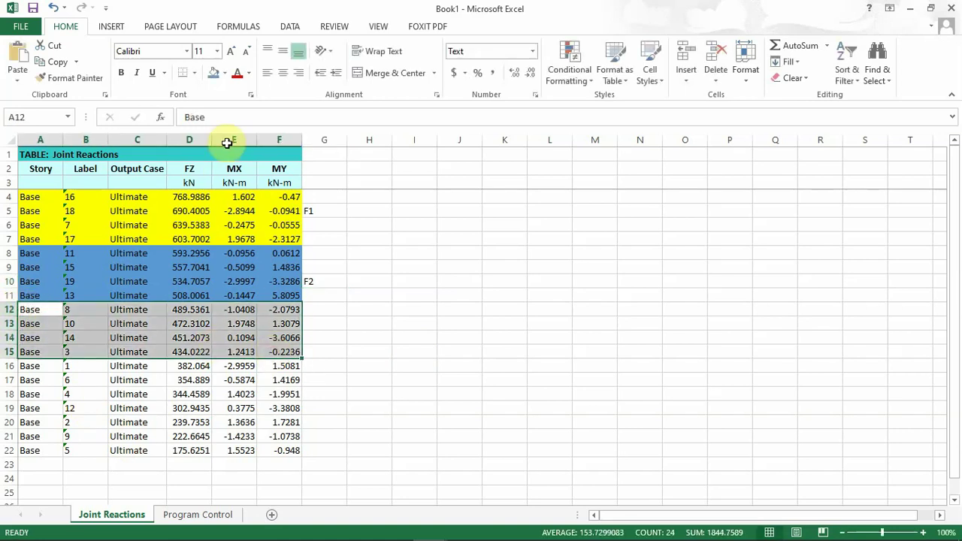
pyautogui.click(224, 73)
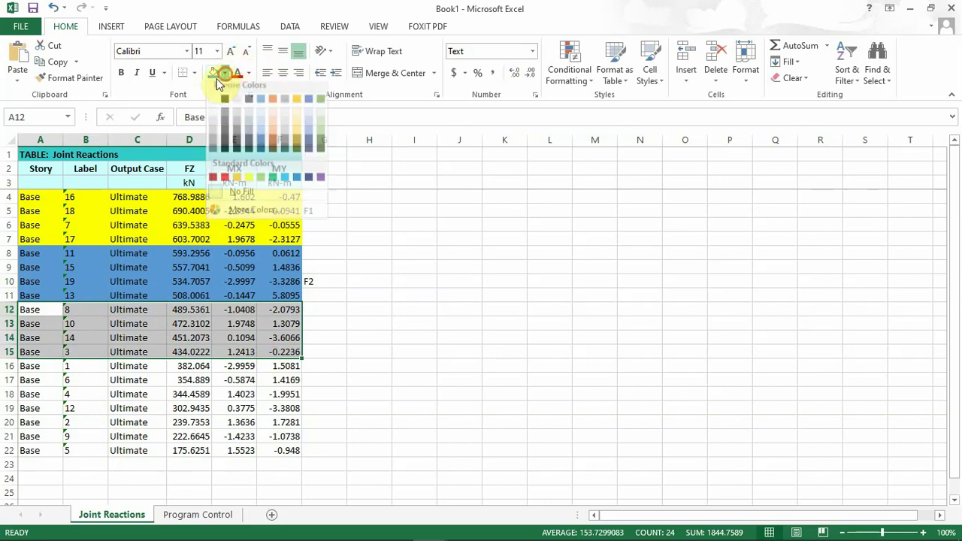
pyautogui.click(262, 104)
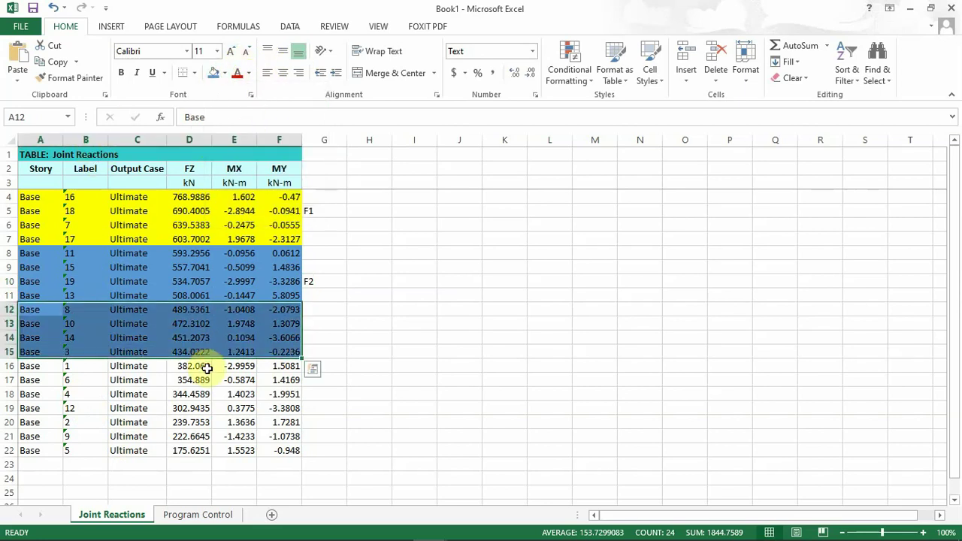
pyautogui.click(224, 74)
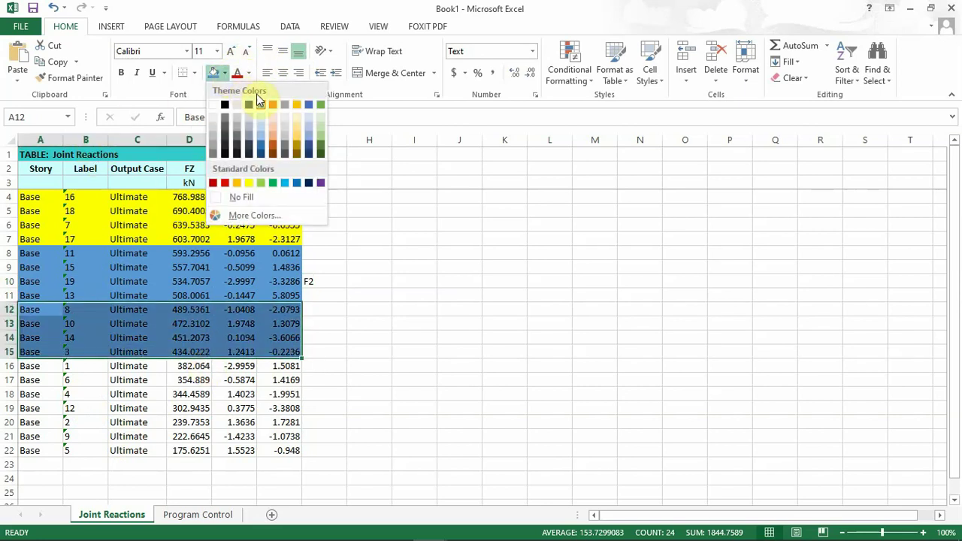
pyautogui.click(271, 96)
pyautogui.click(314, 338)
pyautogui.write('F3')
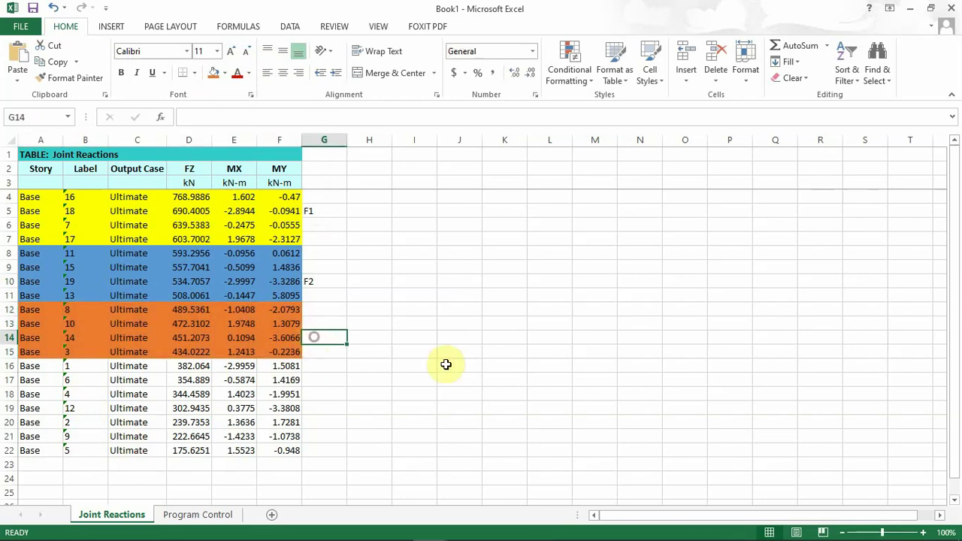
pyautogui.click(511, 378)
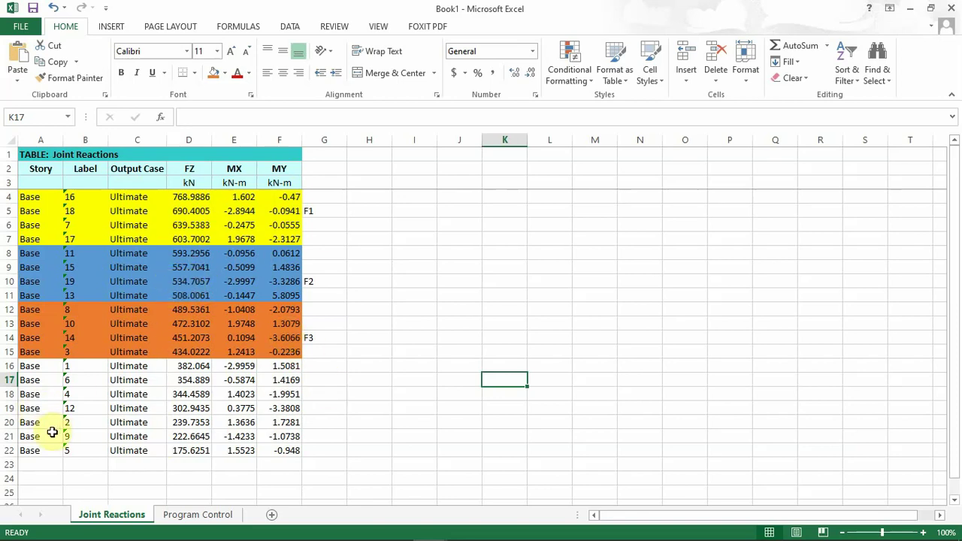
# Fill rows 16–19 (joints 1, 6, 4, 12) gold and label them F4 in G18
pyautogui.moveTo(23, 366)
pyautogui.mouseDown()
pyautogui.moveTo(282, 416)
pyautogui.moveTo(284, 407)
pyautogui.mouseUp()
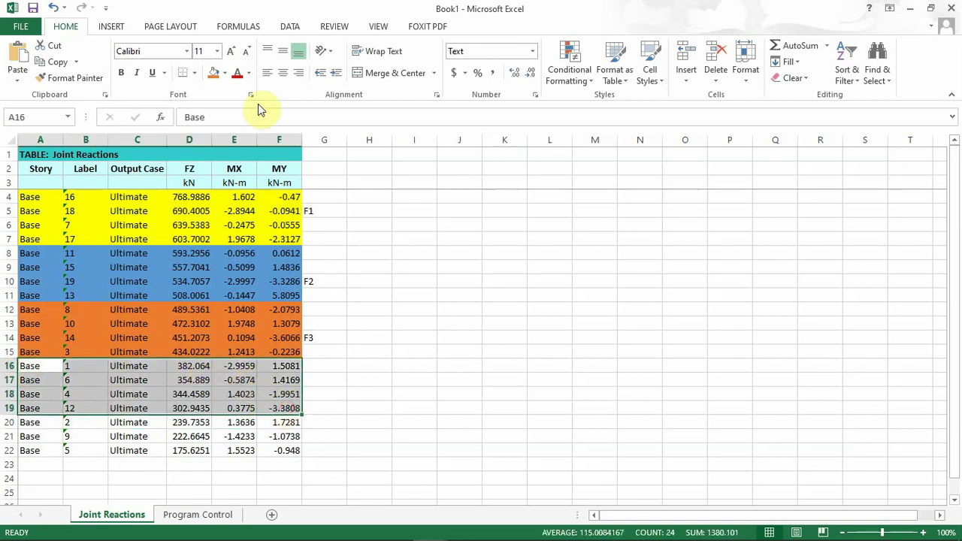
pyautogui.click(223, 73)
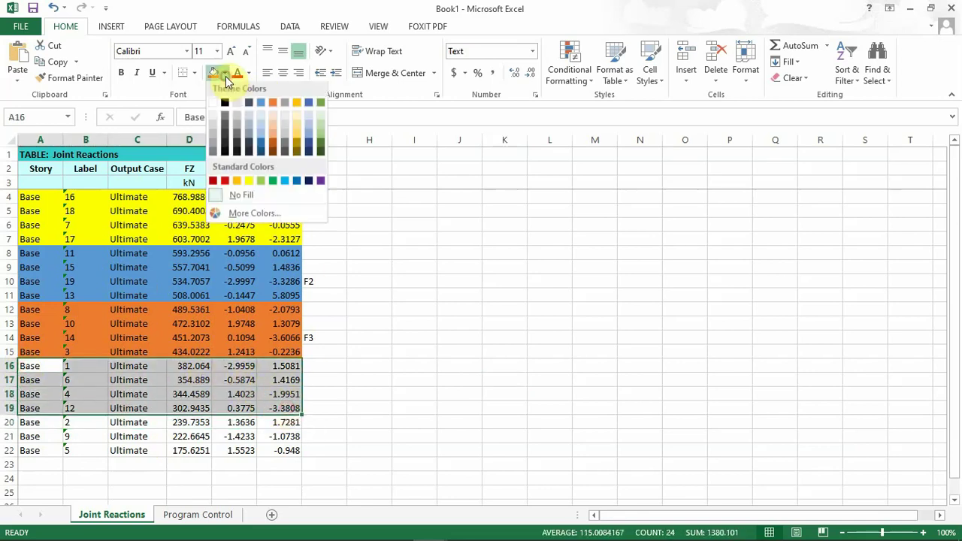
pyautogui.click(295, 103)
pyautogui.click(316, 393)
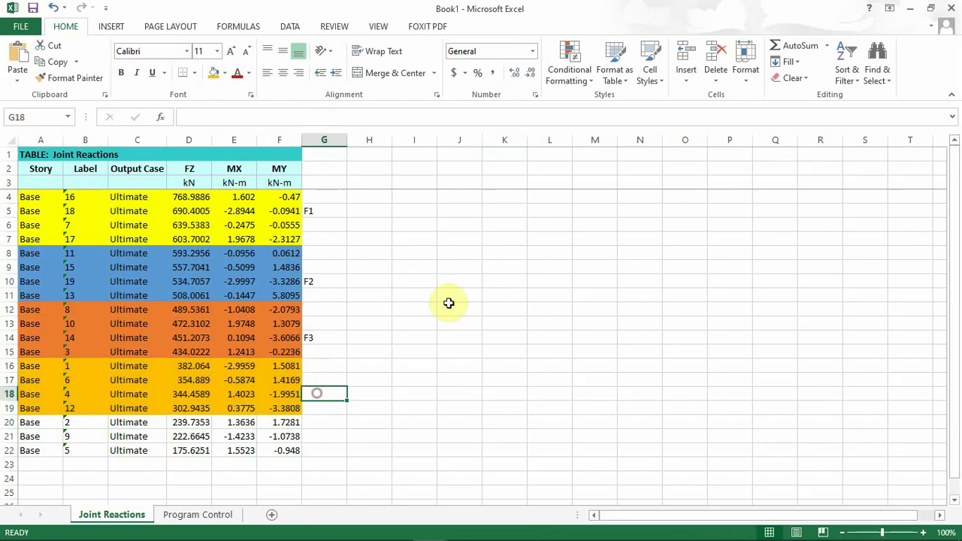
pyautogui.write('F4')
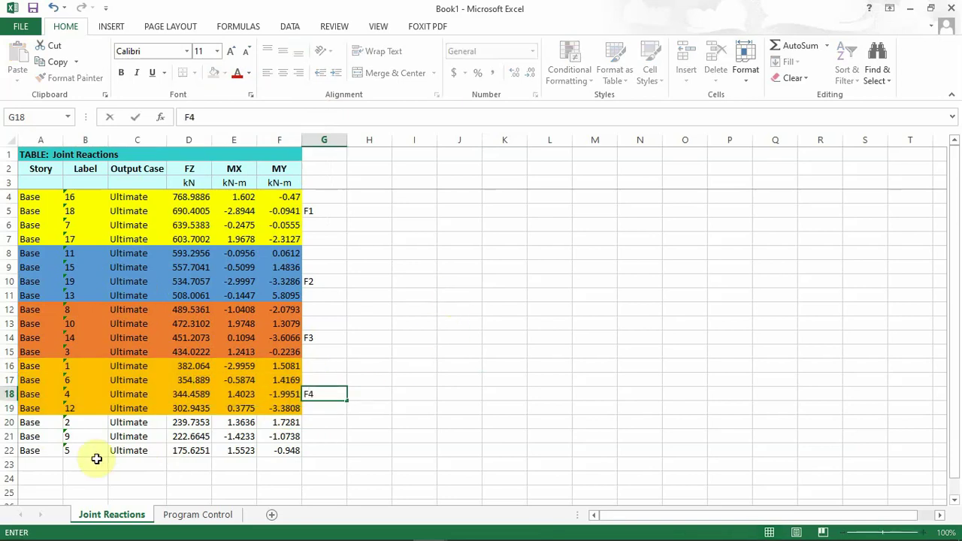
pyautogui.moveTo(21, 425); pyautogui.dragTo(280, 448)
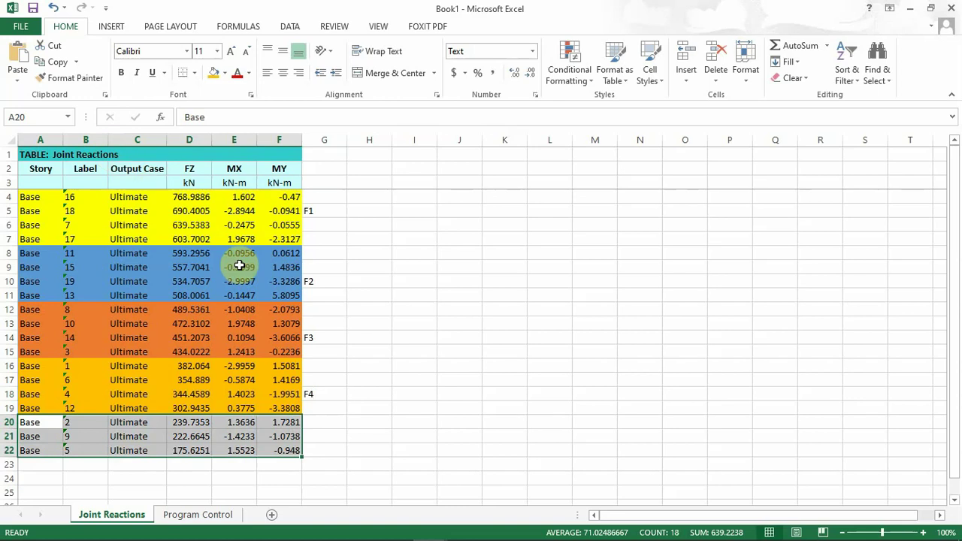
# Fill rows 20–22 (joints 2, 9, 5) light green and label them F5 in G21
pyautogui.click(225, 73)
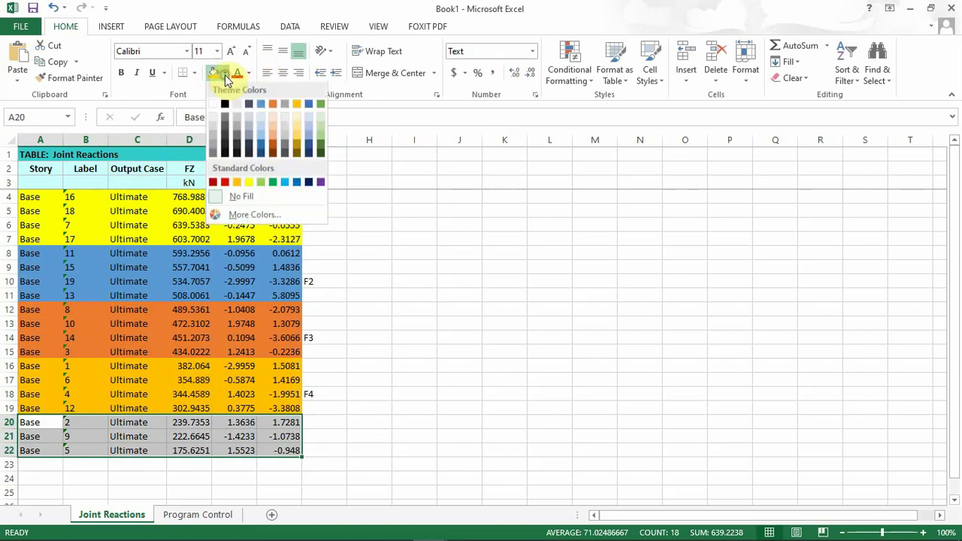
pyautogui.click(309, 101)
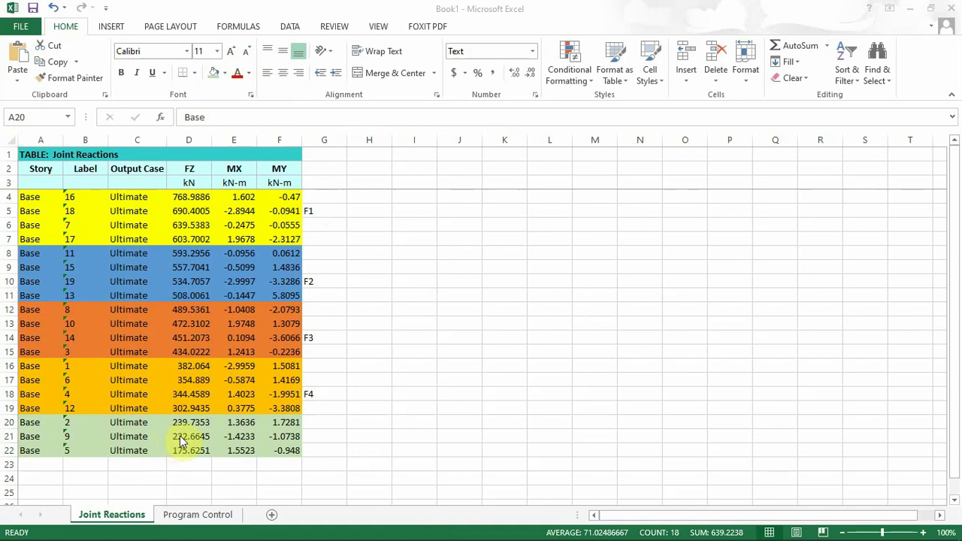
pyautogui.click(331, 437)
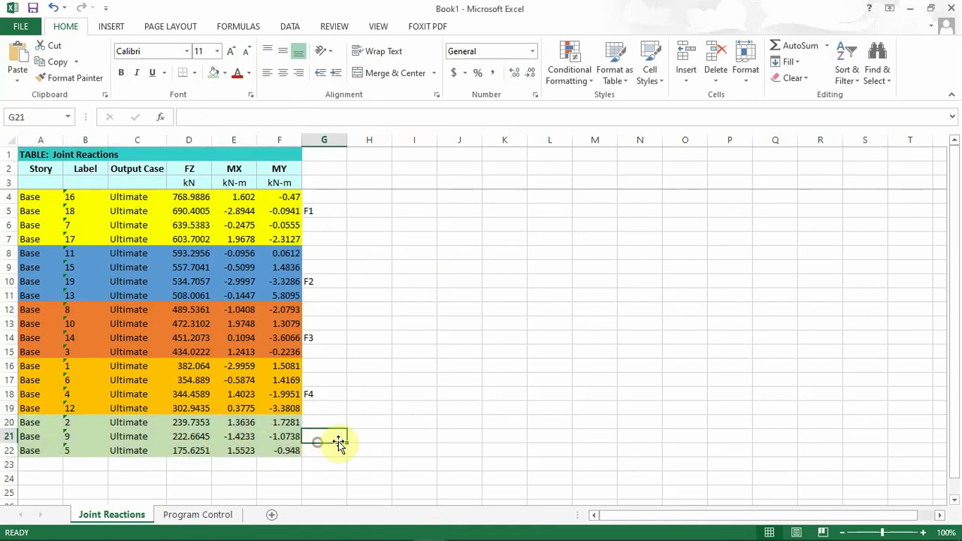
pyautogui.write('F5')
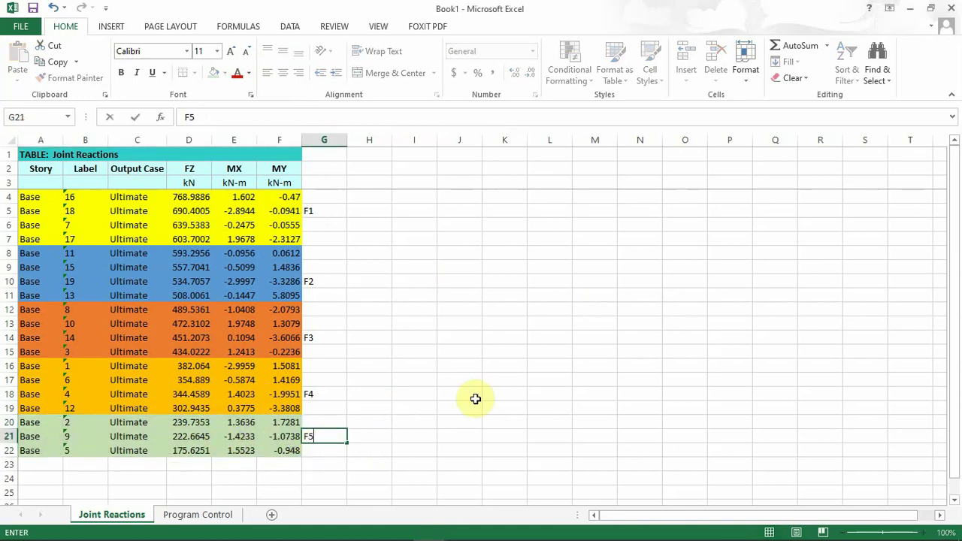
pyautogui.click(507, 394)
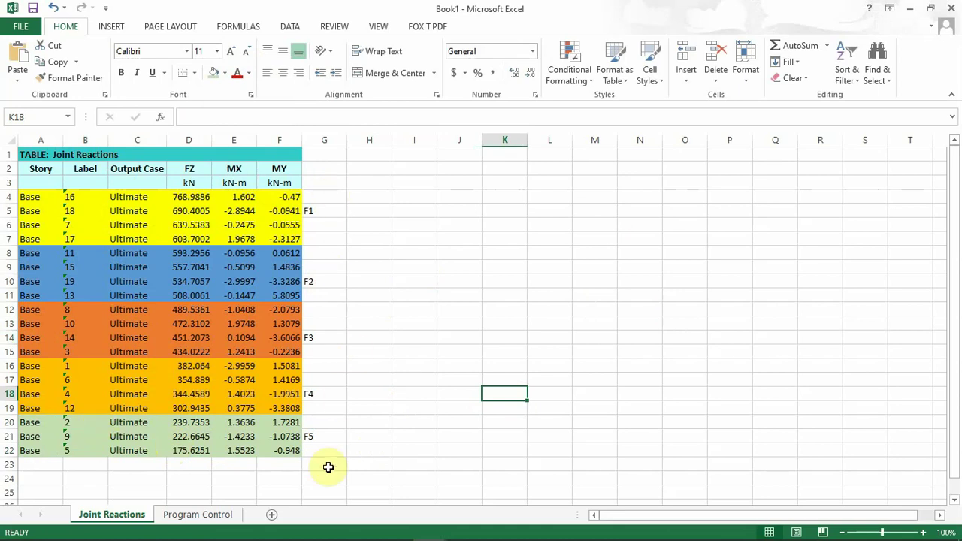
pyautogui.click(325, 211)
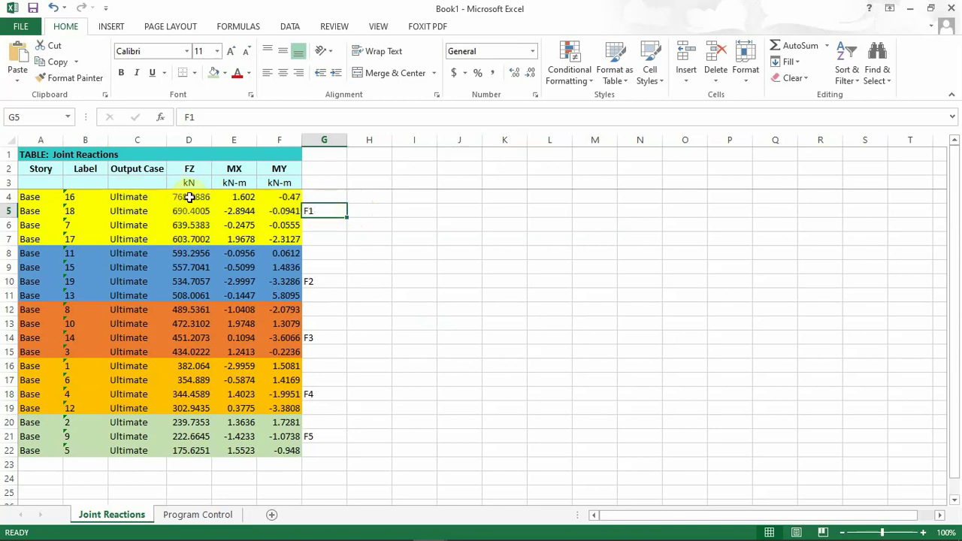
pyautogui.click(380, 207)
pyautogui.write('=')
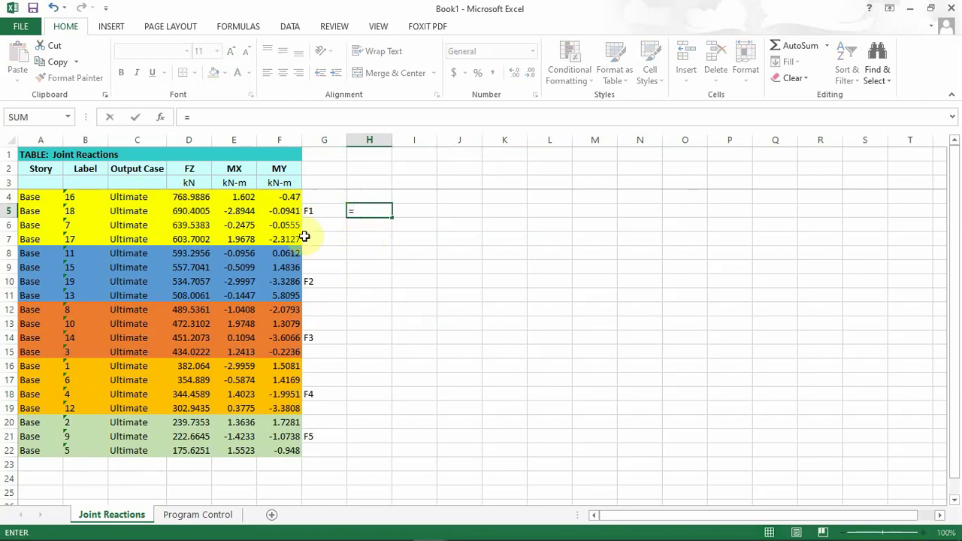
# Link H5 to D4 (768.9886) and H10 to D8 (593.2956) as the F1 and F2 loads
pyautogui.click(184, 197)
pyautogui.press('Return')
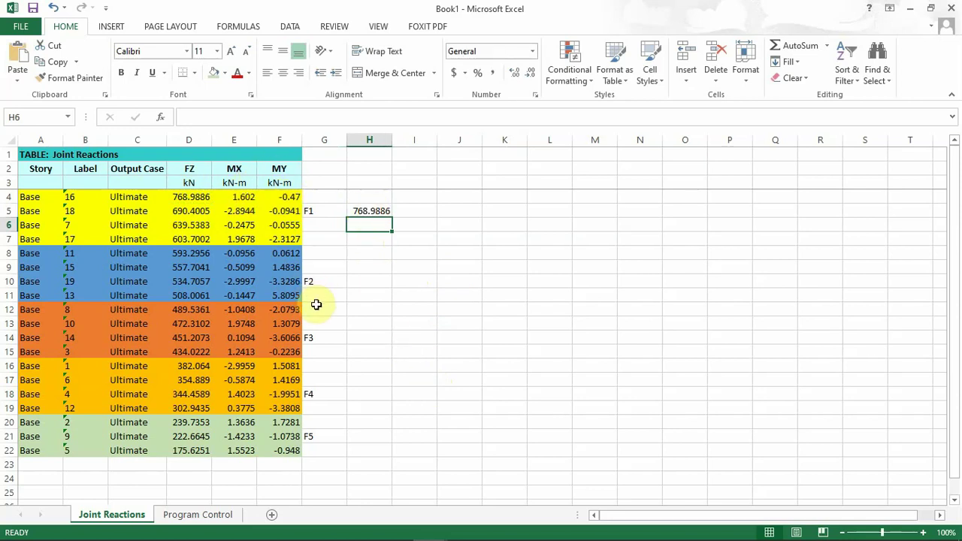
pyautogui.click(362, 278)
pyautogui.write('=')
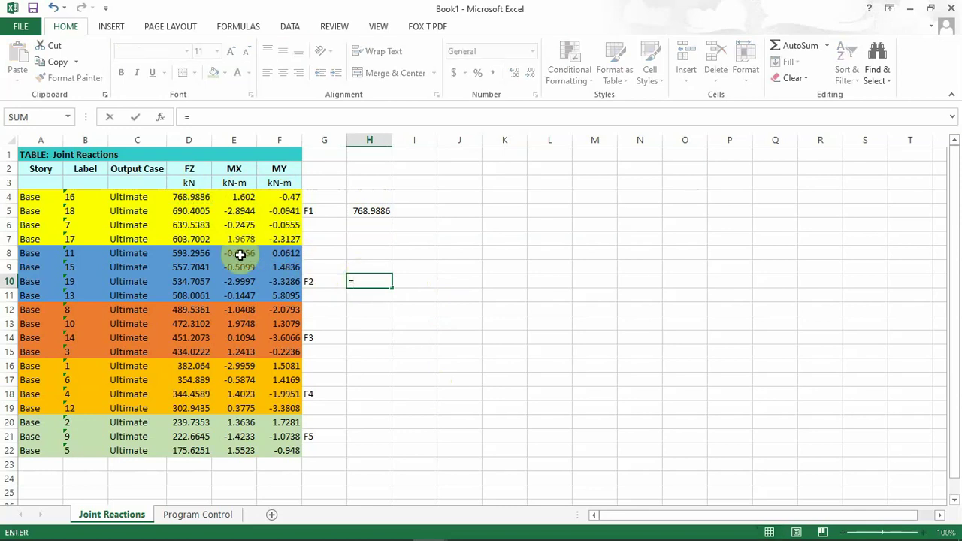
pyautogui.click(190, 253)
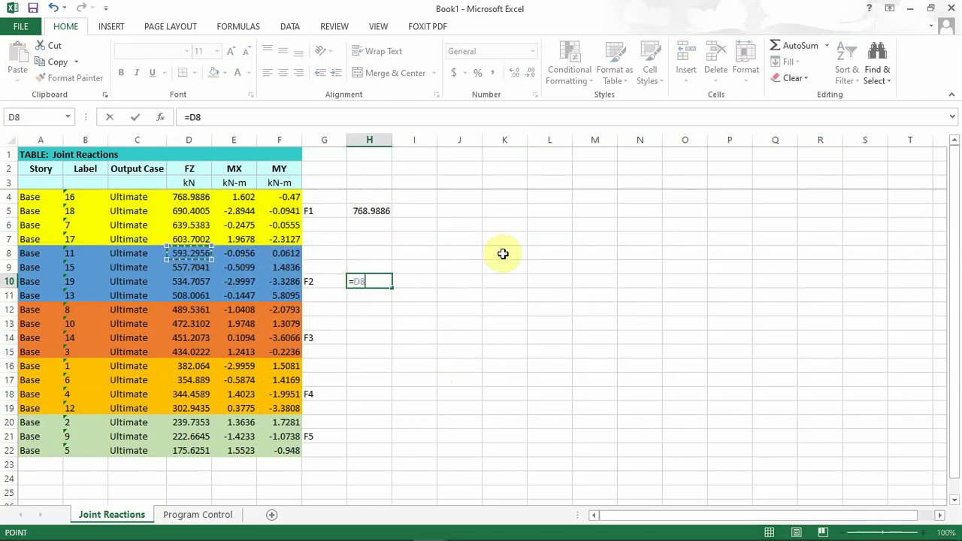
pyautogui.press('Return')
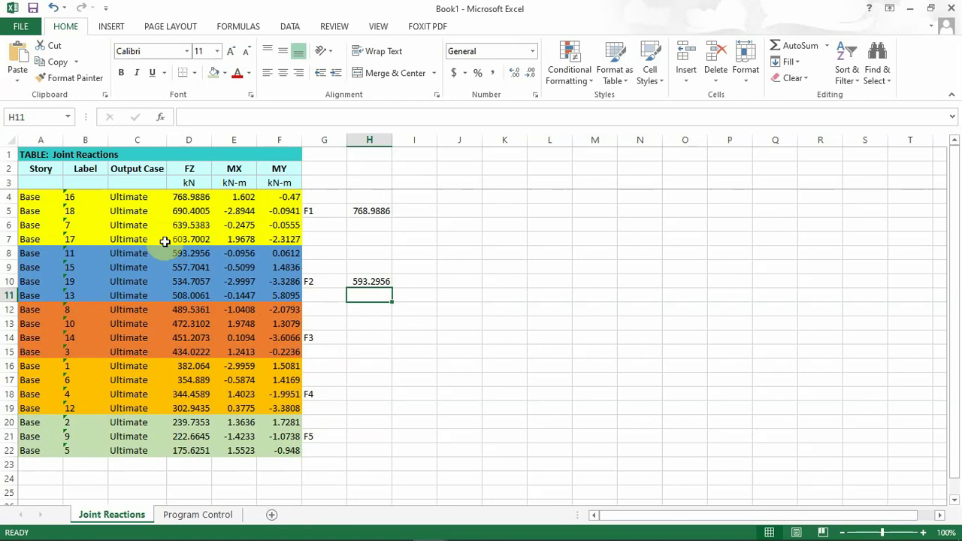
pyautogui.click(514, 298)
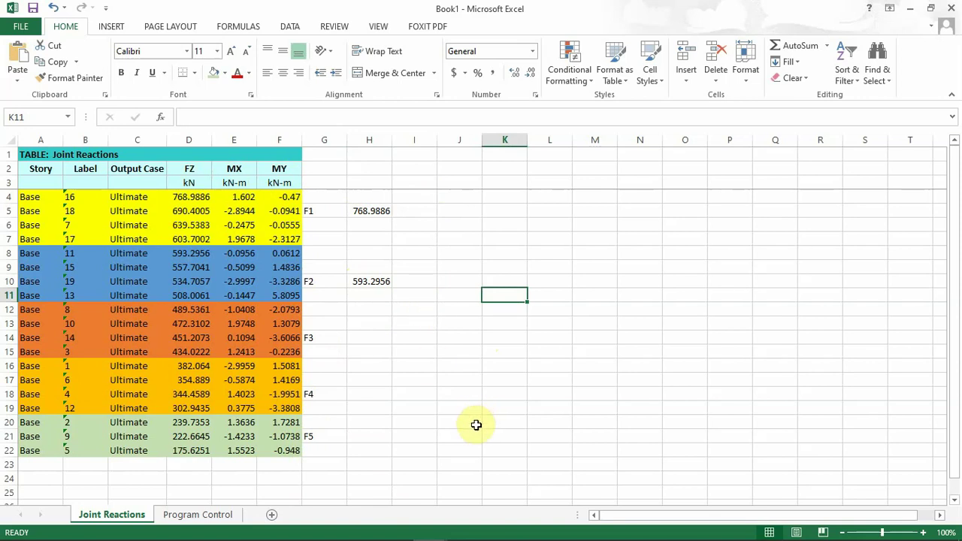
pyautogui.click(430, 528)
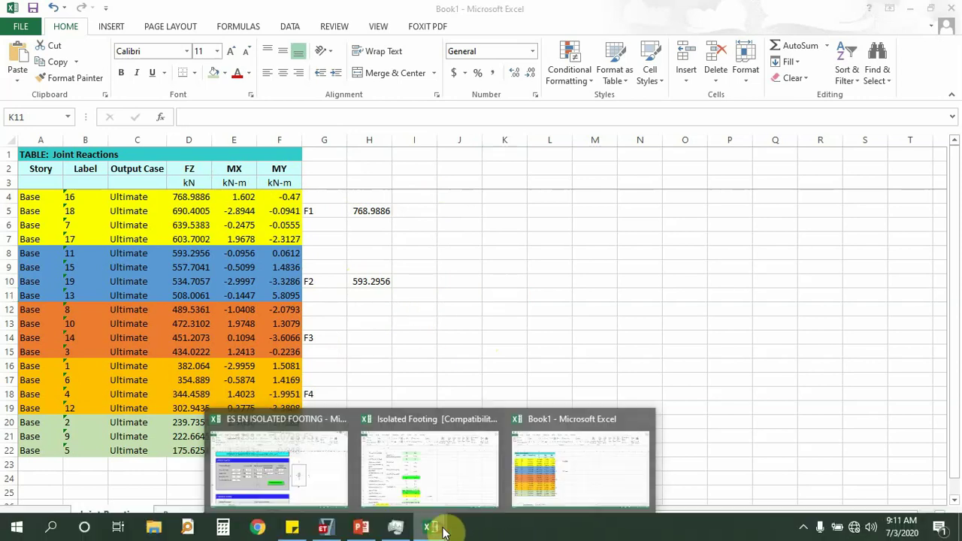
# Switch to the ES EN ISOLATED FOOTING workbook and scroll through its sections and back up
pyautogui.click(324, 464)
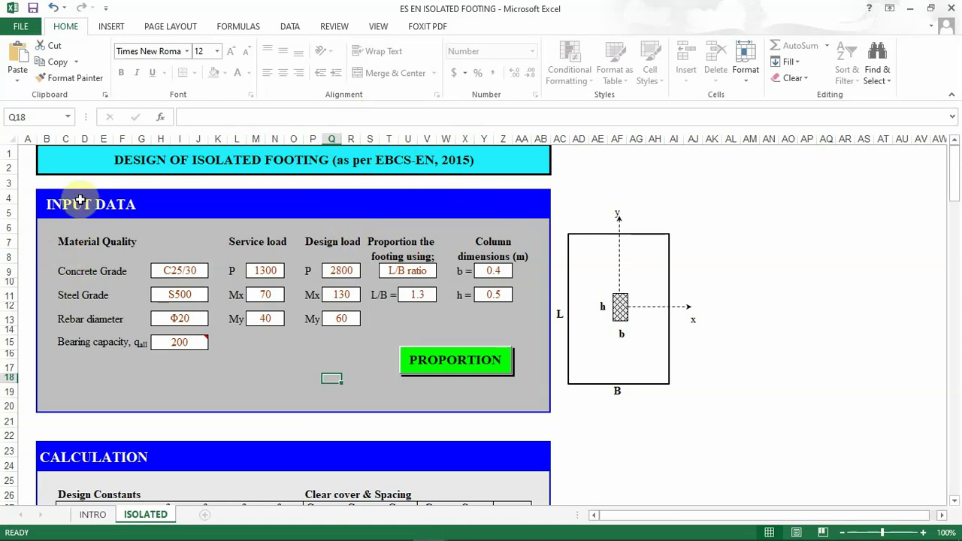
pyautogui.scroll(-3, 135, 232)
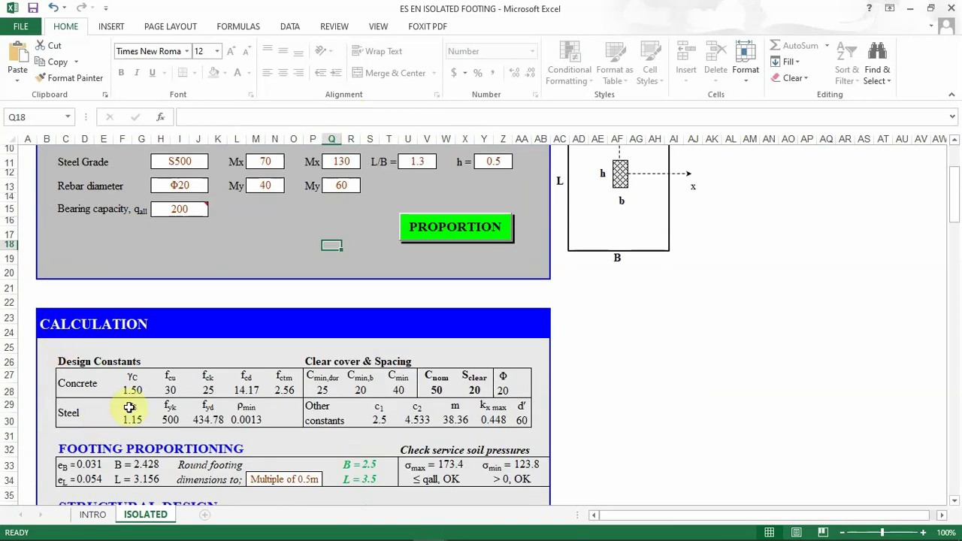
pyautogui.scroll(-7, 174, 341)
pyautogui.scroll(-5, 175, 342)
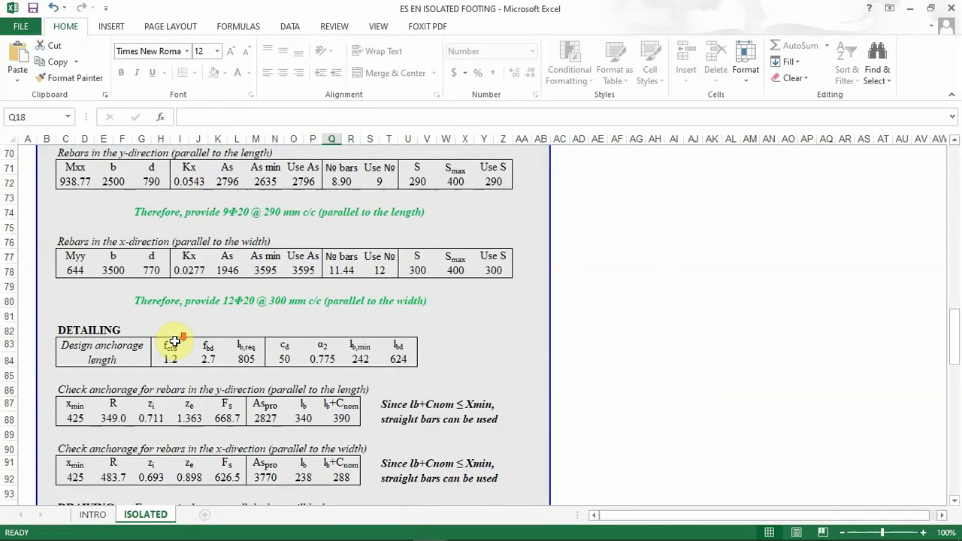
pyautogui.scroll(-5, 176, 338)
pyautogui.scroll(-4, 175, 333)
pyautogui.scroll(14, 273, 360)
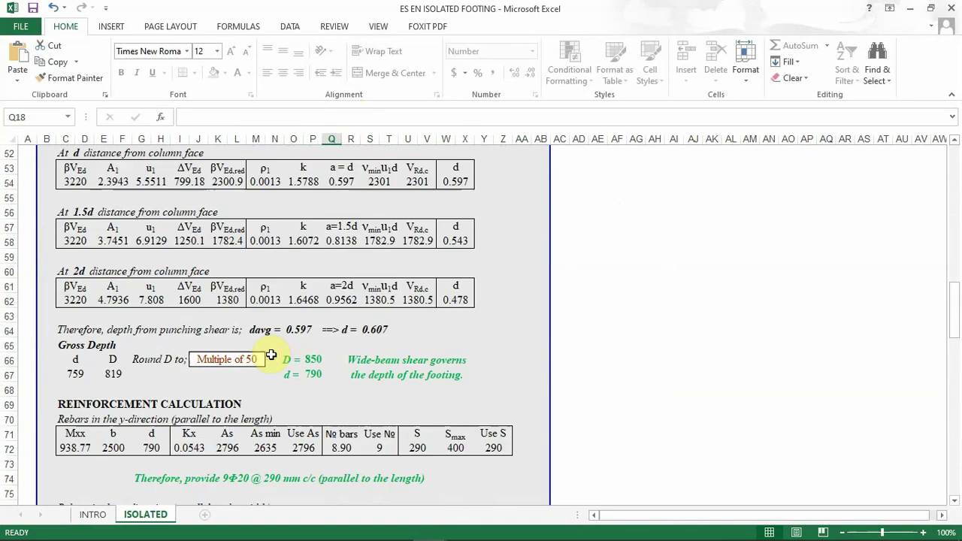
pyautogui.scroll(9, 257, 299)
pyautogui.scroll(9, 253, 326)
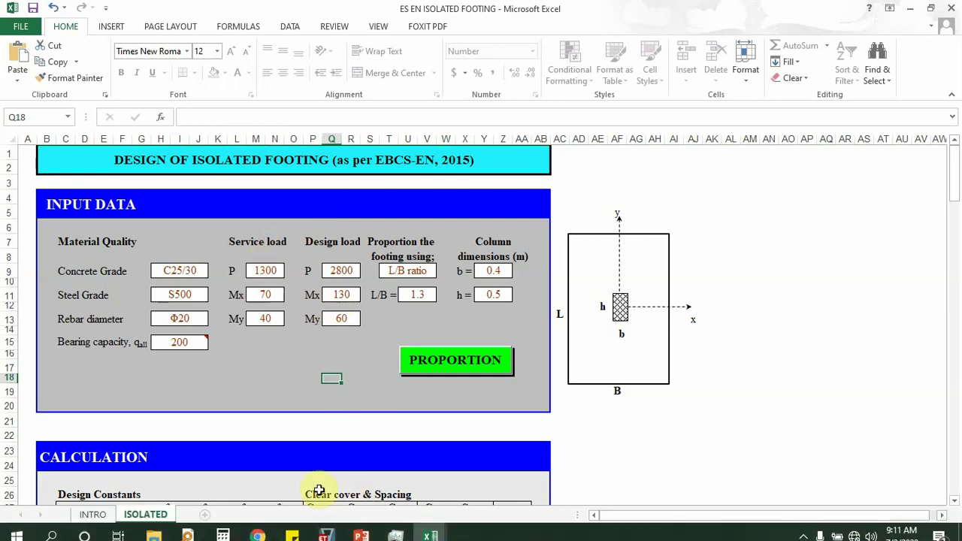
# In ETABS, display the Joint Output reaction tables via Show Tables
pyautogui.click(325, 528)
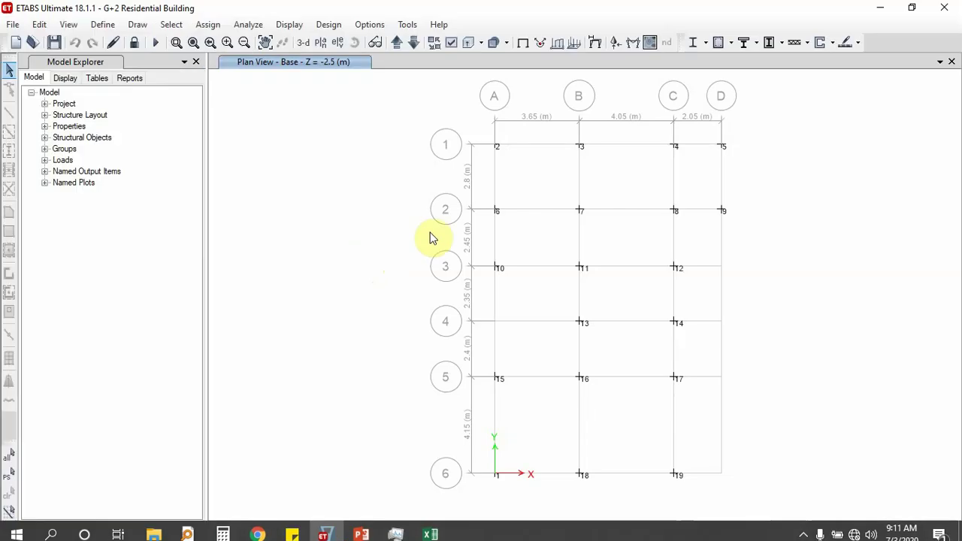
pyautogui.click(281, 26)
pyautogui.click(295, 385)
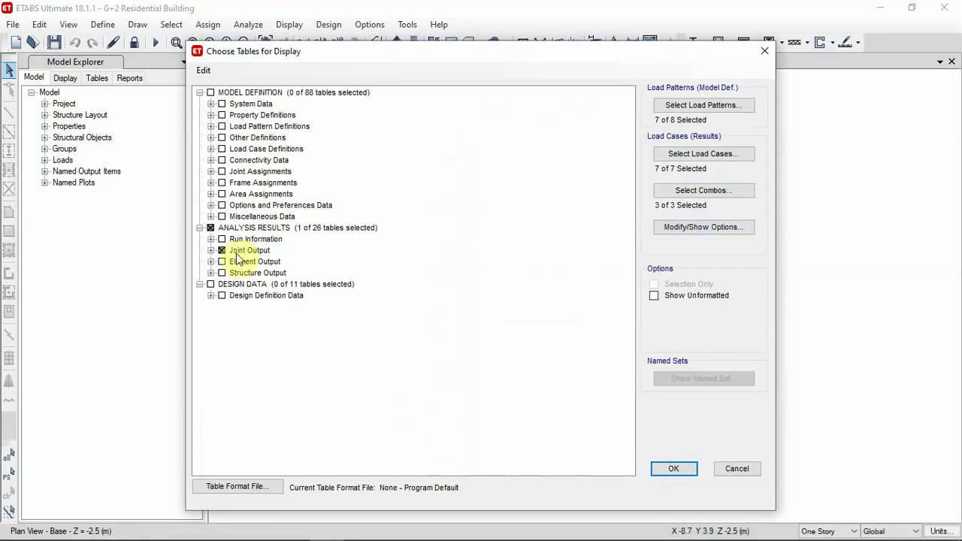
pyautogui.click(670, 468)
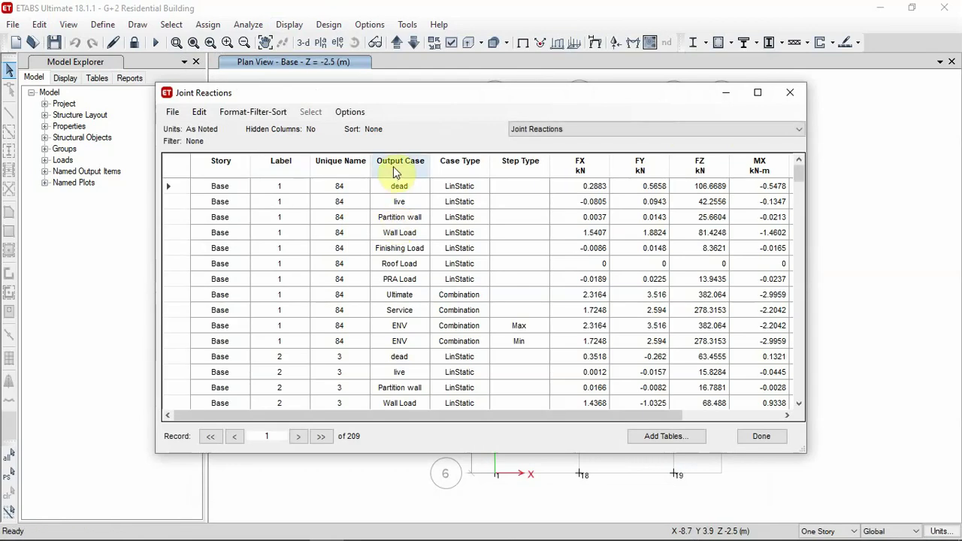
# Filter the Joint Reactions Output Case column to the Service combination
pyautogui.click(394, 166)
pyautogui.rightClick(392, 166)
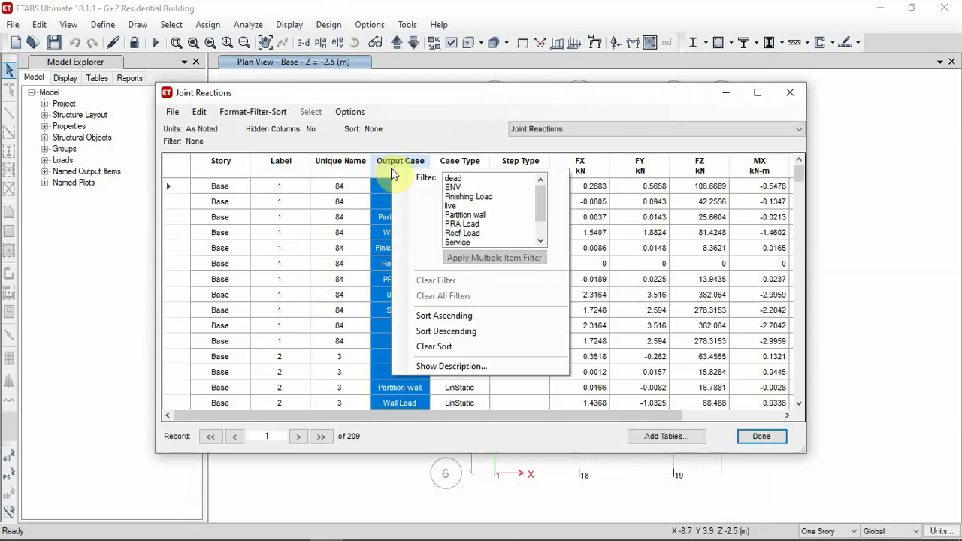
pyautogui.scroll(-2, 492, 209)
pyautogui.click(457, 216)
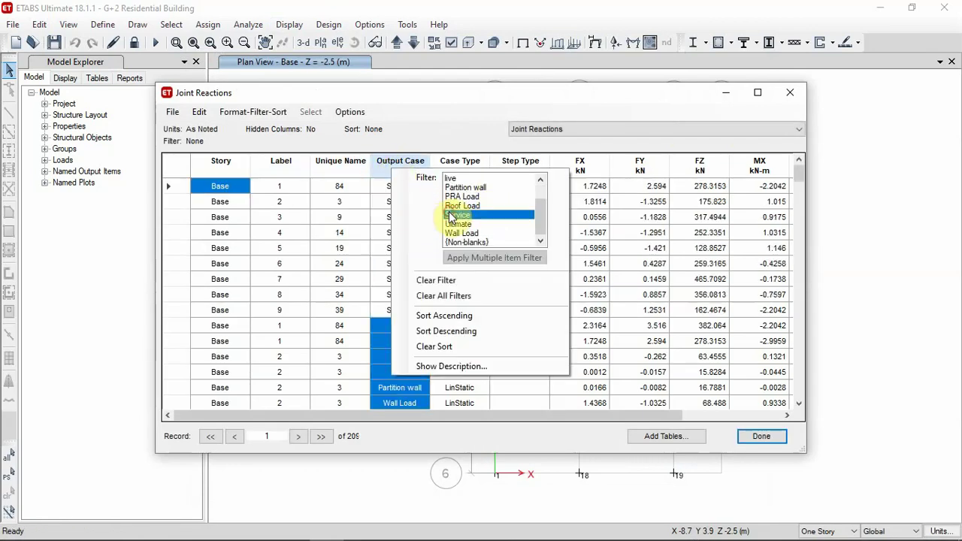
pyautogui.click(339, 263)
pyautogui.scroll(-2, 627, 267)
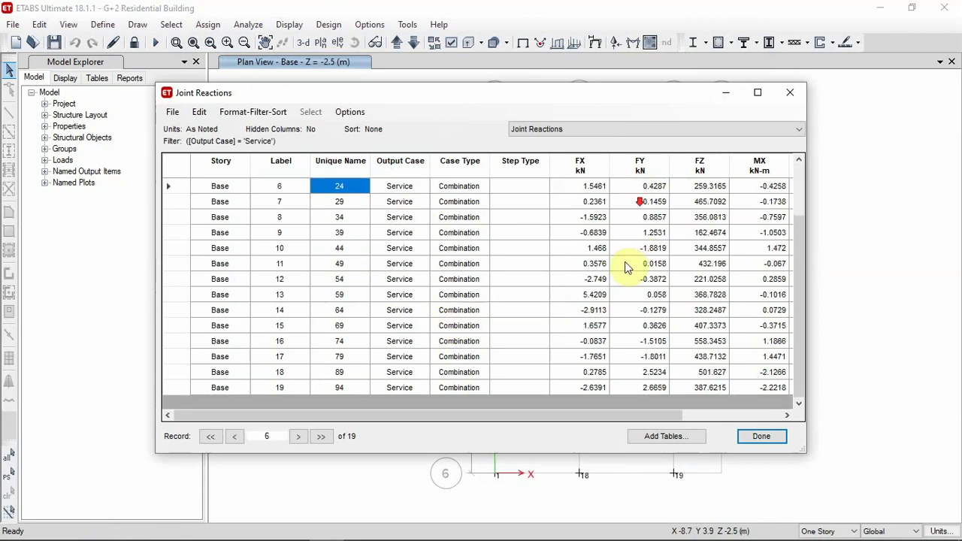
pyautogui.scroll(2, 621, 278)
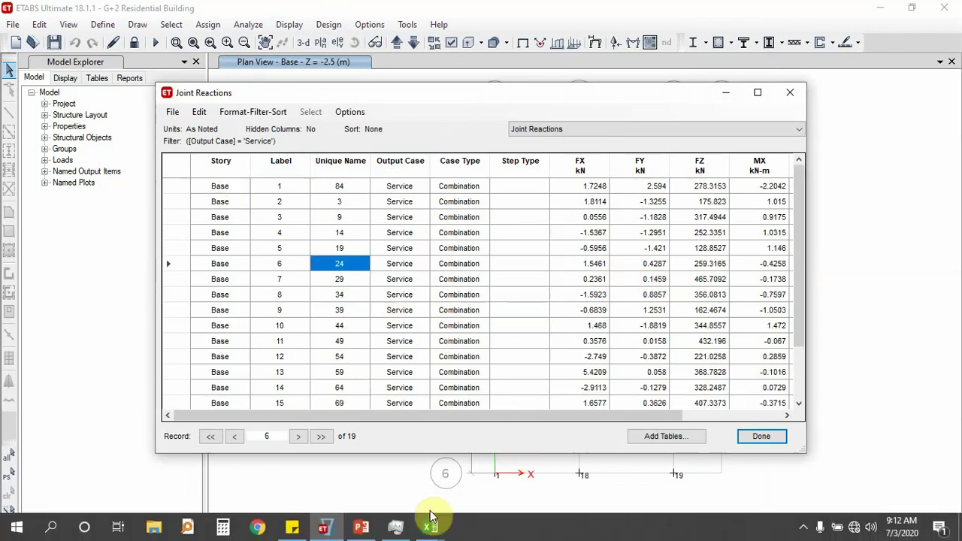
pyautogui.moveTo(430, 526)
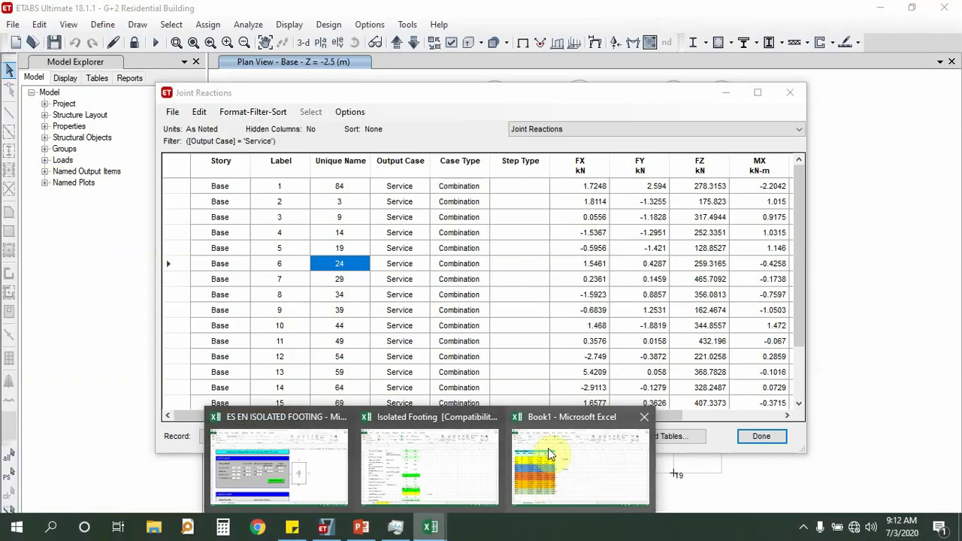
# In ES EN ISOLATED FOOTING, review the concrete and steel grade dropdowns, keeping C25/30 and S500
pyautogui.click(548, 448)
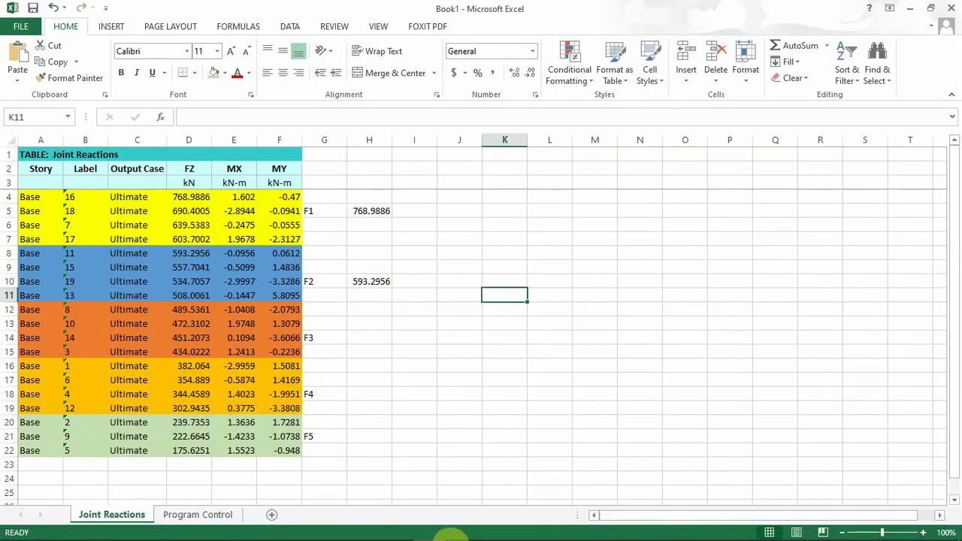
pyautogui.moveTo(430, 527)
pyautogui.click(230, 454)
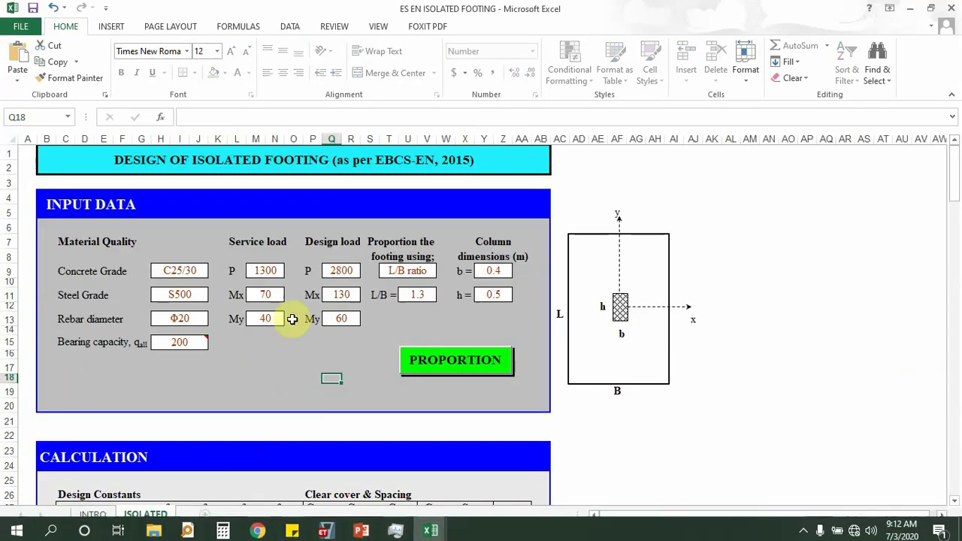
pyautogui.click(182, 271)
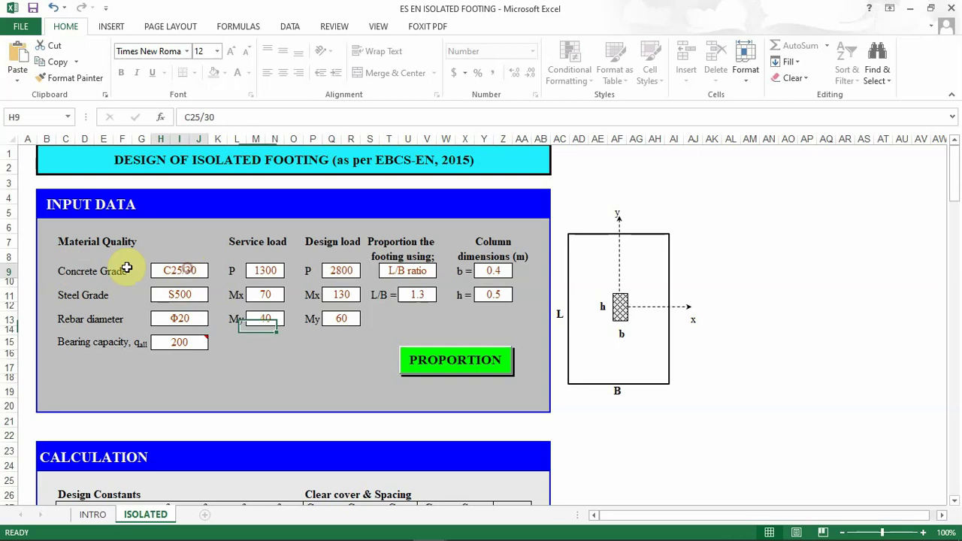
pyautogui.click(214, 271)
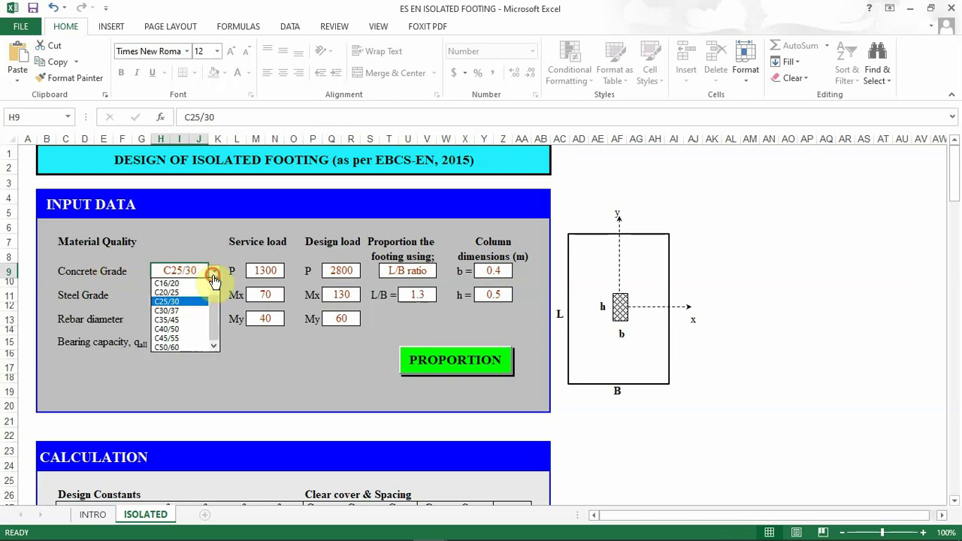
pyautogui.click(214, 272)
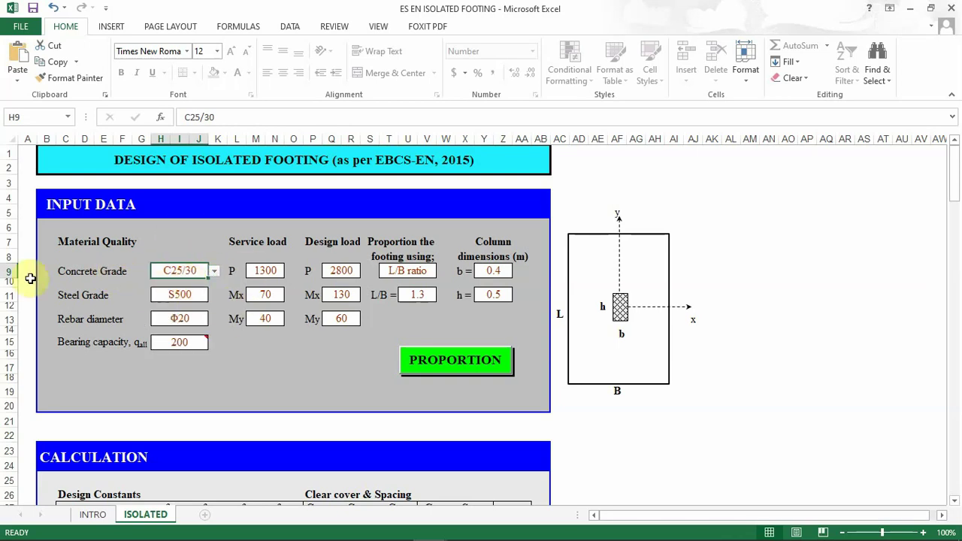
pyautogui.click(172, 298)
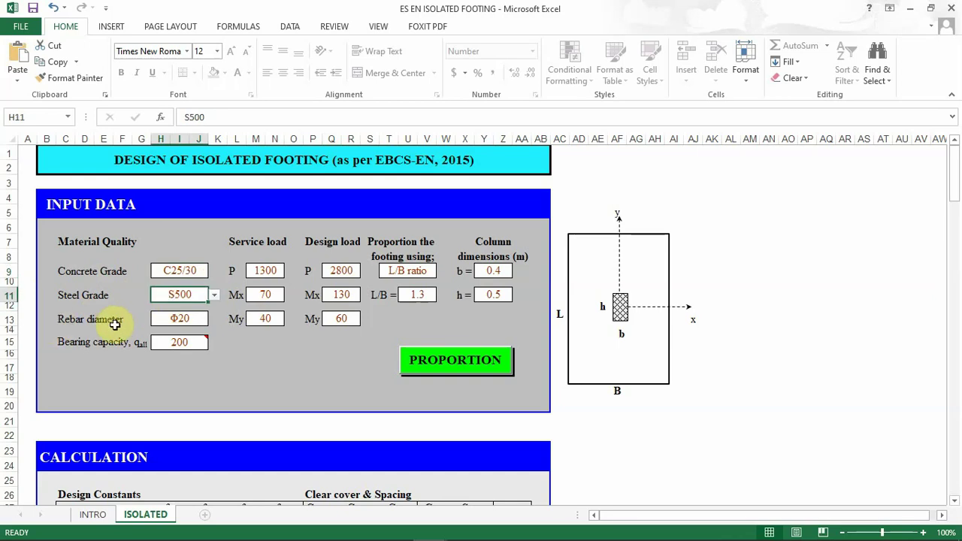
pyautogui.click(155, 323)
pyautogui.click(170, 294)
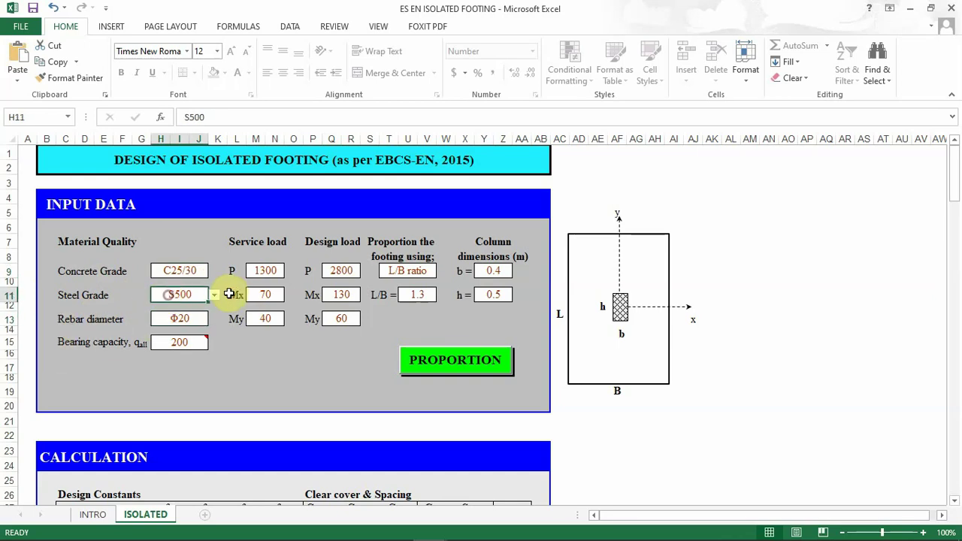
pyautogui.click(214, 295)
pyautogui.click(214, 294)
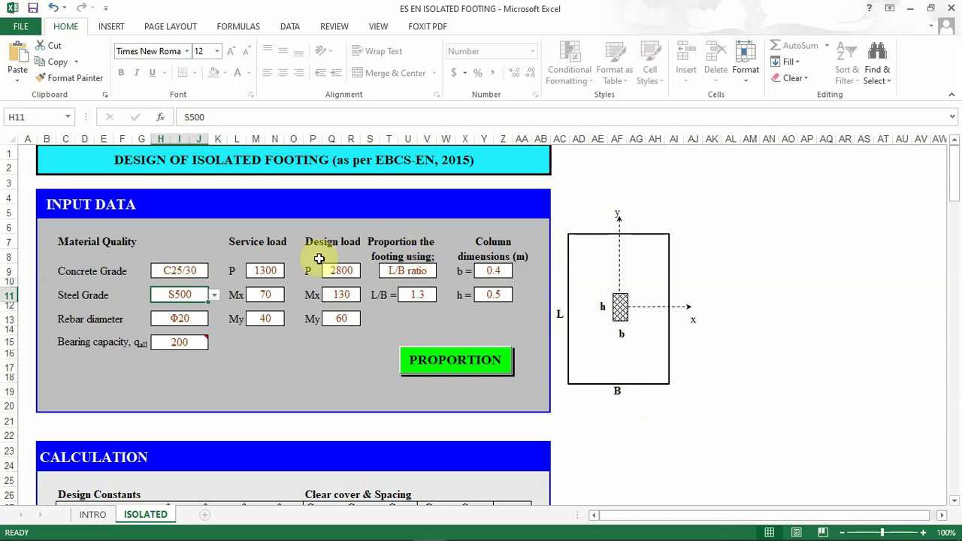
# Enter 2 as the L/B ratio and switch proportioning to Fixed B & L
pyautogui.click(400, 275)
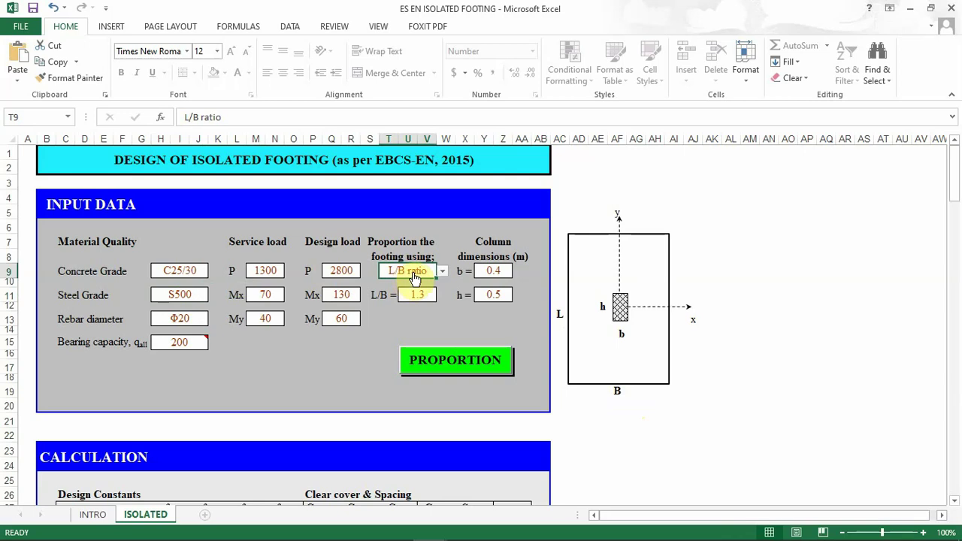
pyautogui.click(442, 272)
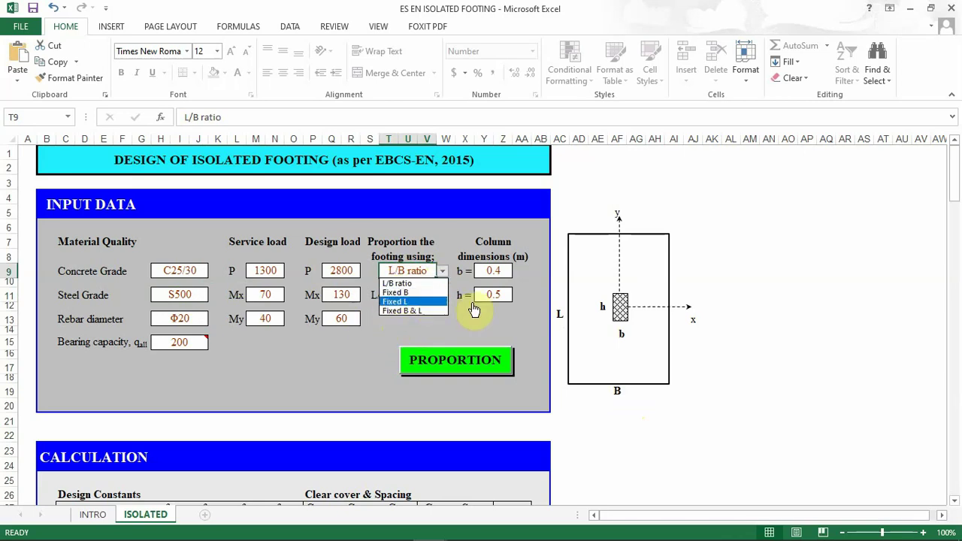
pyautogui.click(417, 294)
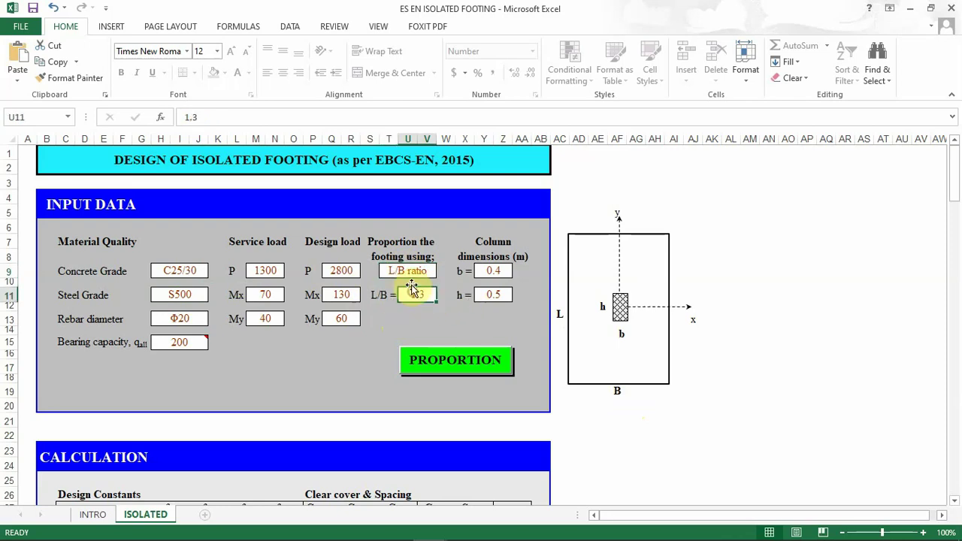
pyautogui.write('2')
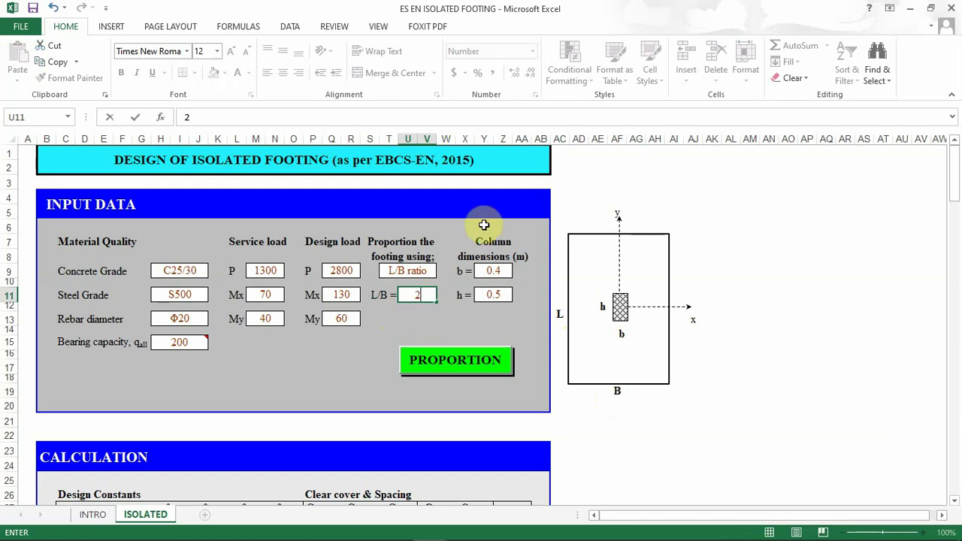
pyautogui.click(380, 272)
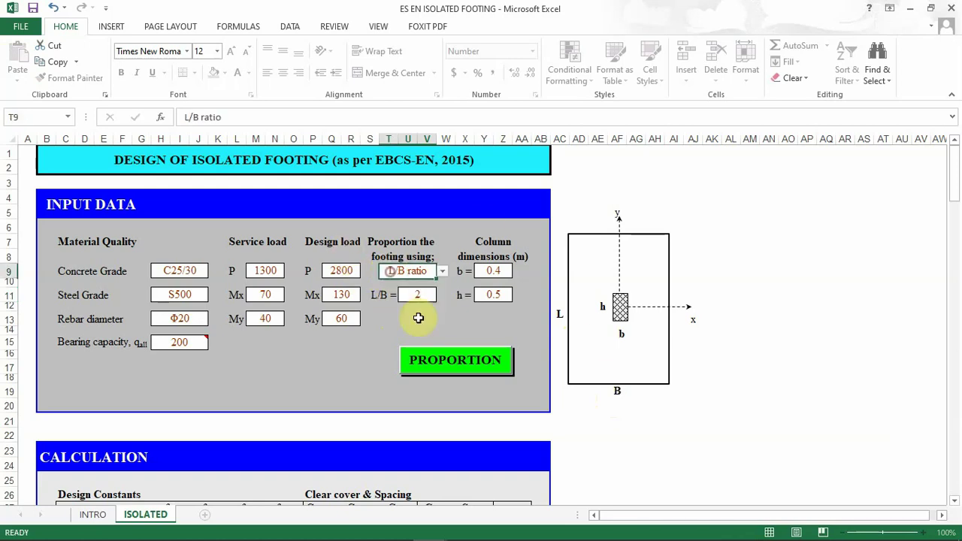
pyautogui.click(443, 271)
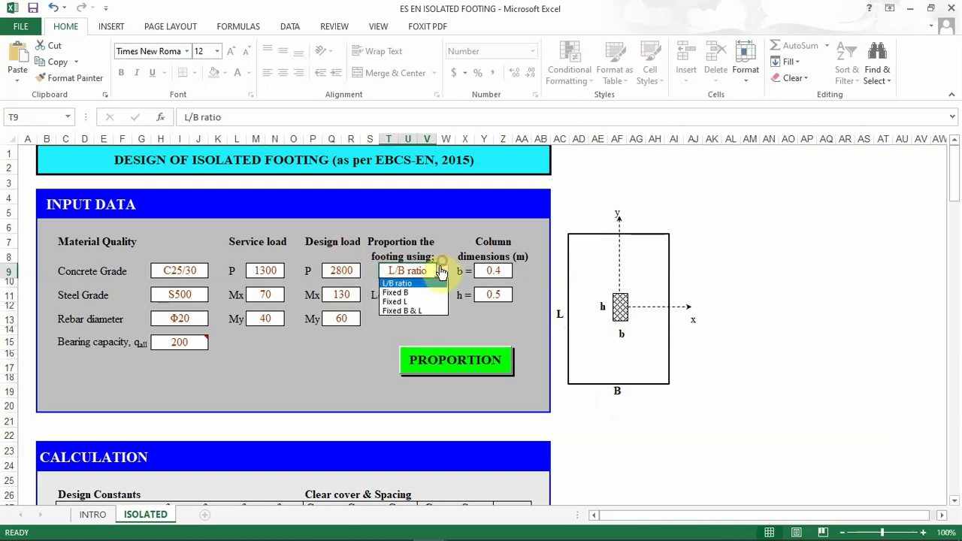
pyautogui.click(409, 310)
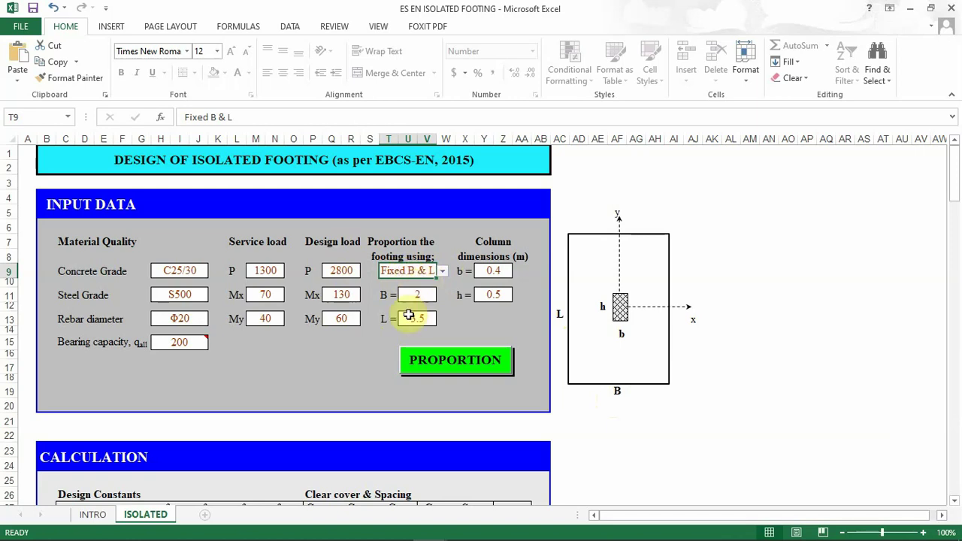
# Check footing B = 2, L = 3.5 and column dimensions b = 0.4, h = 0.5
pyautogui.click(415, 294)
pyautogui.click(416, 320)
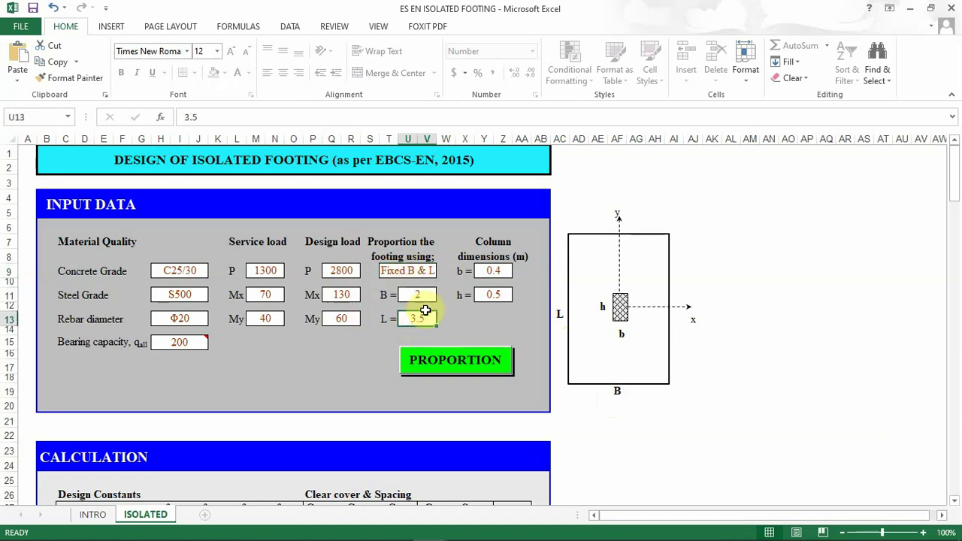
pyautogui.click(491, 275)
pyautogui.click(491, 294)
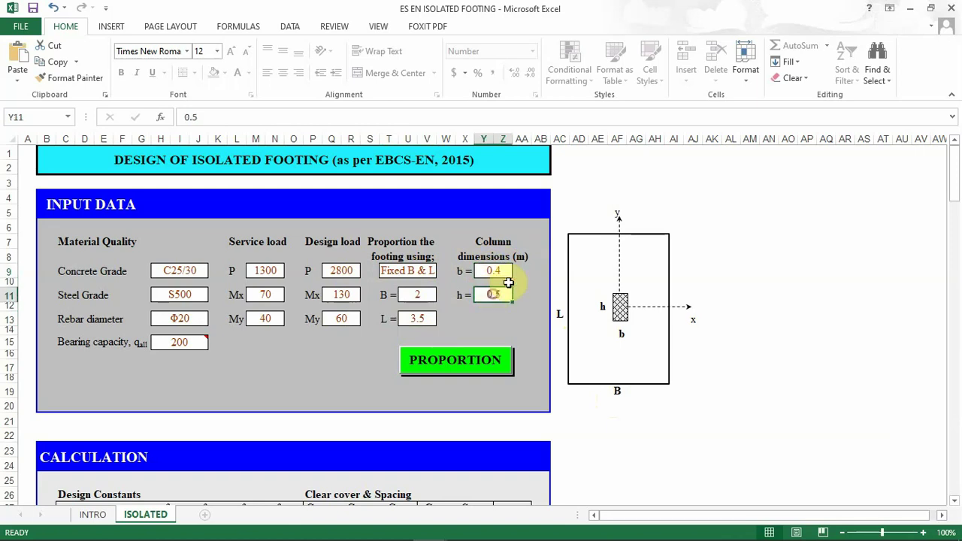
pyautogui.click(496, 272)
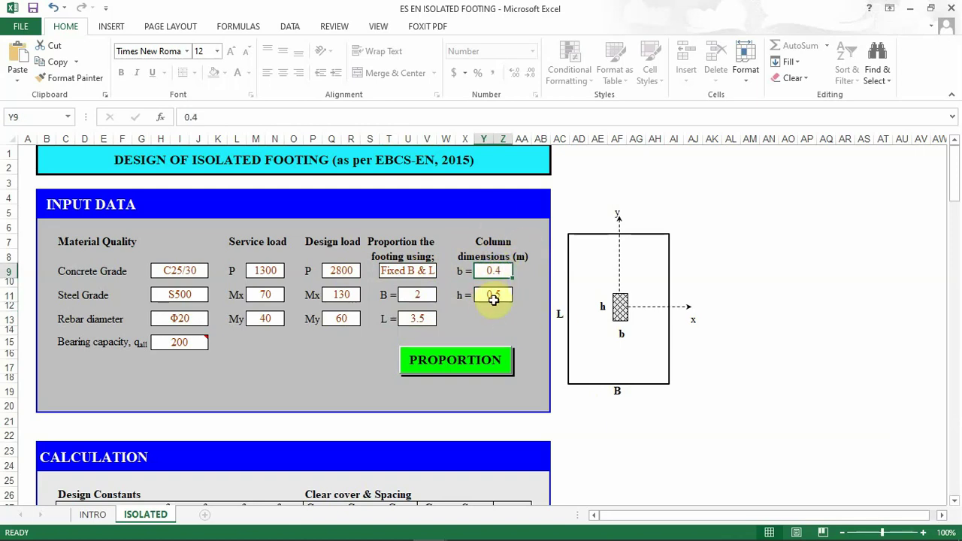
pyautogui.click(491, 293)
pyautogui.click(496, 272)
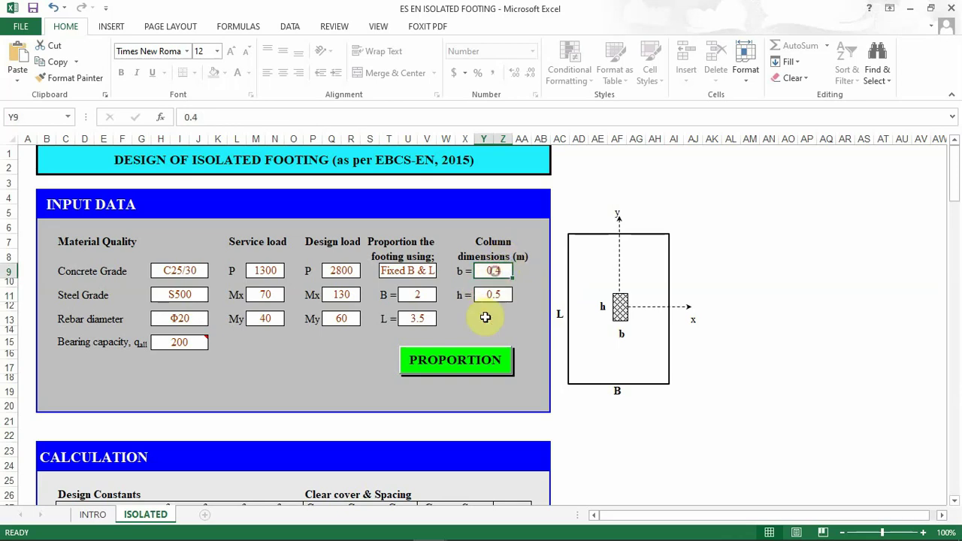
pyautogui.click(485, 294)
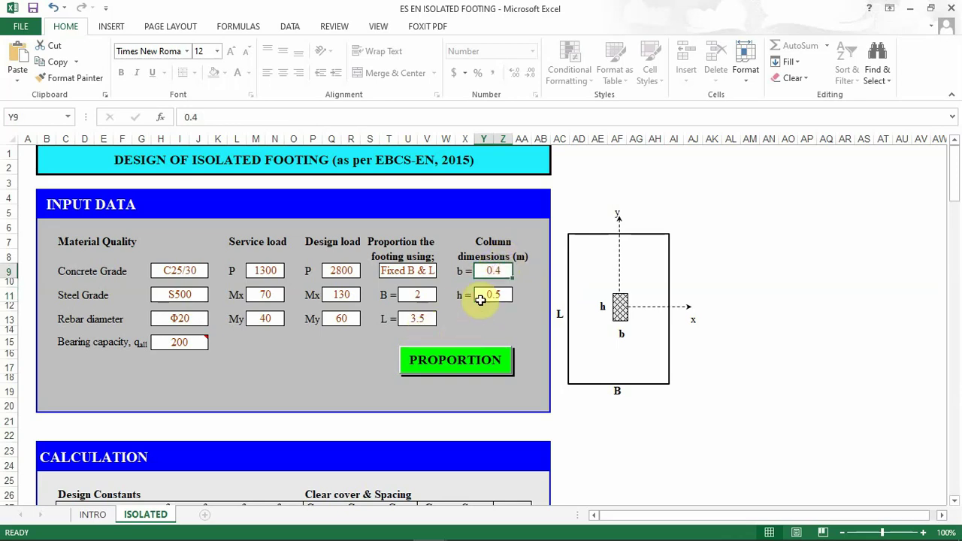
# Review the reinforcement detailing drawing, then bring up the Isolated Footing F-G sheet with its 279.005 kN load
pyautogui.scroll(-7, 360, 348)
pyautogui.scroll(-9, 365, 358)
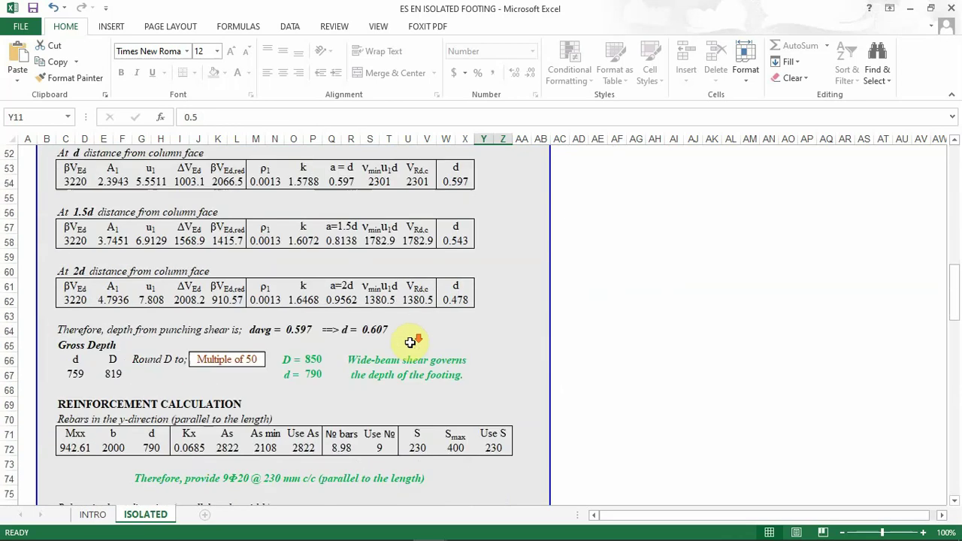
pyautogui.scroll(-4, 396, 354)
pyautogui.scroll(-3, 396, 353)
pyautogui.scroll(-5, 376, 365)
pyautogui.scroll(-4, 376, 290)
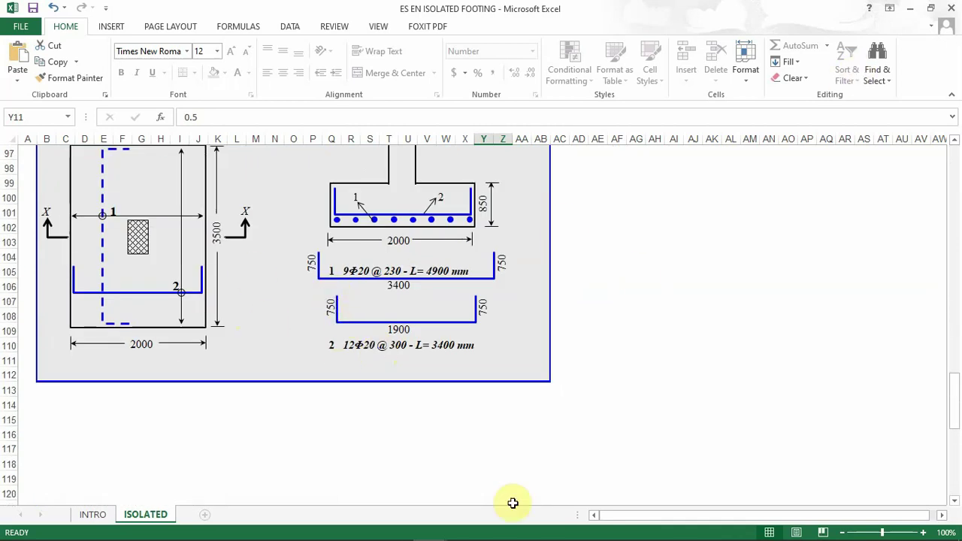
pyautogui.click(440, 470)
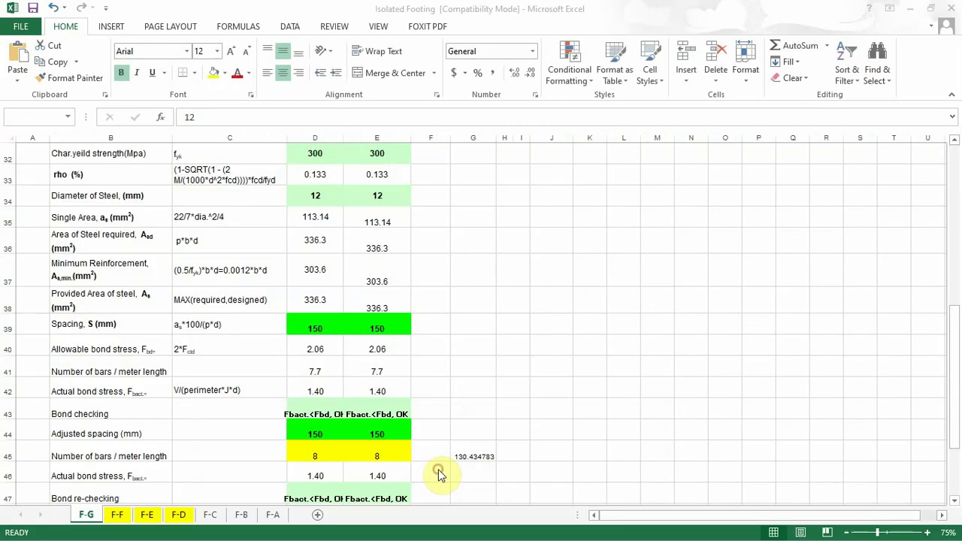
pyautogui.scroll(10, 210, 290)
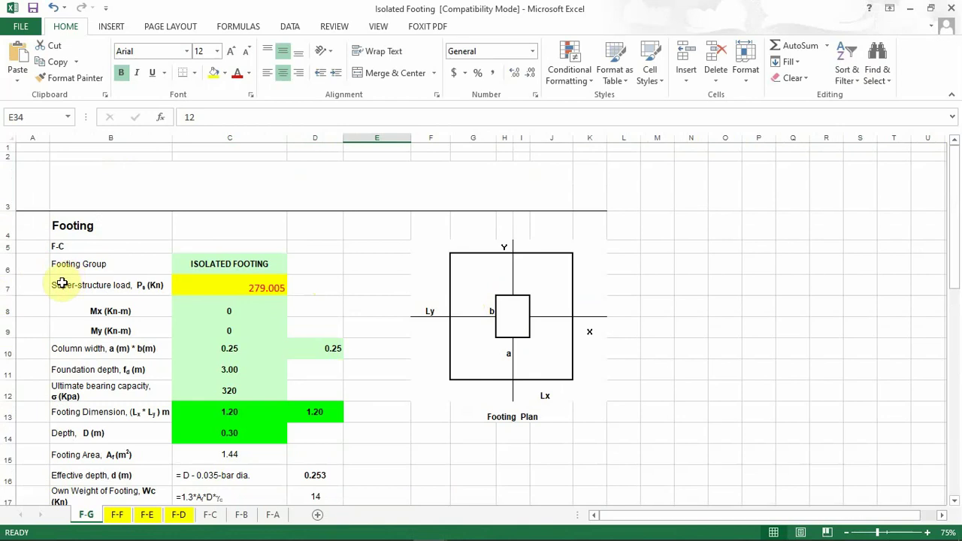
# Replace the 279.005 kN super-structure load in C7 with 768.98 kN
pyautogui.click(247, 281)
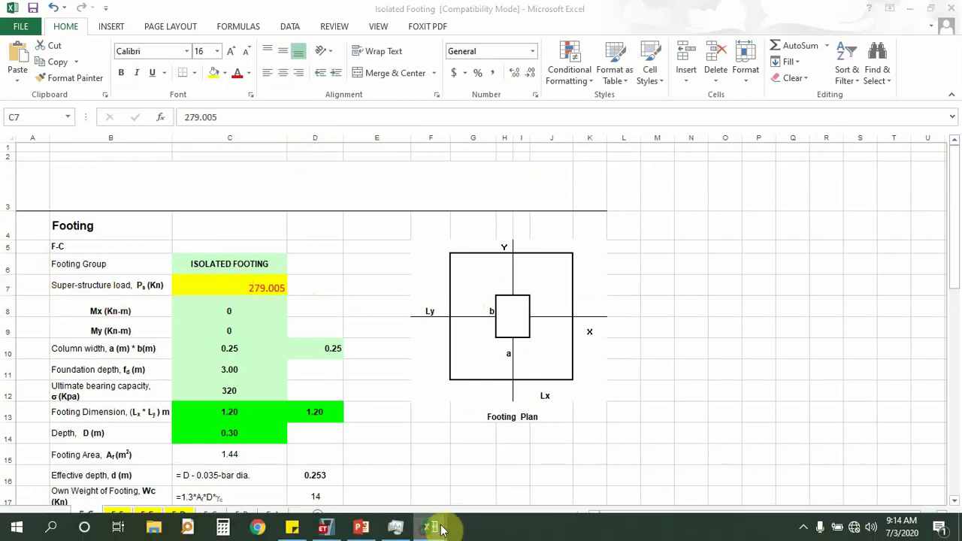
pyautogui.moveTo(430, 527)
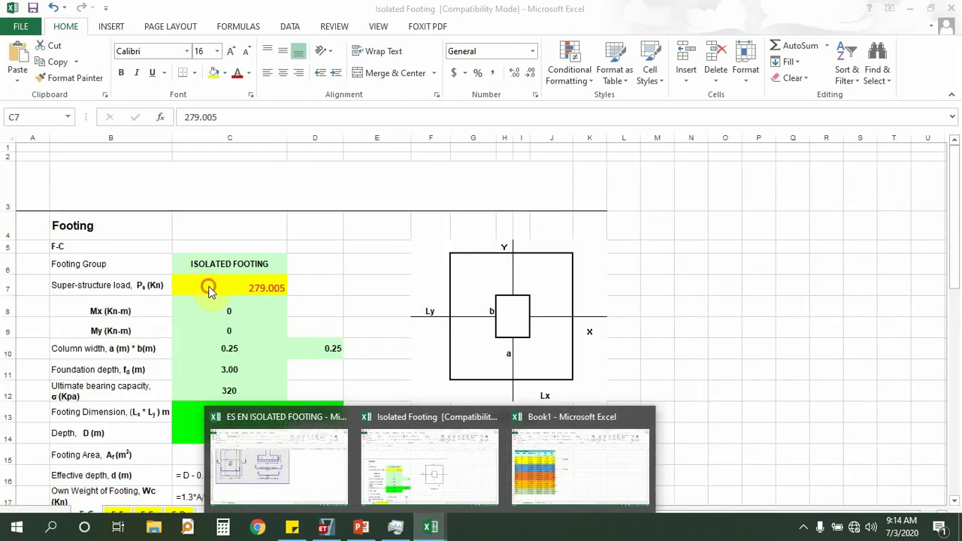
pyautogui.click(209, 291)
pyautogui.write('768.98')
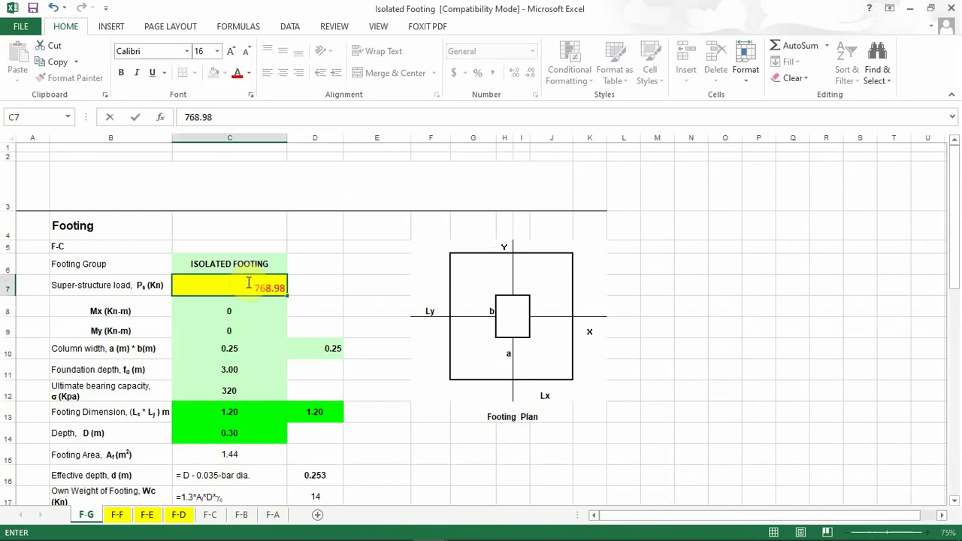
pyautogui.press('Return')
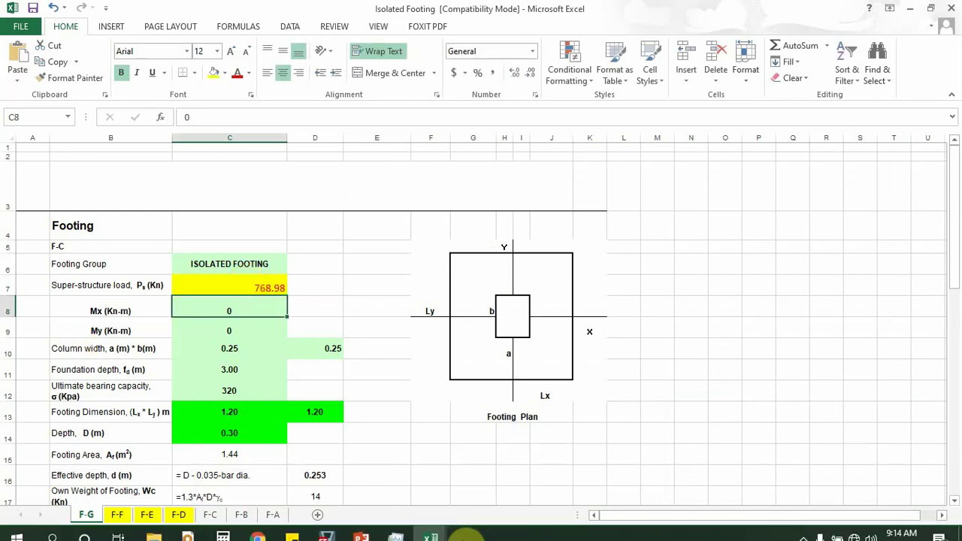
# Look up the first base joint's MX moment in the joint reactions workbook
pyautogui.moveTo(431, 536)
pyautogui.click(431, 527)
pyautogui.moveTo(580, 468)
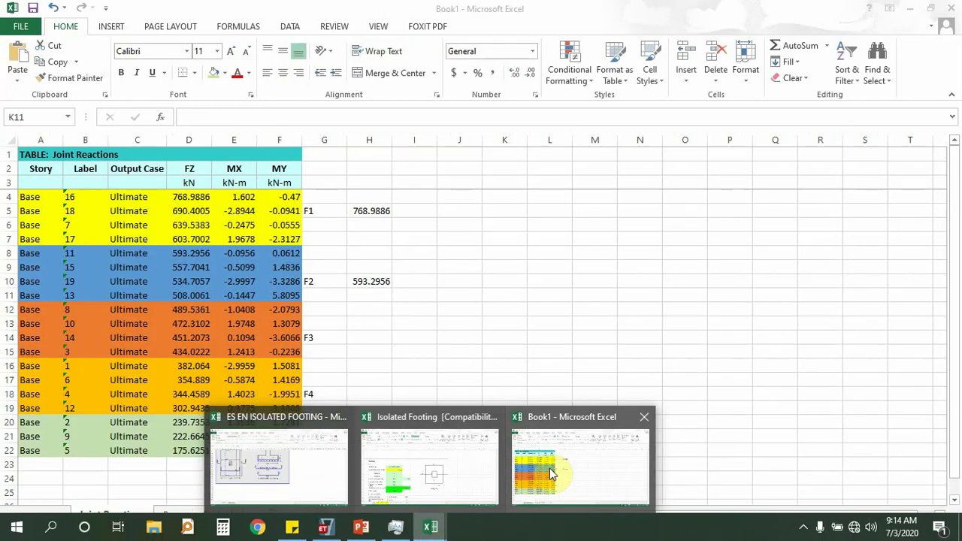
pyautogui.click(550, 472)
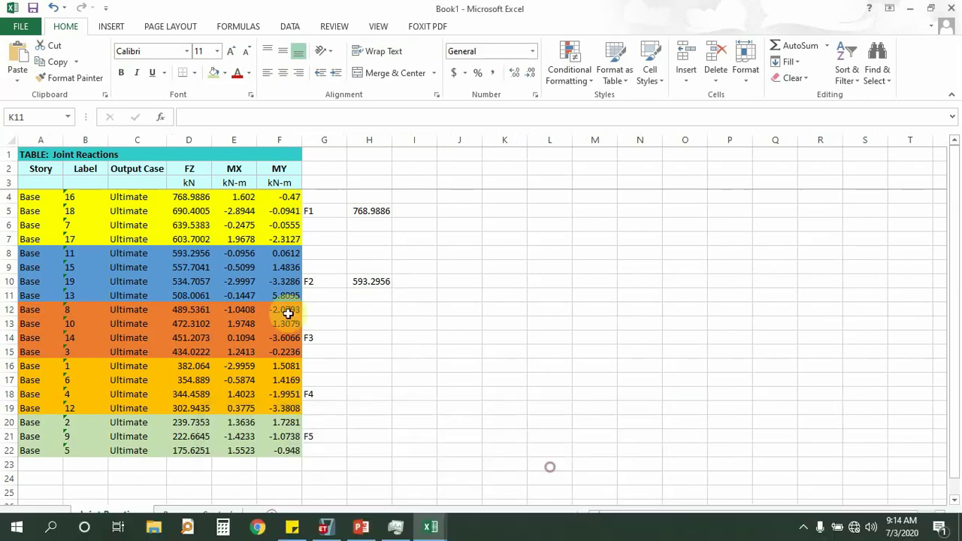
pyautogui.click(241, 197)
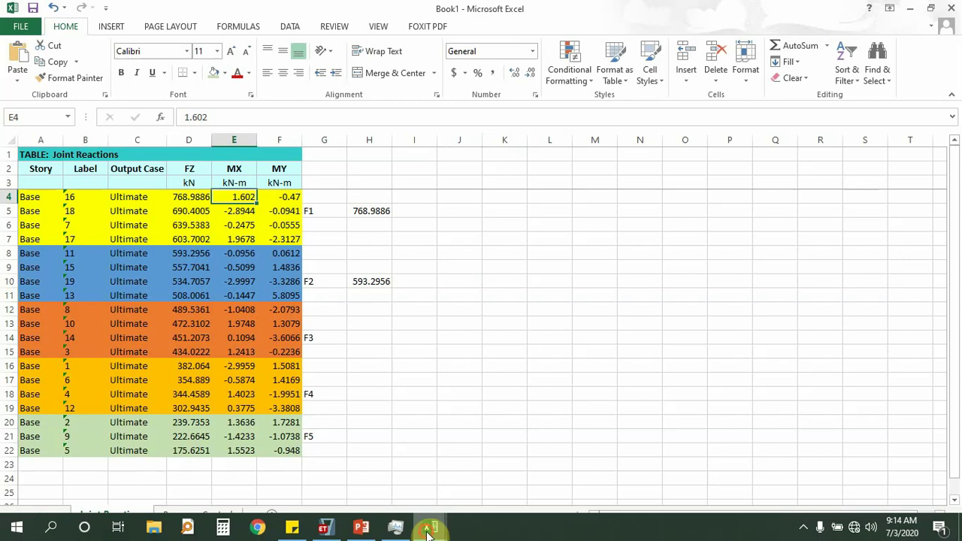
# Enter Mx 1.6 and My -0.47 on the Isolated Footing sheet, then return to ETABS
pyautogui.moveTo(429, 528)
pyautogui.click(424, 460)
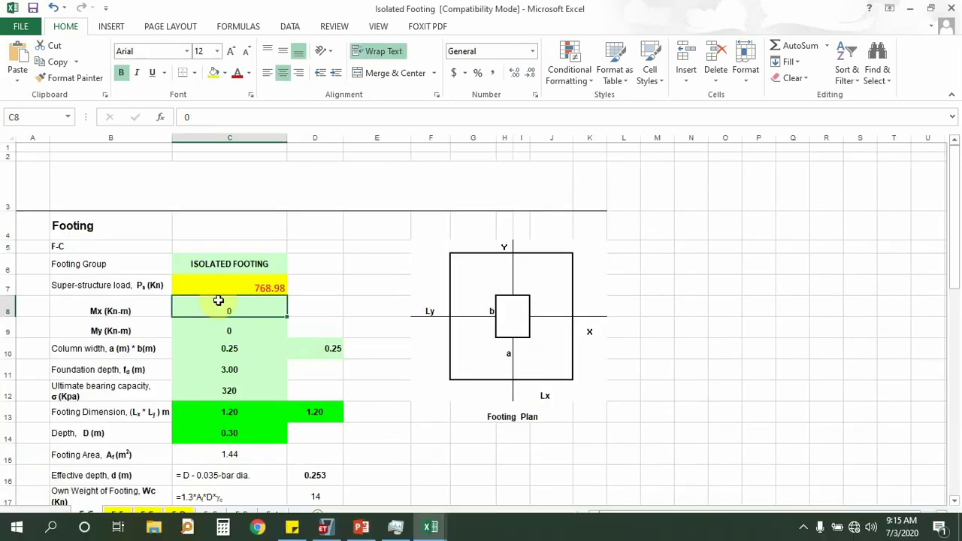
pyautogui.write('1.6')
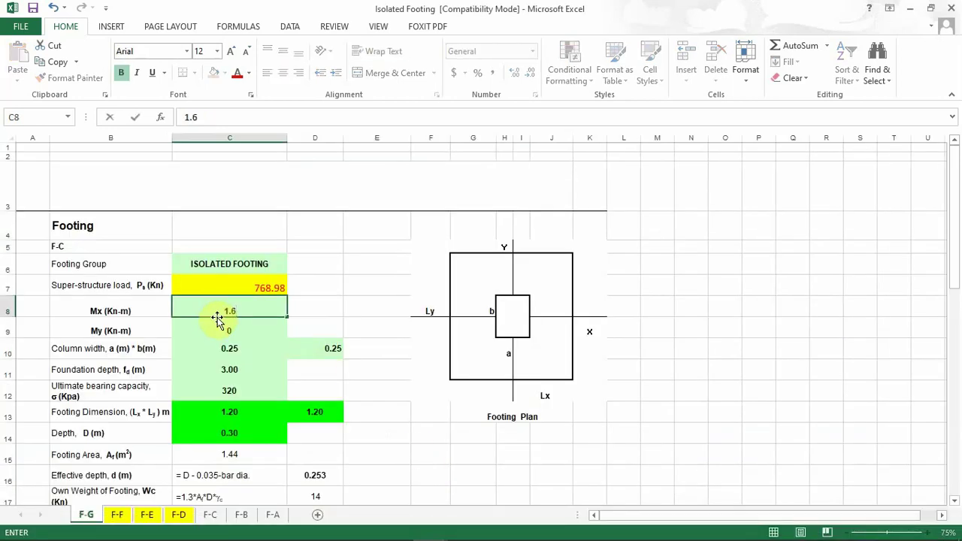
pyautogui.press('Return')
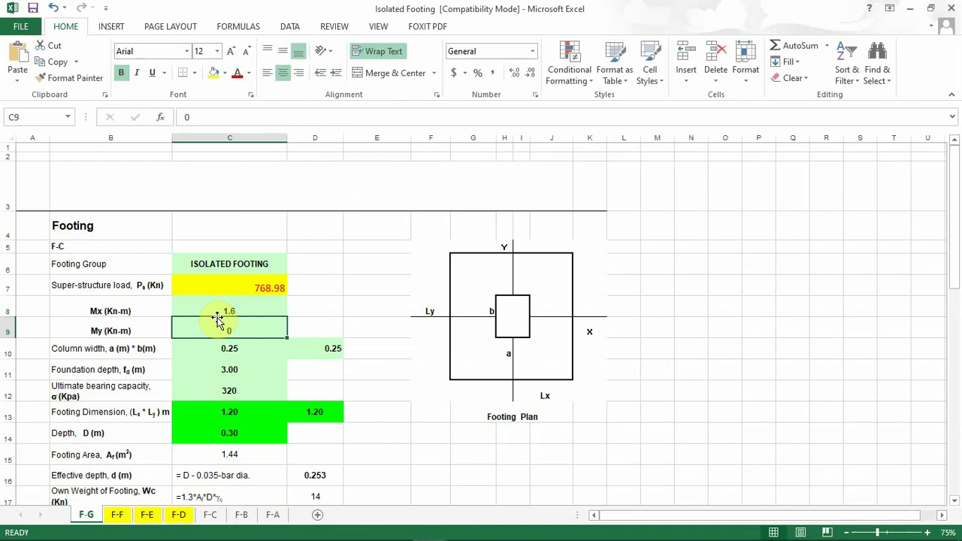
pyautogui.write('-0.47')
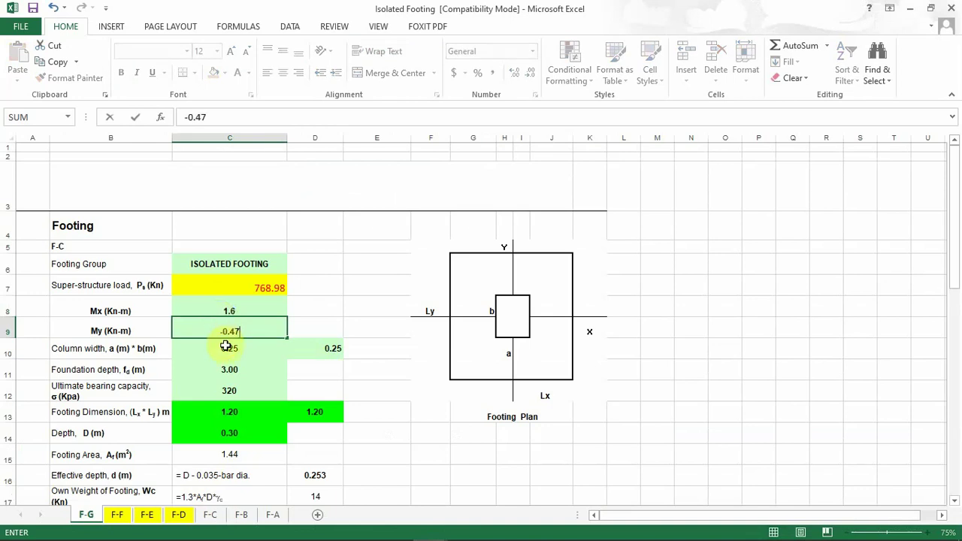
pyautogui.press('Return')
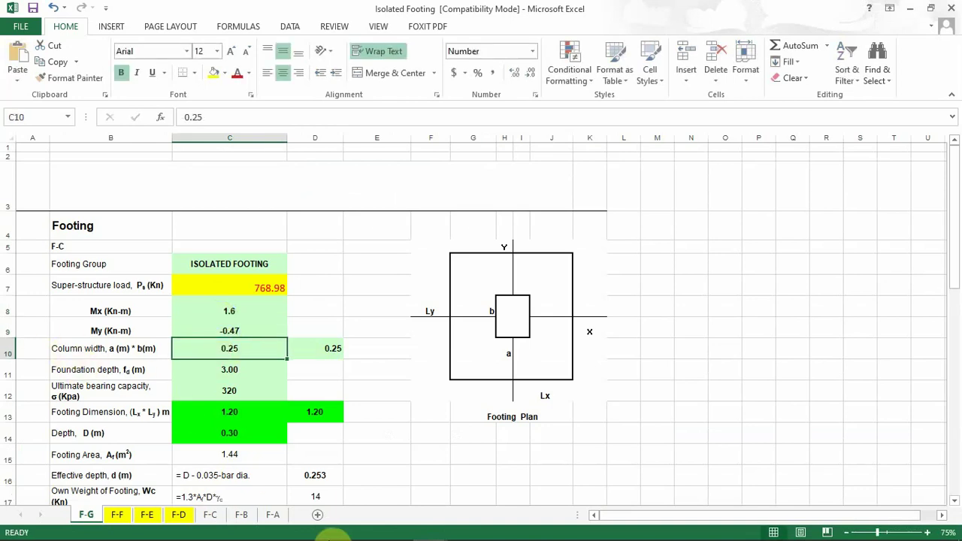
pyautogui.click(358, 532)
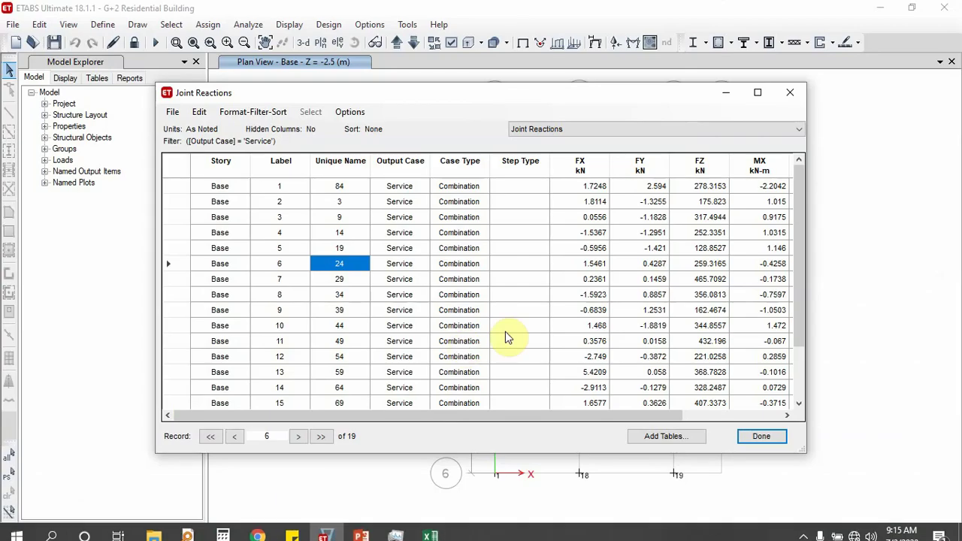
# Close the joint reactions table, show the grid A elevation, and check column C1's Column 25*25 section
pyautogui.click(788, 94)
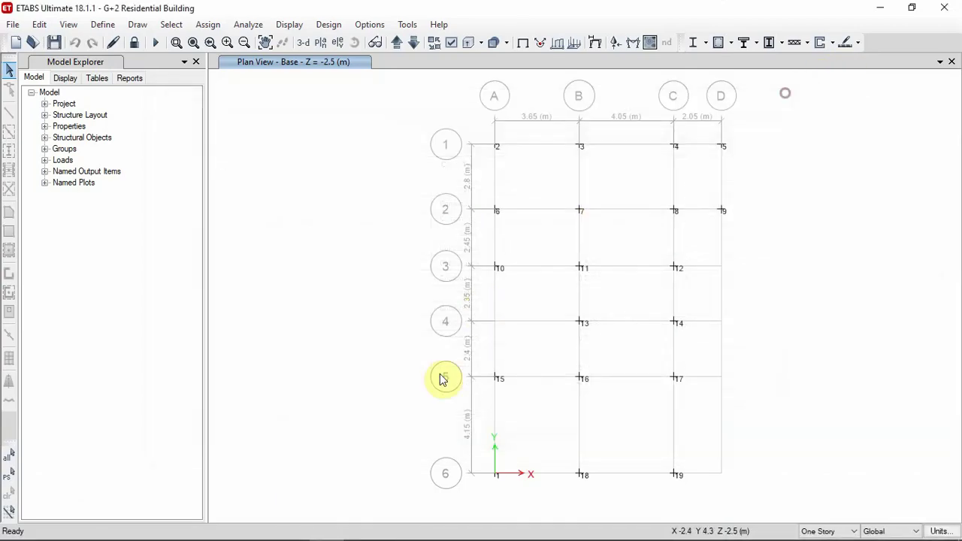
pyautogui.click(337, 42)
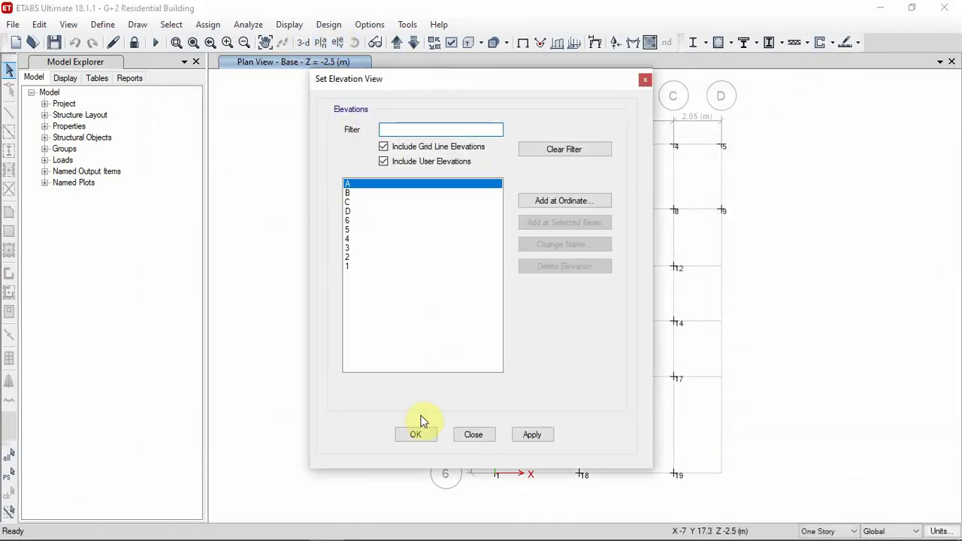
pyautogui.click(414, 432)
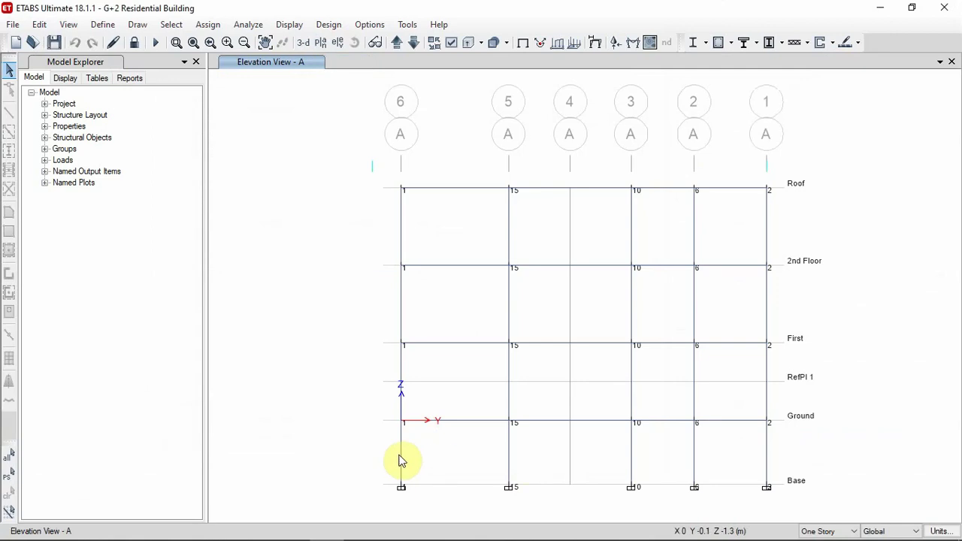
pyautogui.rightClick(400, 450)
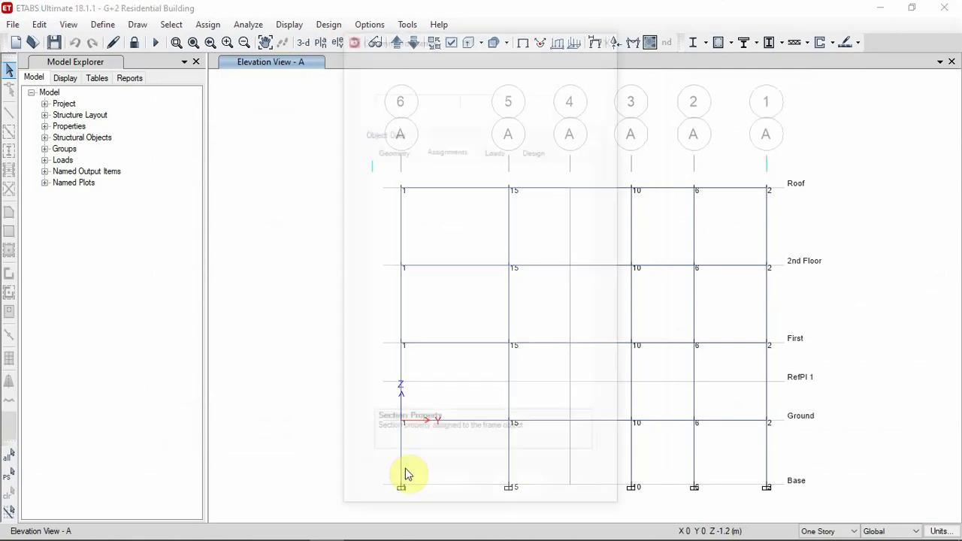
pyautogui.moveTo(422, 41); pyautogui.dragTo(137, 26)
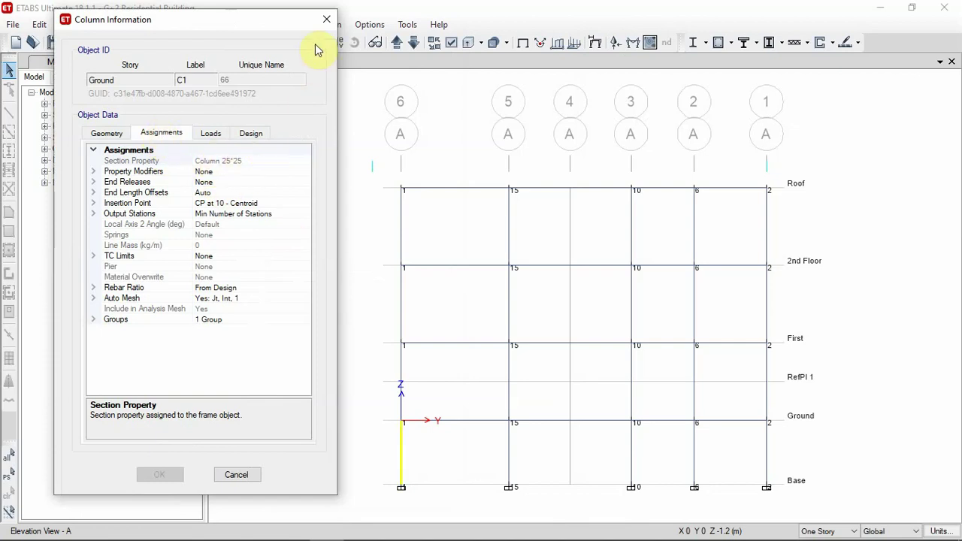
pyautogui.click(326, 19)
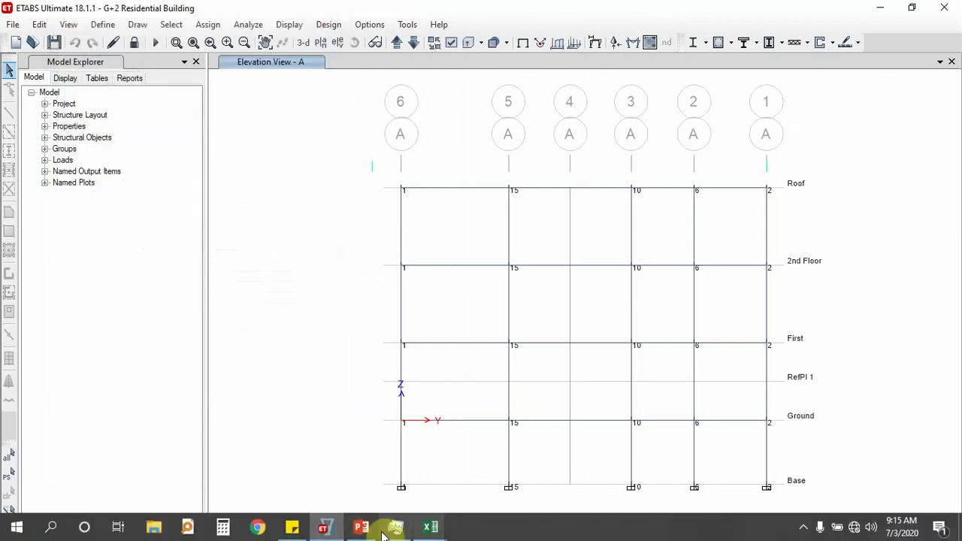
# Copy D10's format onto the C10 column dimension with Format Painter
pyautogui.click(427, 529)
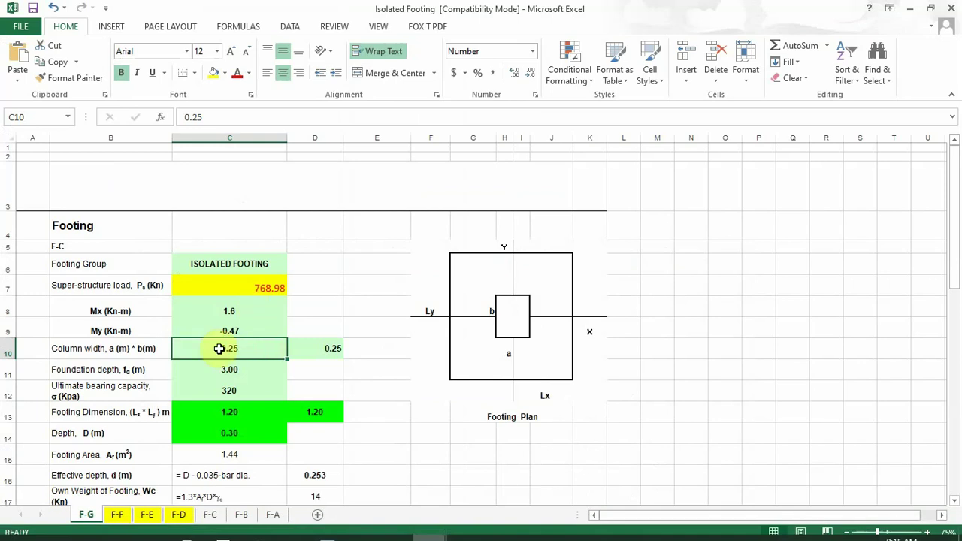
pyautogui.click(326, 350)
pyautogui.click(75, 78)
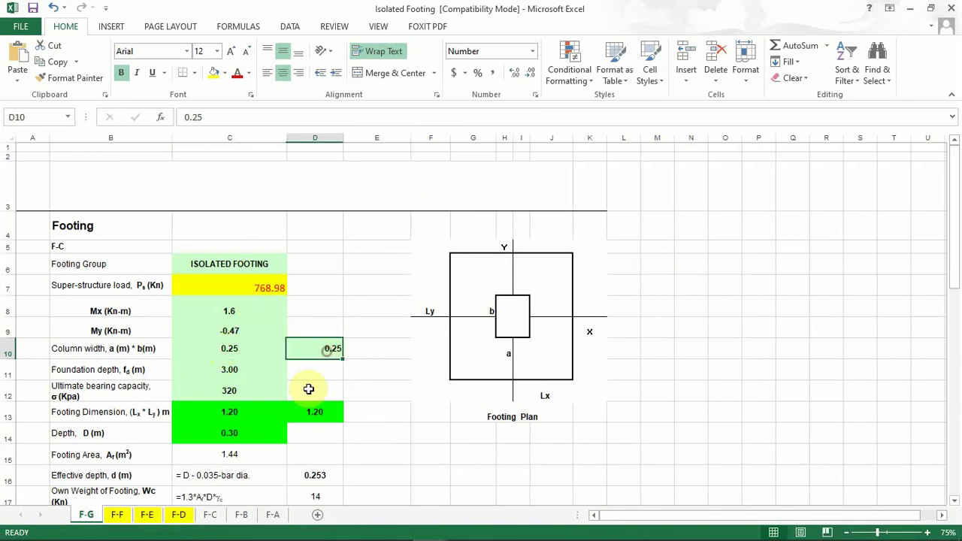
pyautogui.click(238, 353)
pyautogui.click(318, 350)
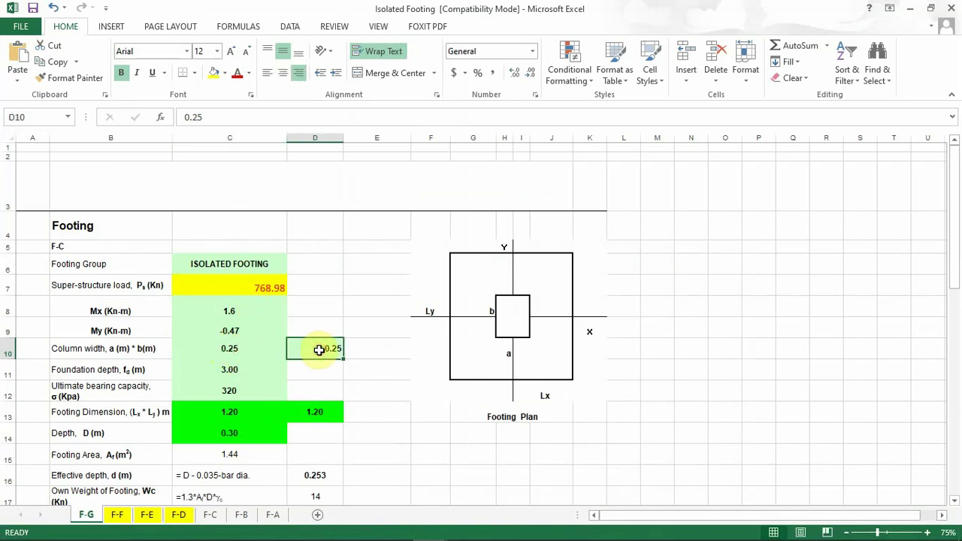
# Set foundation depth to 2.5 m and ultimate bearing capacity to 400 kPa
pyautogui.scroll(-1, 368, 343)
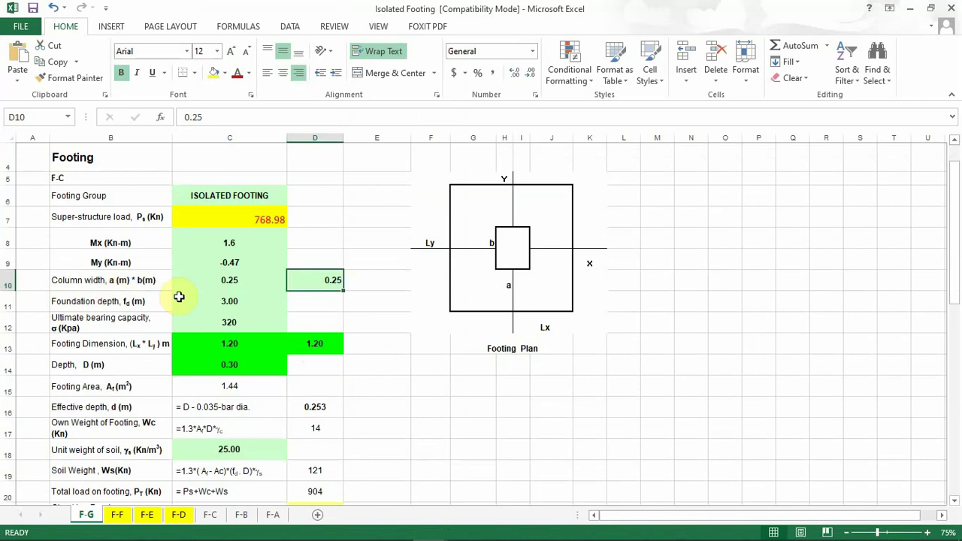
pyautogui.click(229, 299)
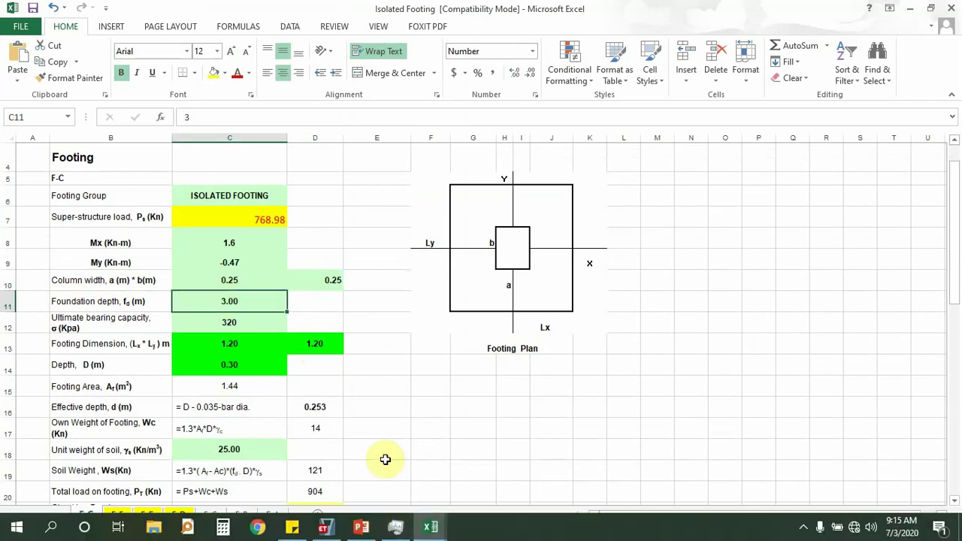
pyautogui.write('2.5')
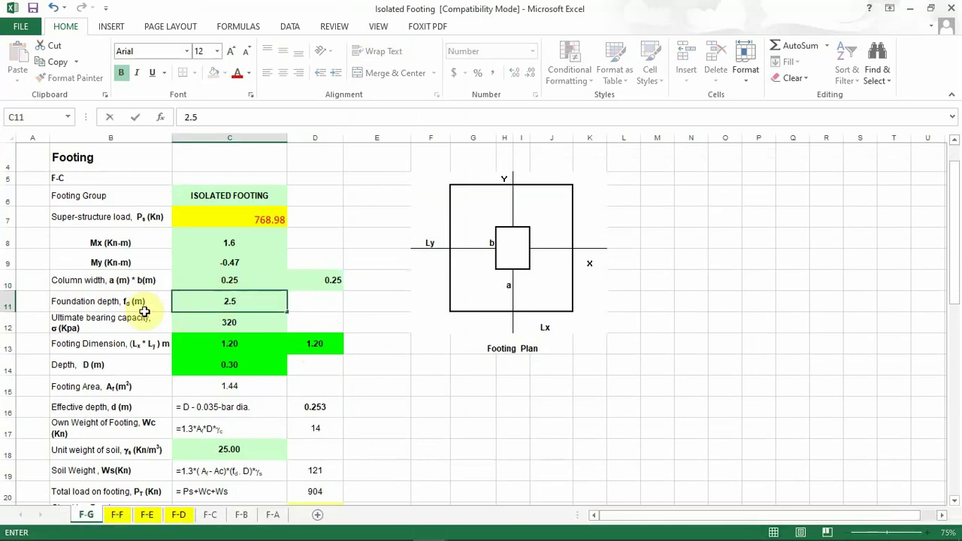
pyautogui.press('Return')
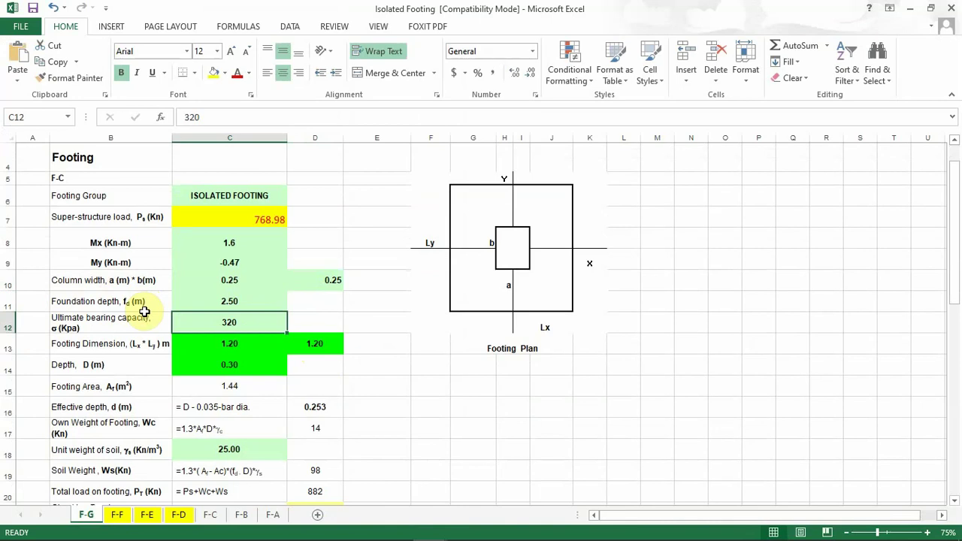
pyautogui.write('400')
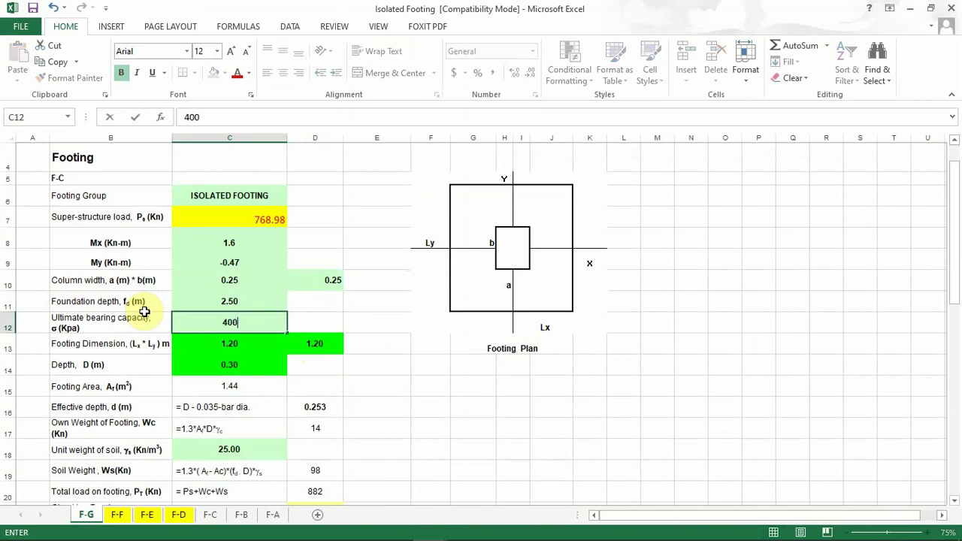
pyautogui.press('Return')
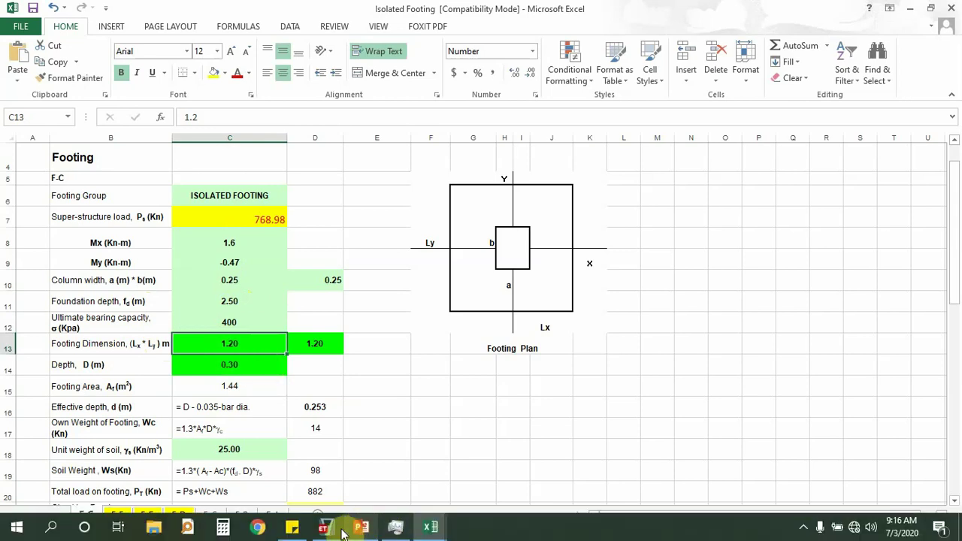
# Confirm Fixed B & L proportioning in ES EN ISOLATED FOOTING, then return to the Isolated Footing sheet
pyautogui.moveTo(430, 526)
pyautogui.click(302, 472)
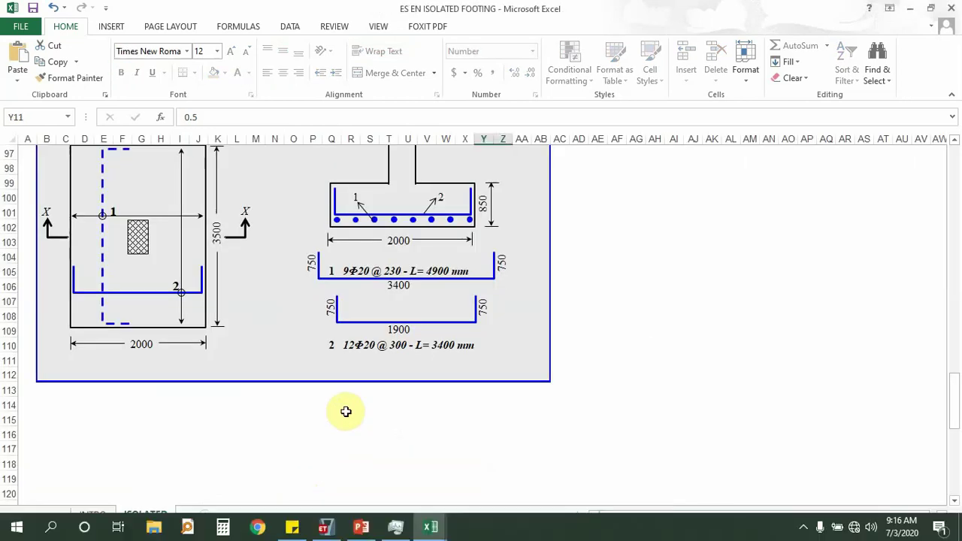
pyautogui.scroll(7, 345, 411)
pyautogui.scroll(12, 350, 382)
pyautogui.scroll(11, 356, 354)
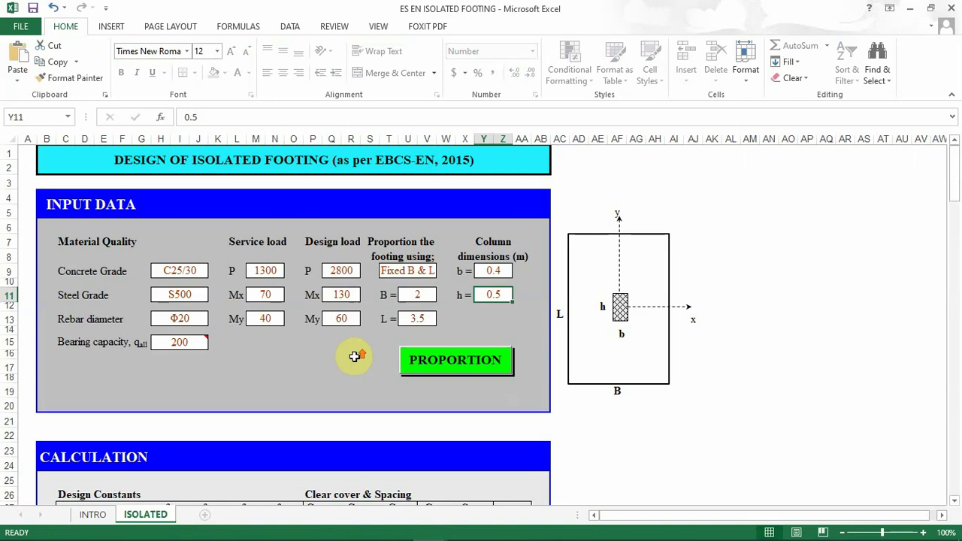
pyautogui.click(393, 271)
pyautogui.click(439, 272)
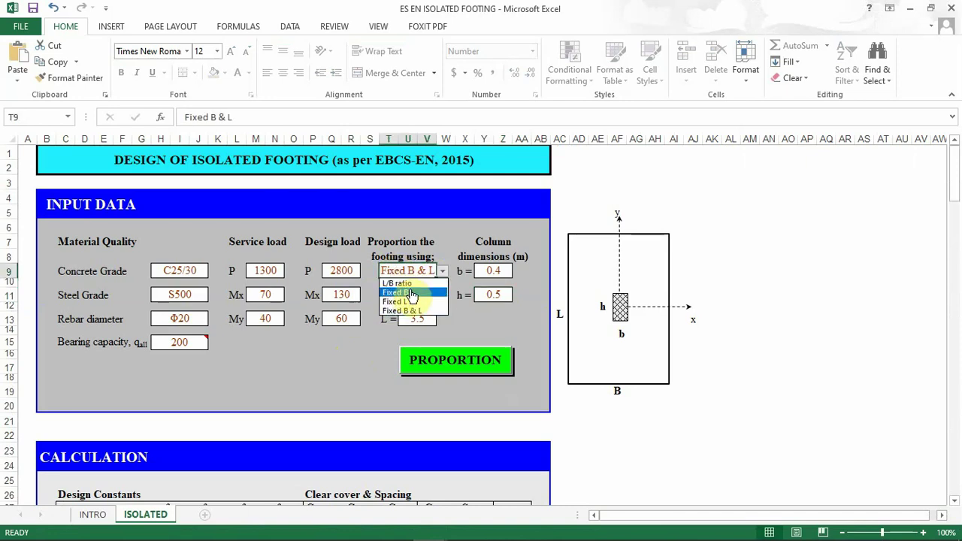
pyautogui.click(387, 310)
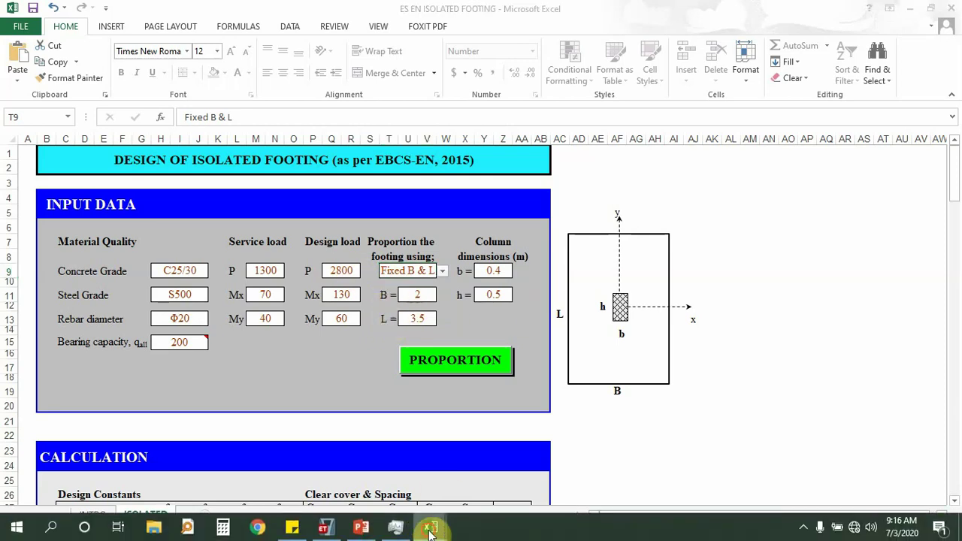
pyautogui.moveTo(430, 527)
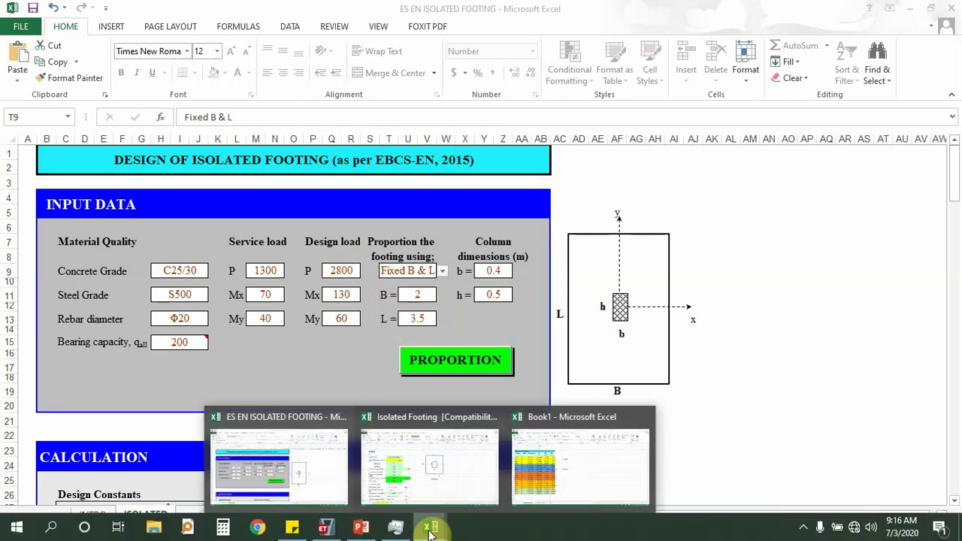
pyautogui.click(470, 454)
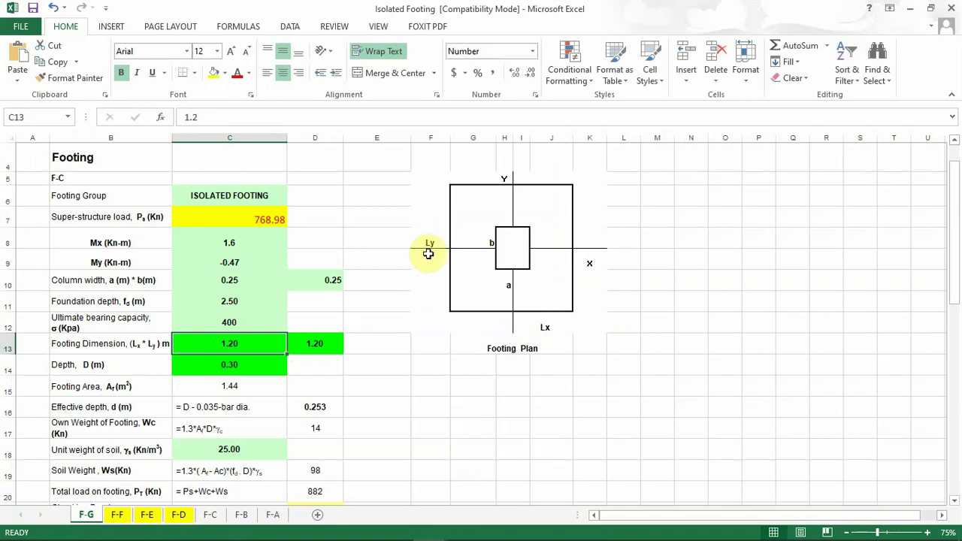
# Set the footing depth in C14 to 0.25 m
pyautogui.scroll(-1, 312, 372)
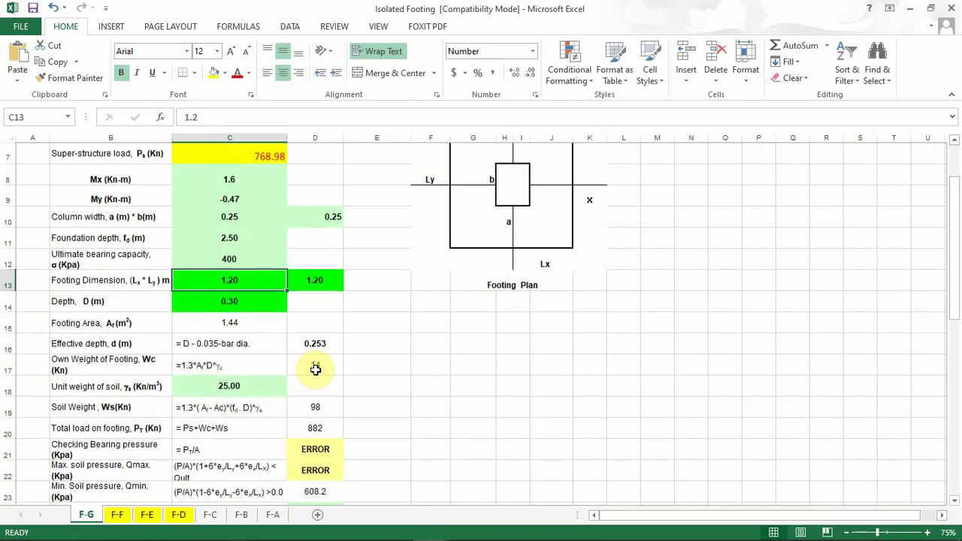
pyautogui.click(98, 303)
pyautogui.click(250, 304)
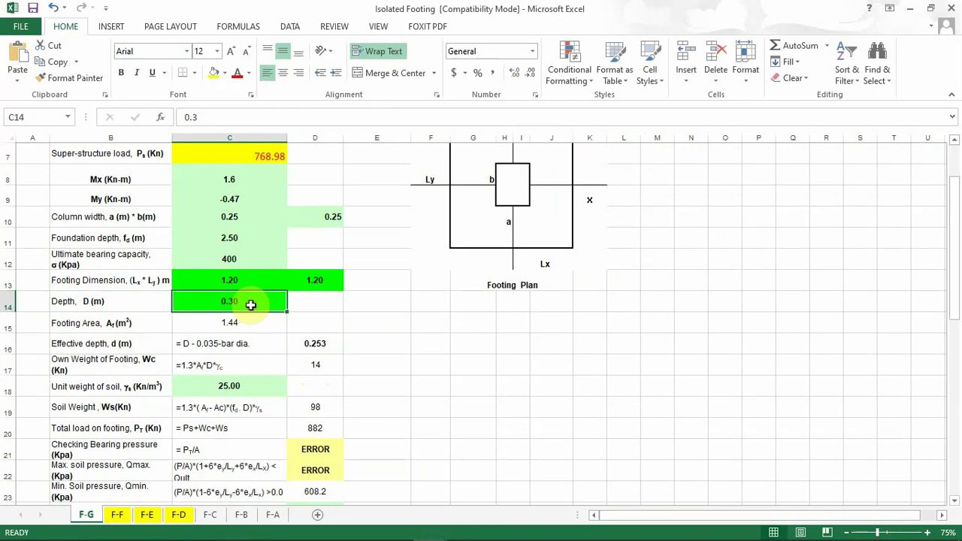
pyautogui.click(940, 362)
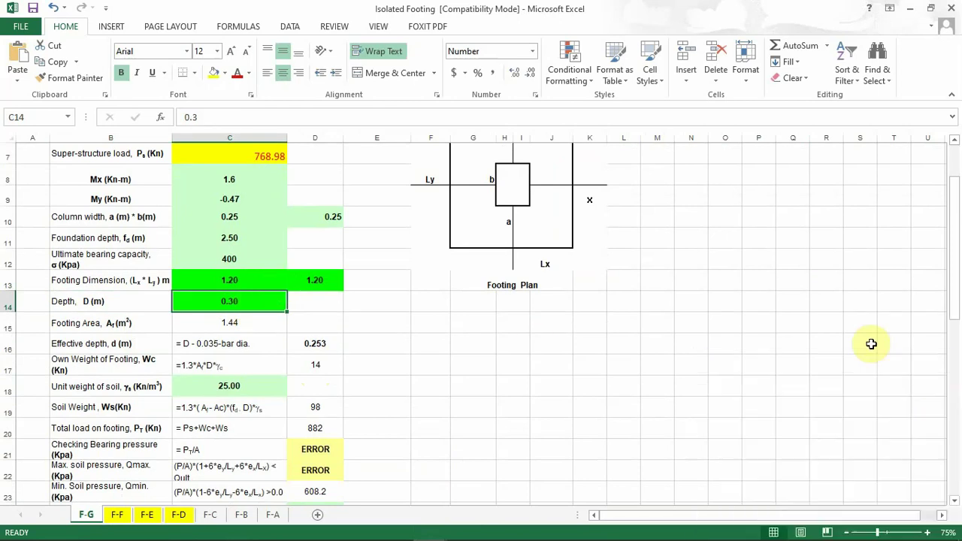
pyautogui.write('0.')
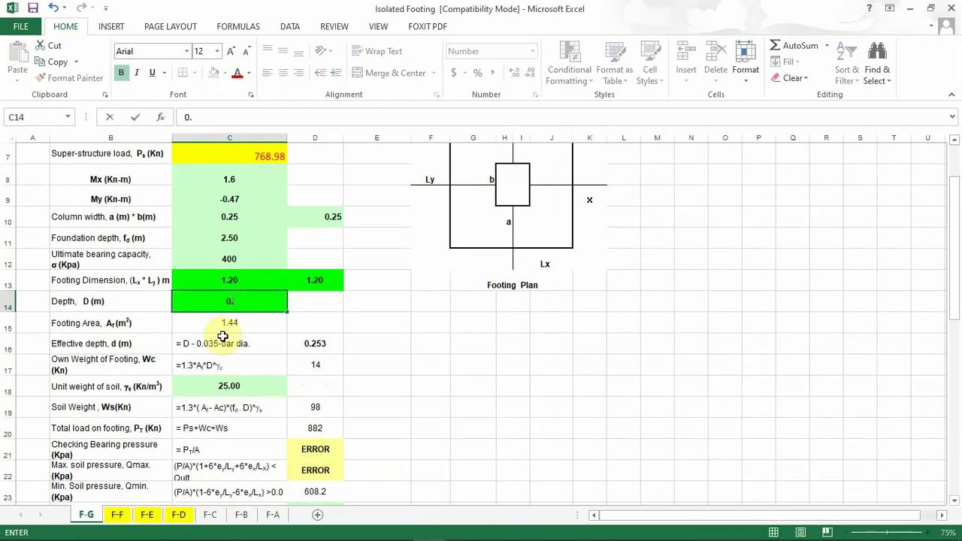
pyautogui.write('25')
pyautogui.press('Return')
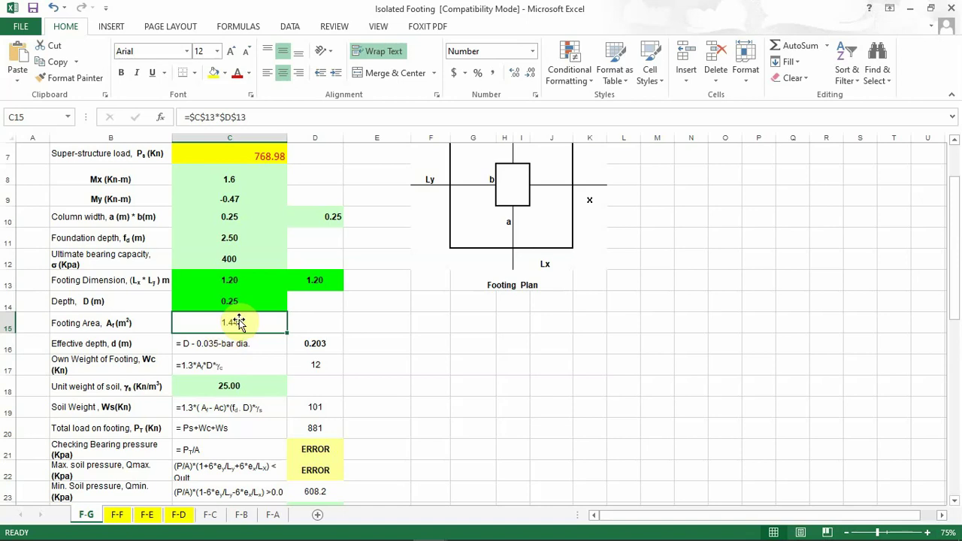
pyautogui.click(225, 300)
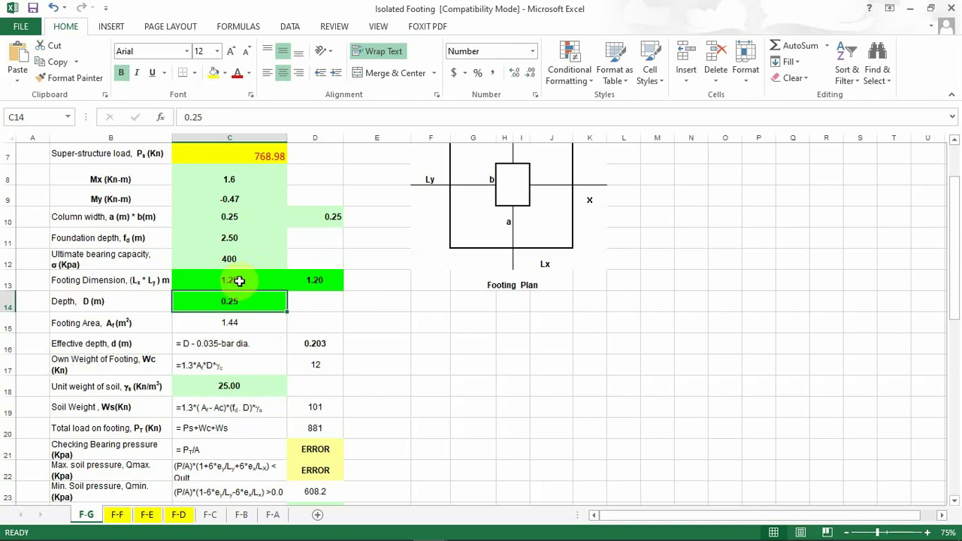
# Inspect the ERROR formulas behind the bearing pressure, Qmax and punching shear checks (D21, D22, E28)
pyautogui.scroll(-1, 273, 324)
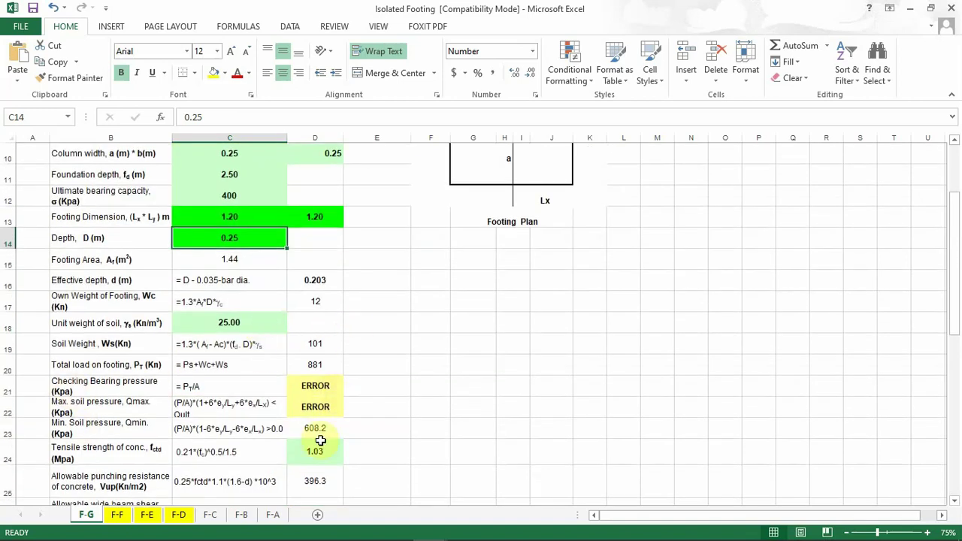
pyautogui.scroll(3, 225, 296)
pyautogui.scroll(-3, 328, 290)
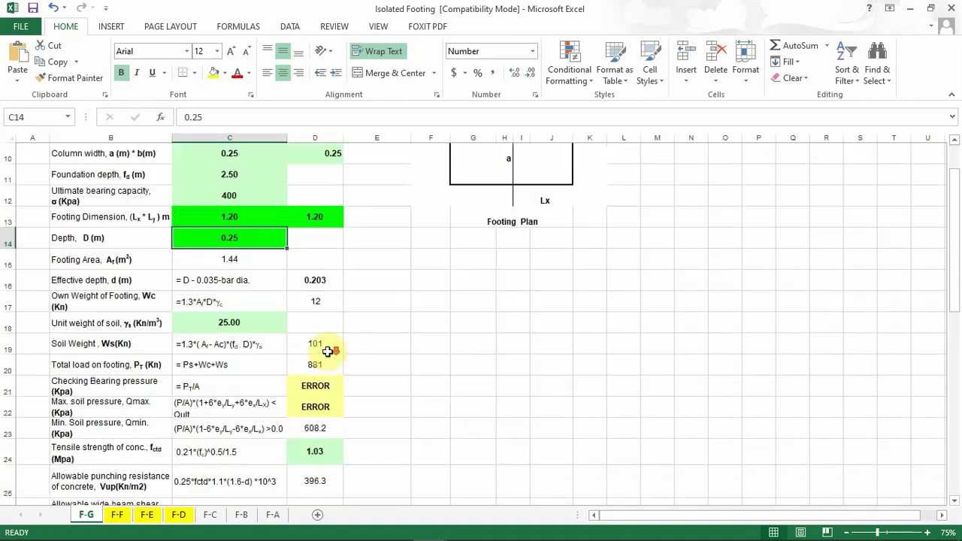
pyautogui.scroll(-1, 258, 361)
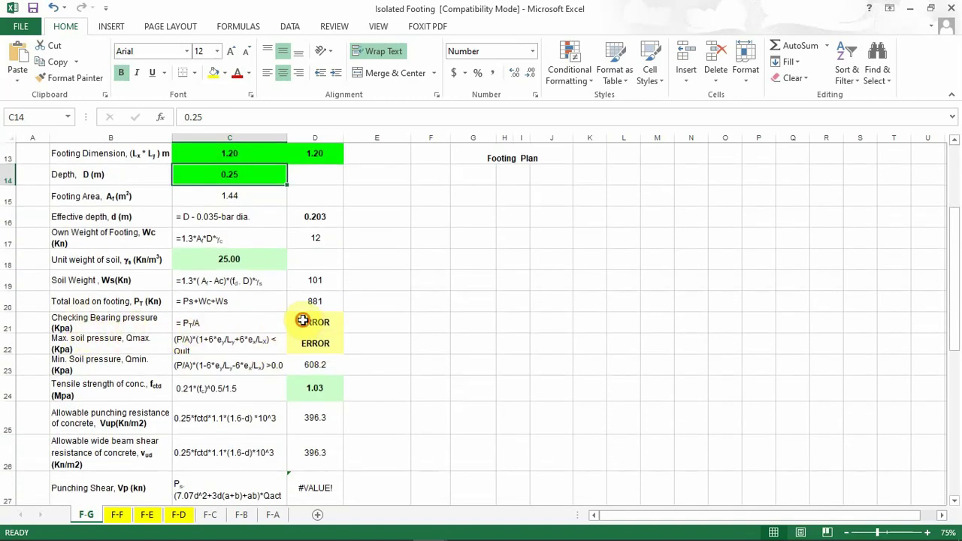
pyautogui.click(316, 343)
pyautogui.click(317, 321)
pyautogui.scroll(-3, 364, 350)
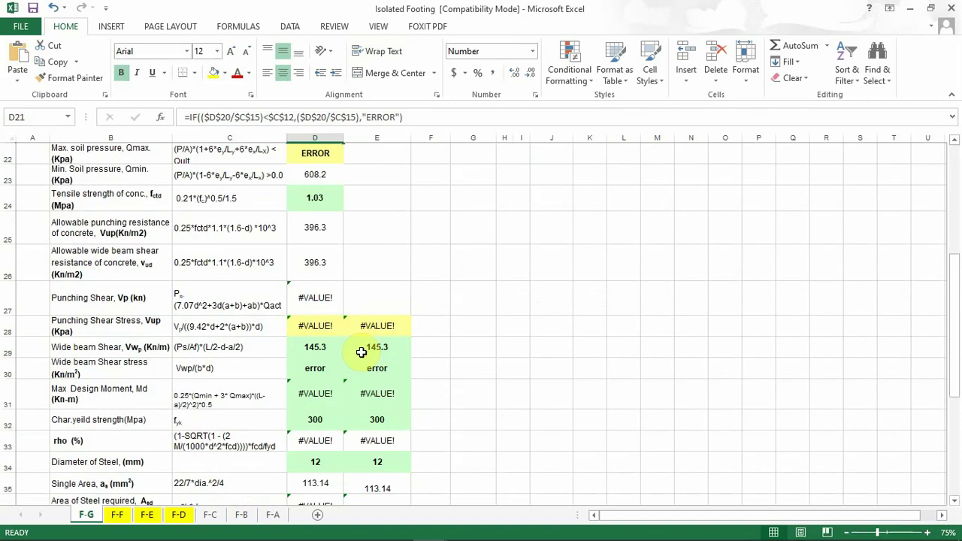
pyautogui.click(311, 328)
pyautogui.click(350, 327)
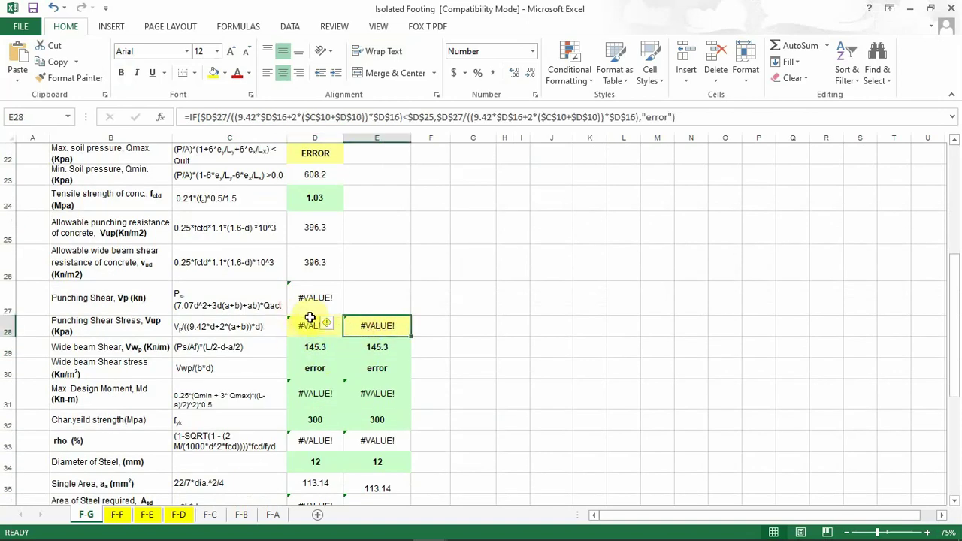
pyautogui.scroll(6, 270, 342)
pyautogui.scroll(-1, 233, 353)
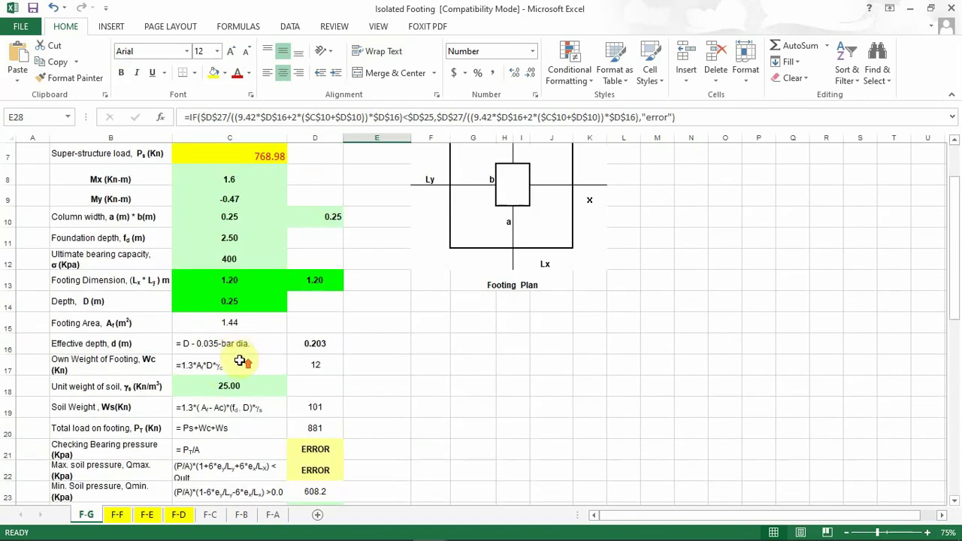
pyautogui.scroll(1, 241, 362)
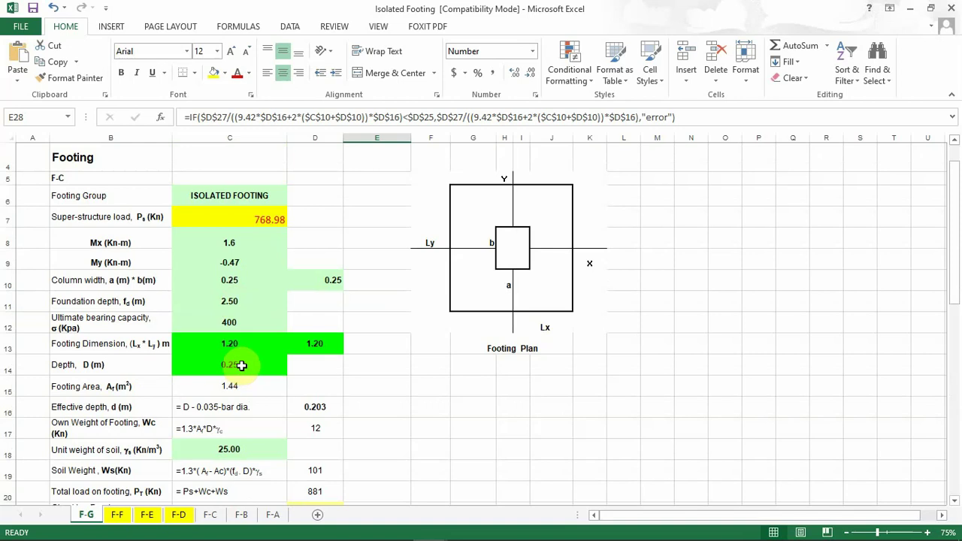
# Change the footing depth to 0.50 m, giving 0.453 m effective depth
pyautogui.click(237, 364)
pyautogui.write('0')
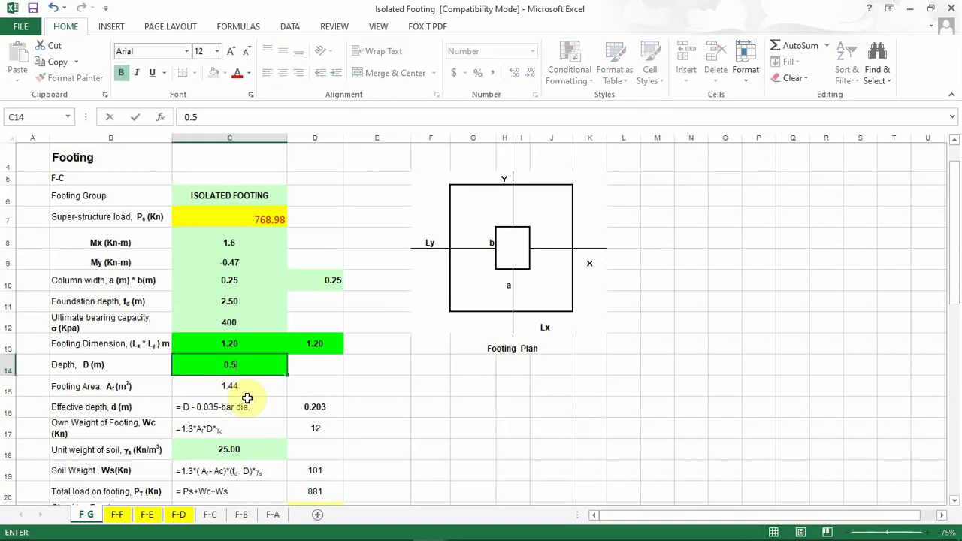
pyautogui.press('Return')
pyautogui.scroll(-1, 252, 399)
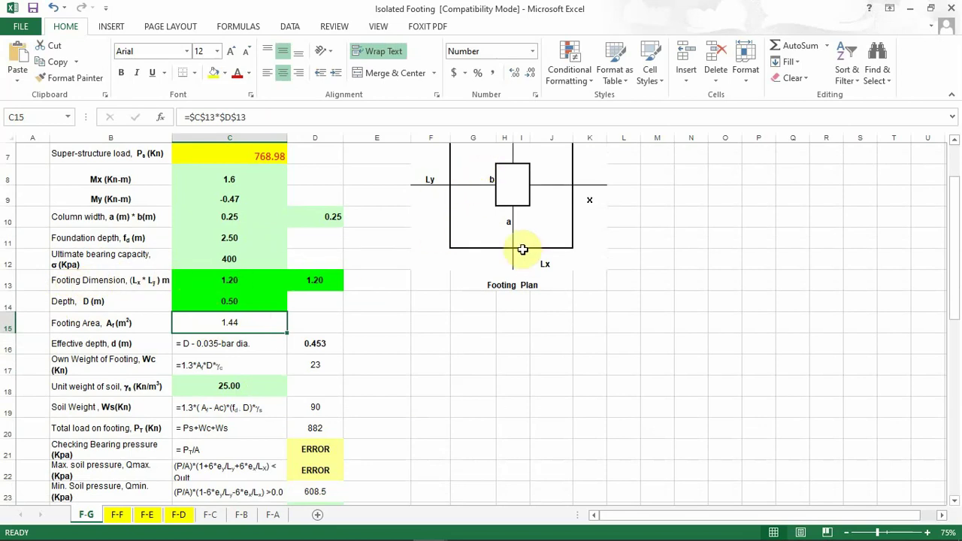
pyautogui.click(198, 281)
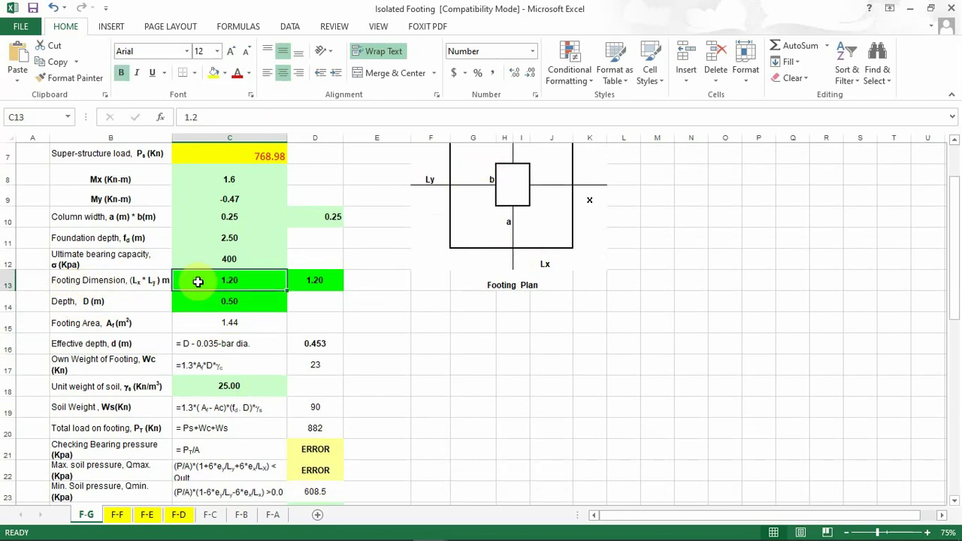
# Enlarge the footing to 1.5 × 1.5 m in C13 and D13
pyautogui.write('1')
pyautogui.press('Tab')
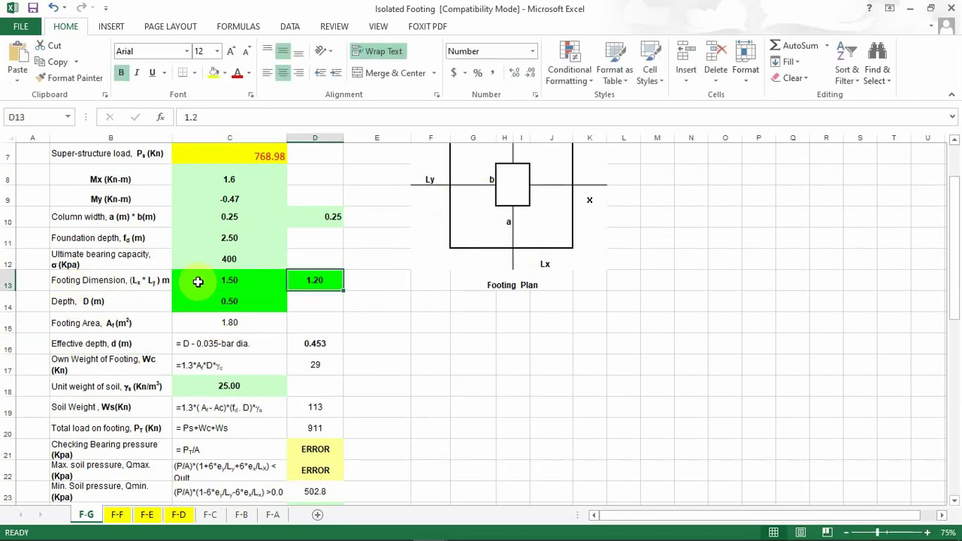
pyautogui.write('1.')
pyautogui.click(198, 281)
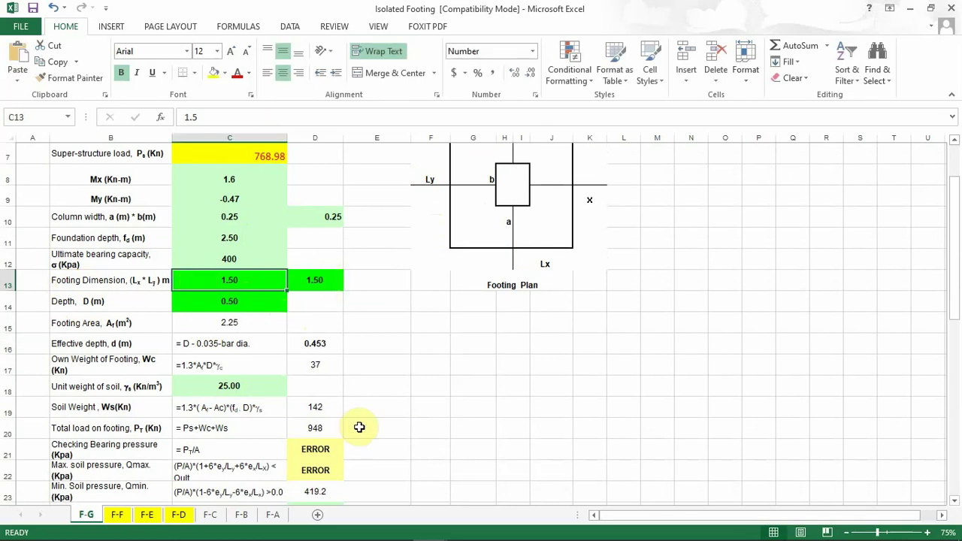
pyautogui.scroll(-1, 319, 410)
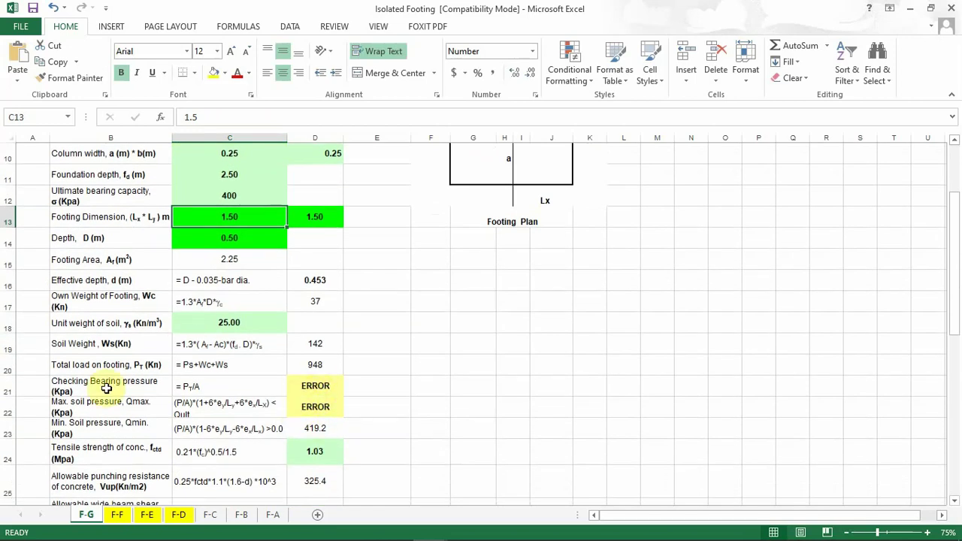
pyautogui.scroll(2, 343, 398)
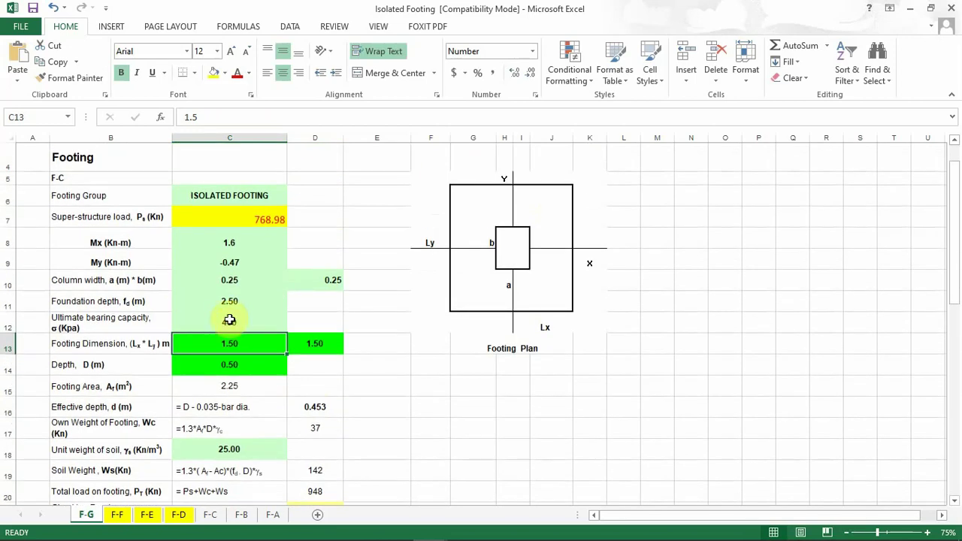
# Try a 480 kPa bearing capacity, then restore it to 400 kPa
pyautogui.click(228, 323)
pyautogui.scroll(-1, 300, 352)
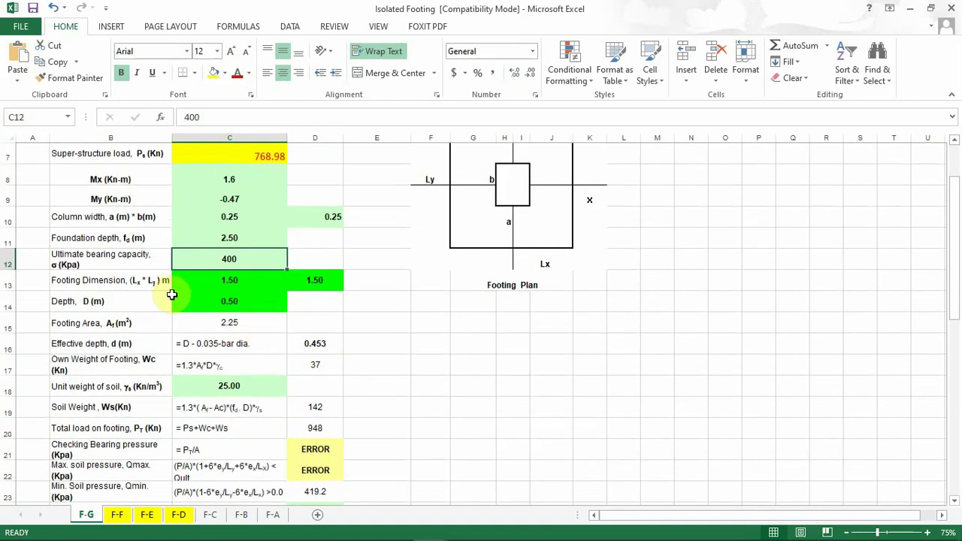
pyautogui.write('4')
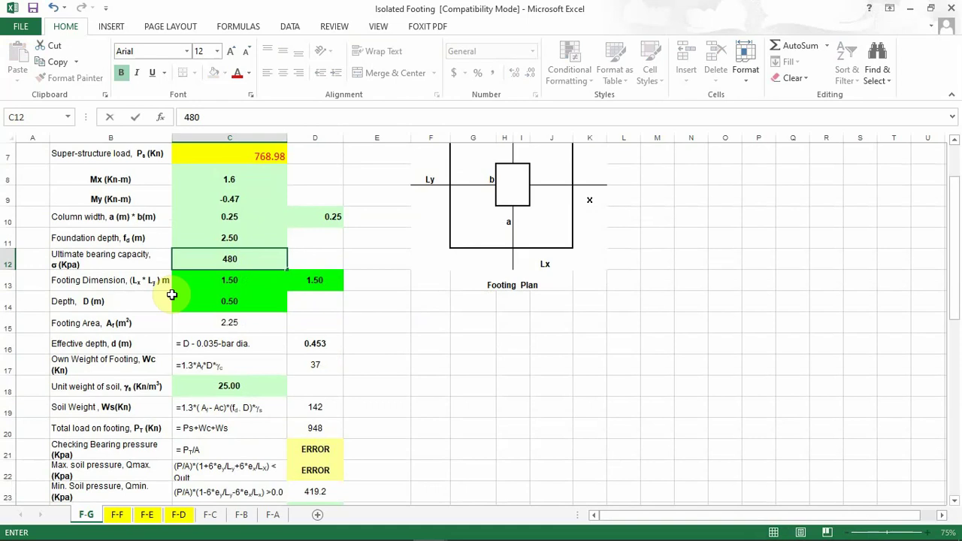
pyautogui.press('Return')
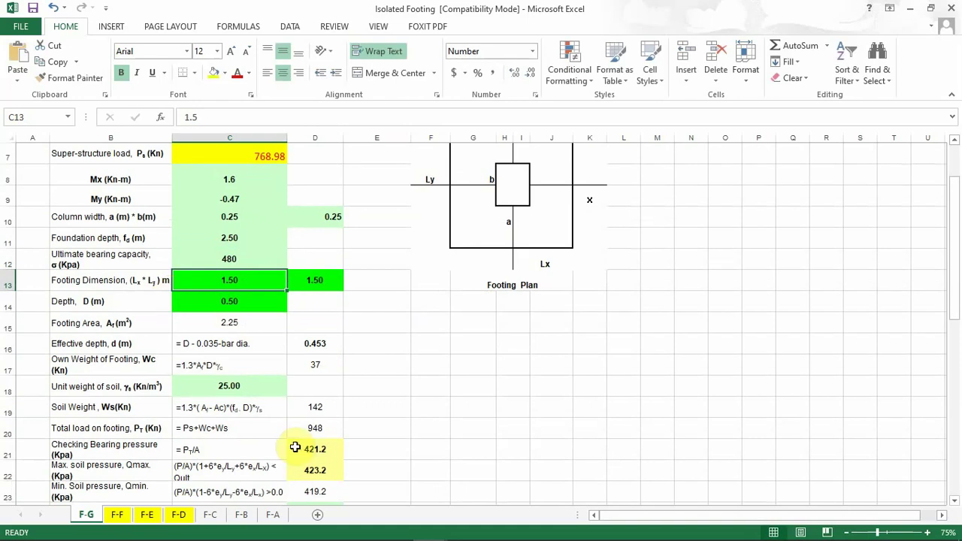
pyautogui.click(192, 261)
pyautogui.write('4')
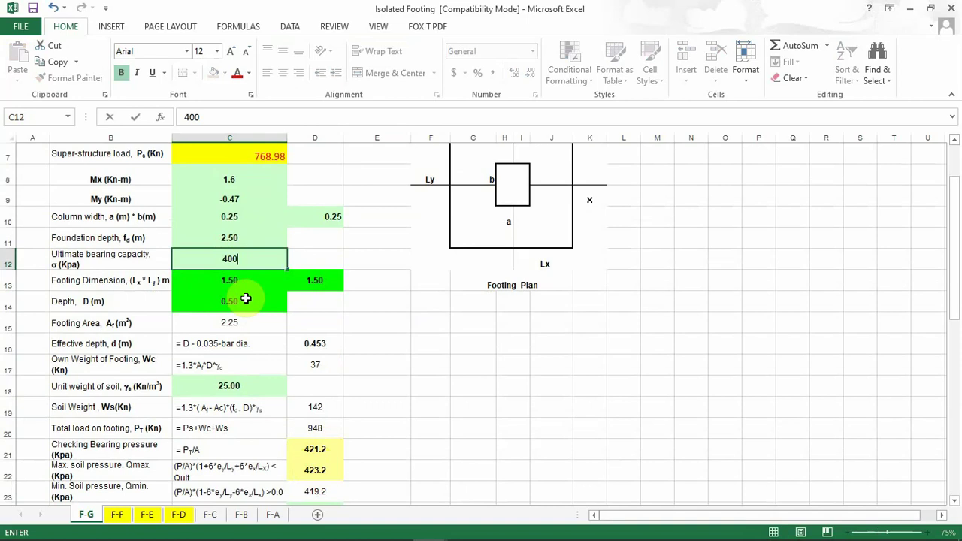
pyautogui.press('Return')
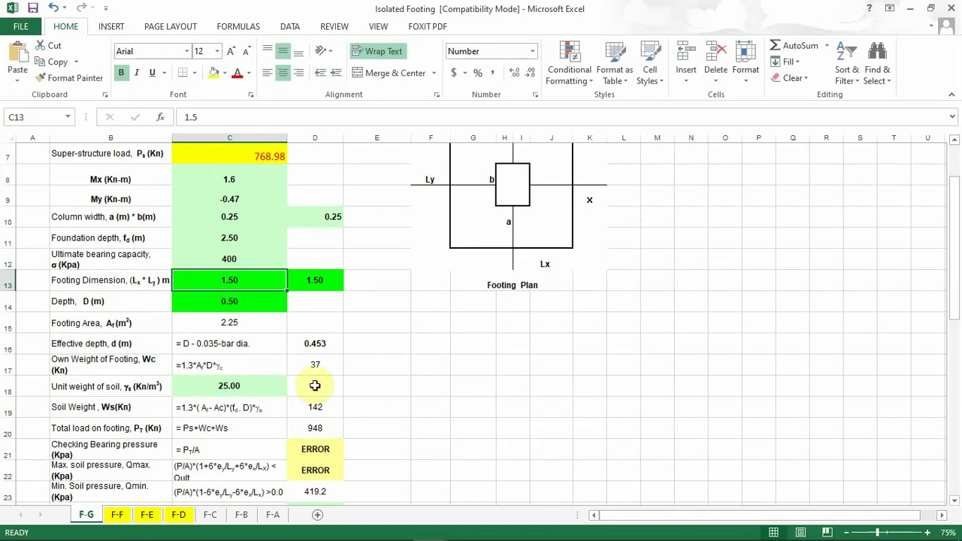
pyautogui.click(230, 307)
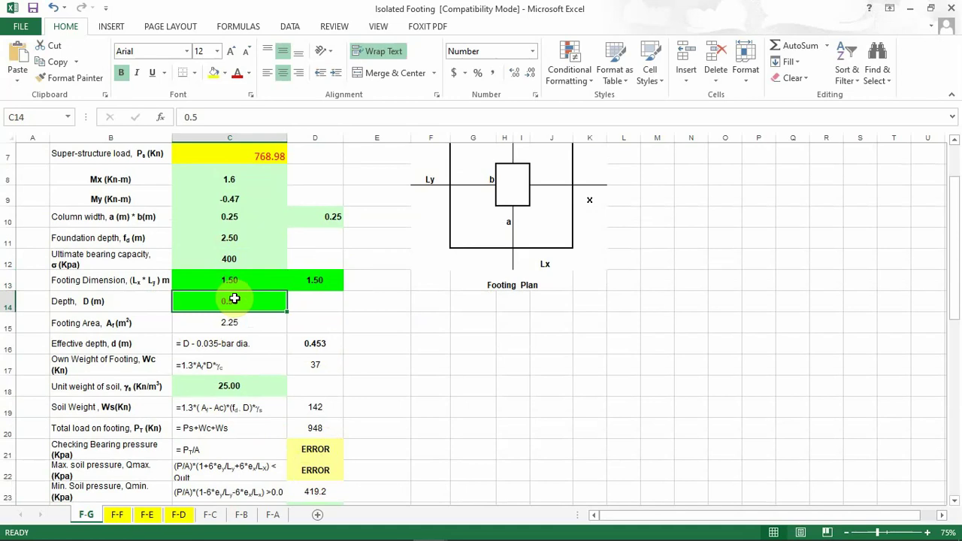
# Try a 2.00 × 2.00 m footing size
pyautogui.click(232, 280)
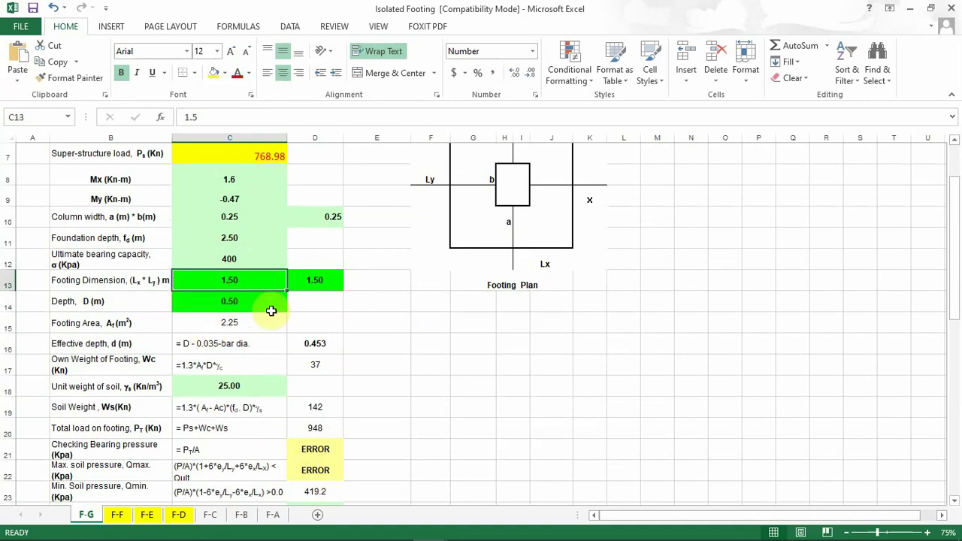
pyautogui.write('2')
pyautogui.press('Tab')
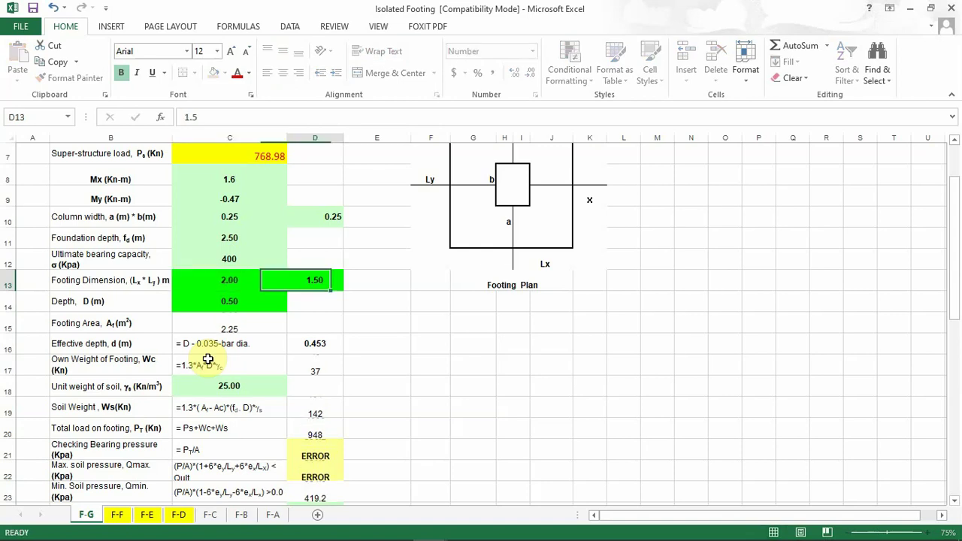
pyautogui.write('2')
pyautogui.hotkey('shift', 'Tab')
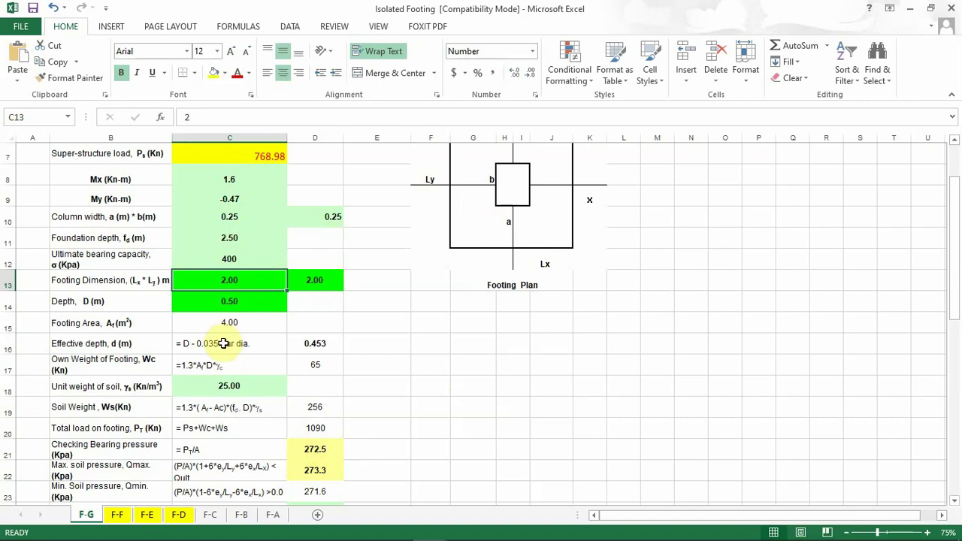
# Settle the footing at 1.60 × 1.60 m, giving bearing pressures 380.0 and 381.7 kPa
pyautogui.write('1.6')
pyautogui.press('Tab')
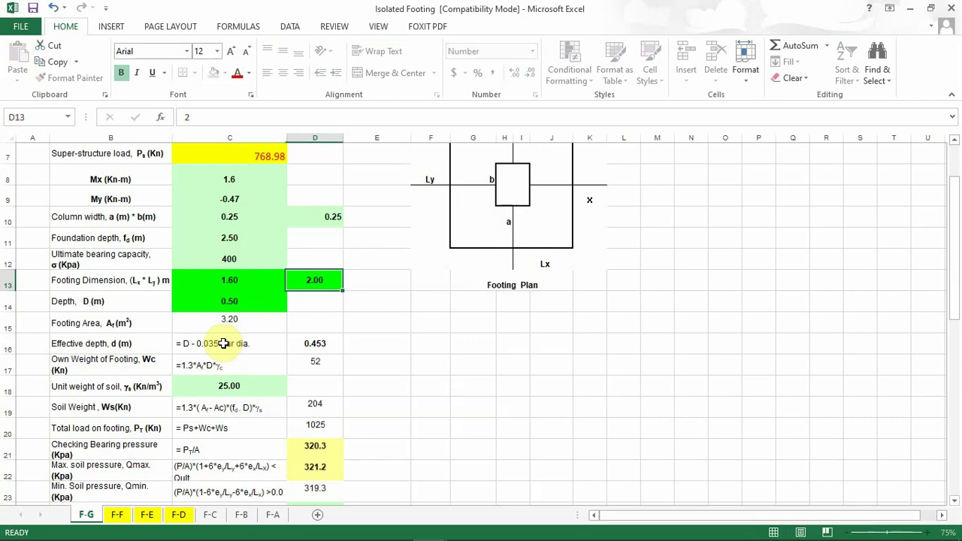
pyautogui.write('1.6')
pyautogui.press('Left')
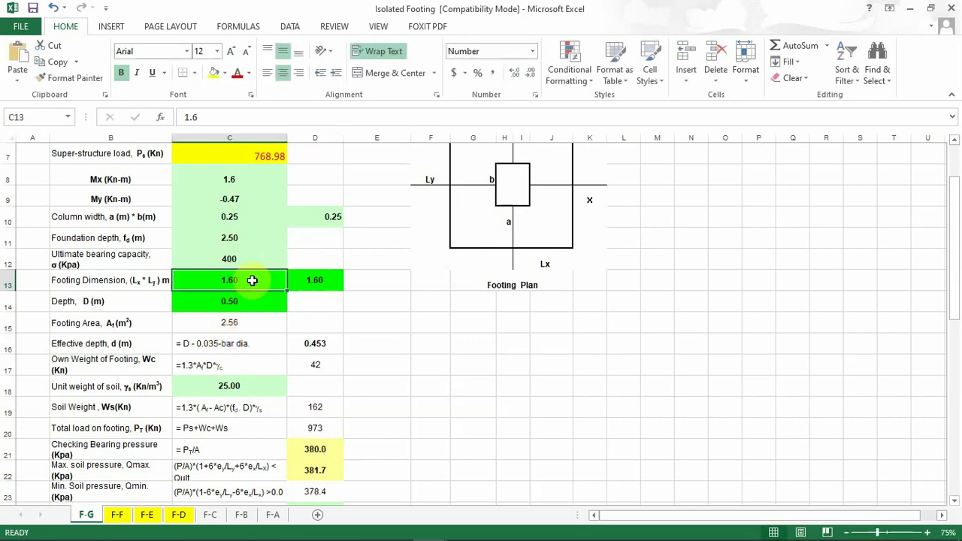
pyautogui.click(316, 277)
pyautogui.click(248, 284)
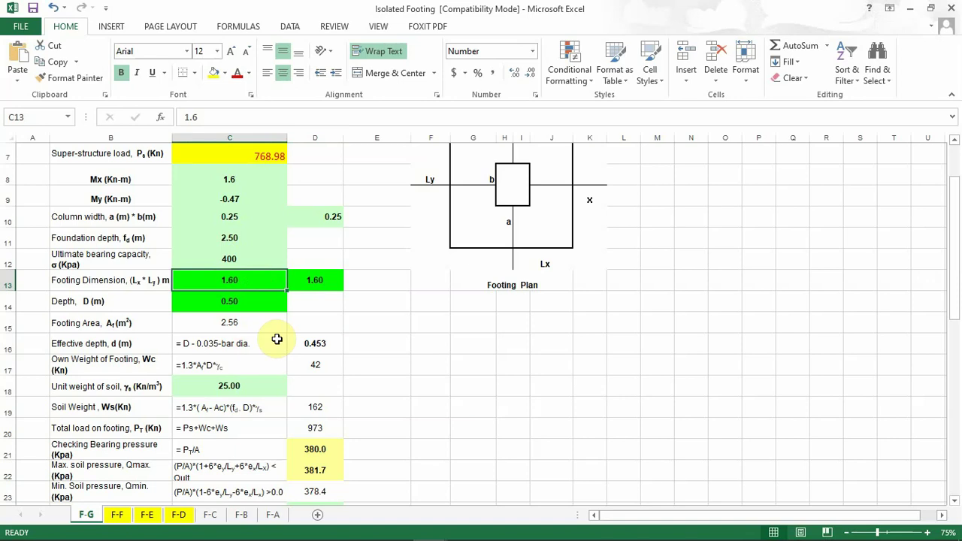
pyautogui.click(311, 263)
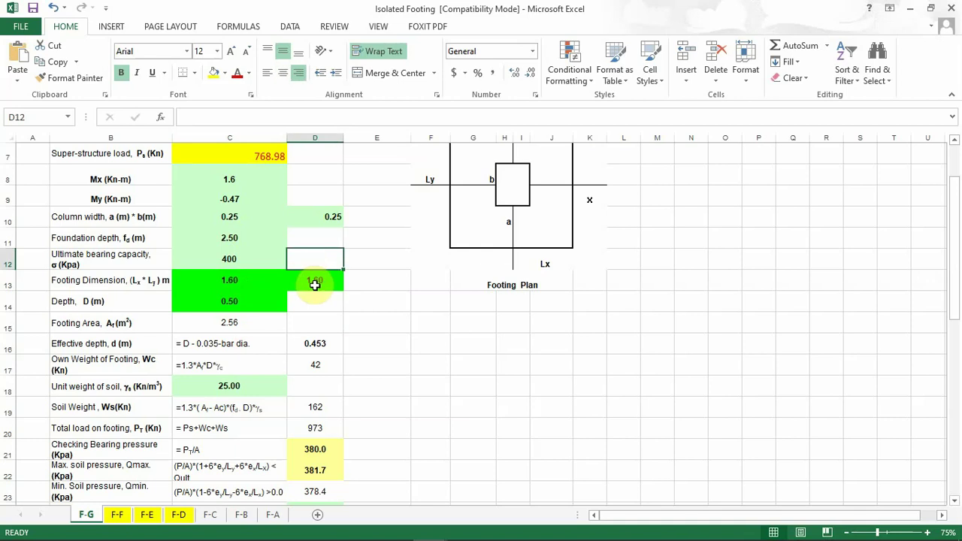
pyautogui.click(315, 281)
pyautogui.click(263, 279)
pyautogui.click(331, 280)
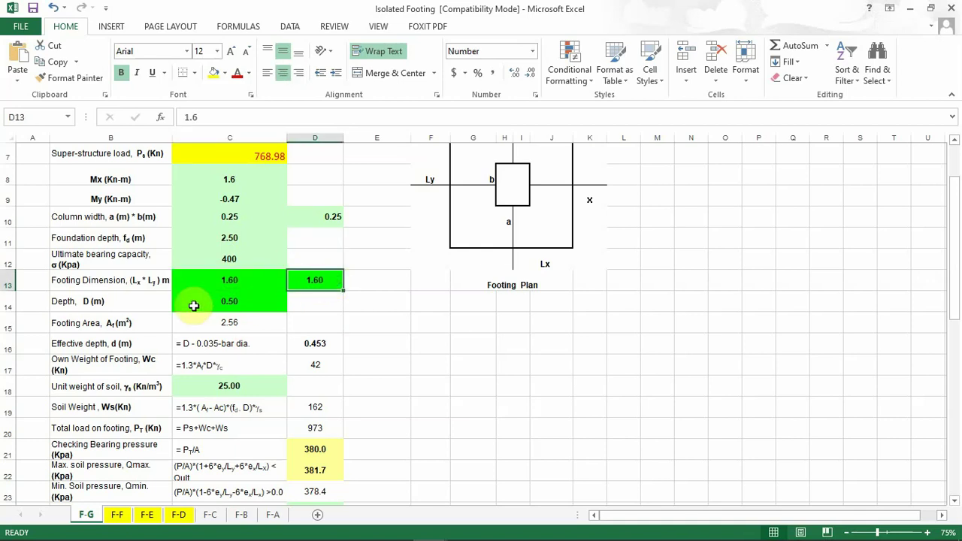
pyautogui.click(226, 280)
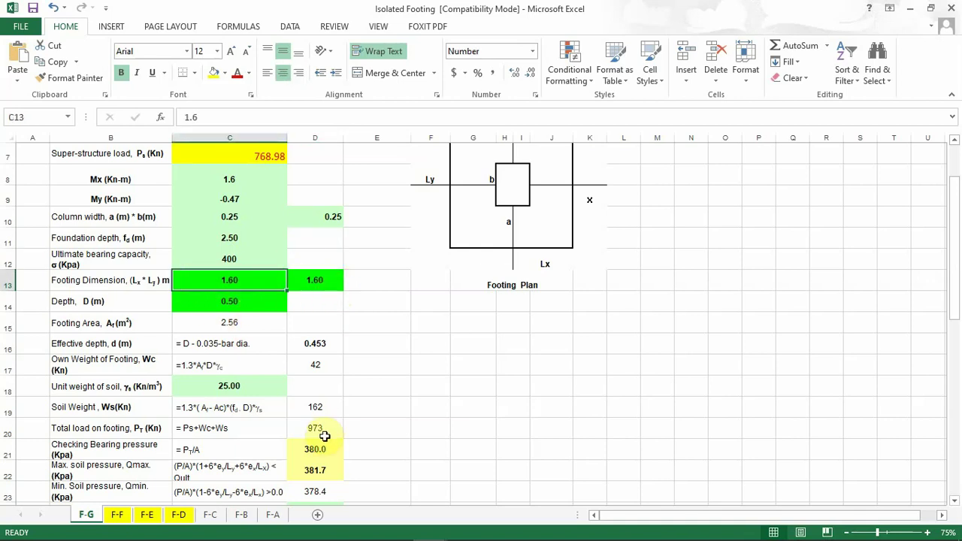
pyautogui.scroll(-2, 307, 388)
pyautogui.scroll(-1, 297, 383)
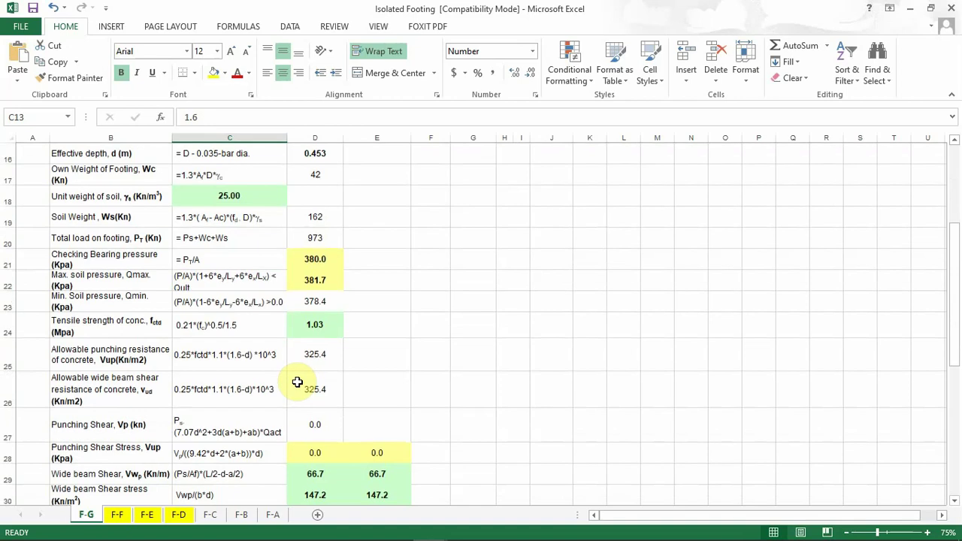
pyautogui.scroll(-2, 301, 387)
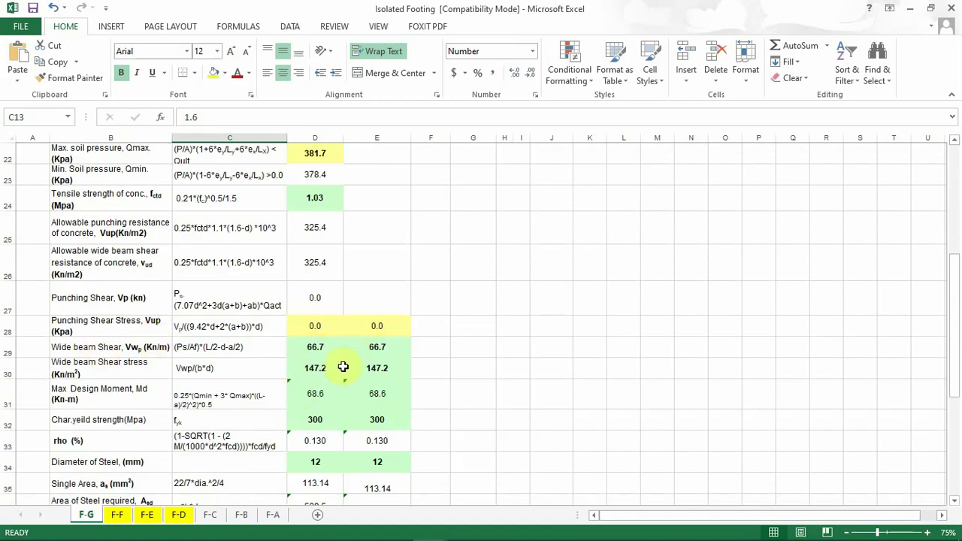
pyautogui.scroll(-1, 319, 396)
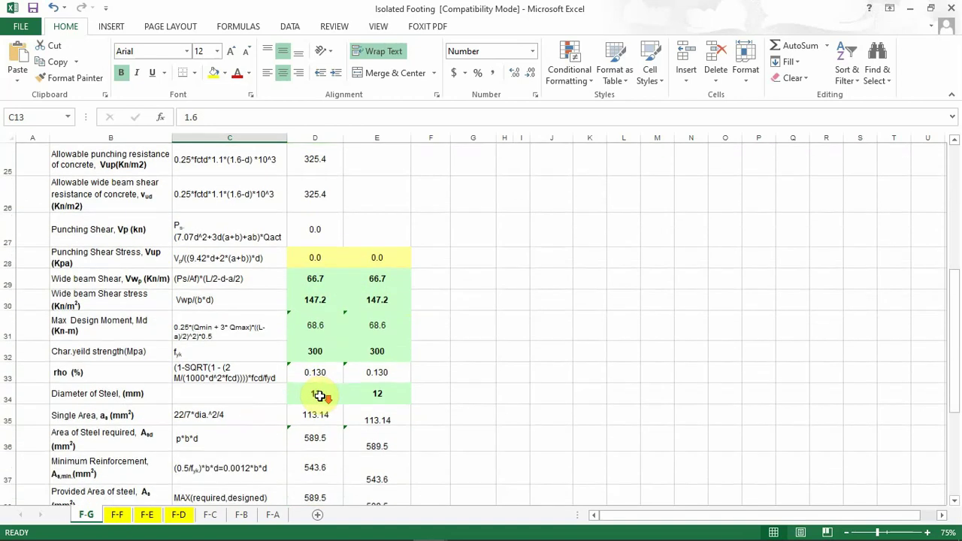
pyautogui.scroll(4, 315, 432)
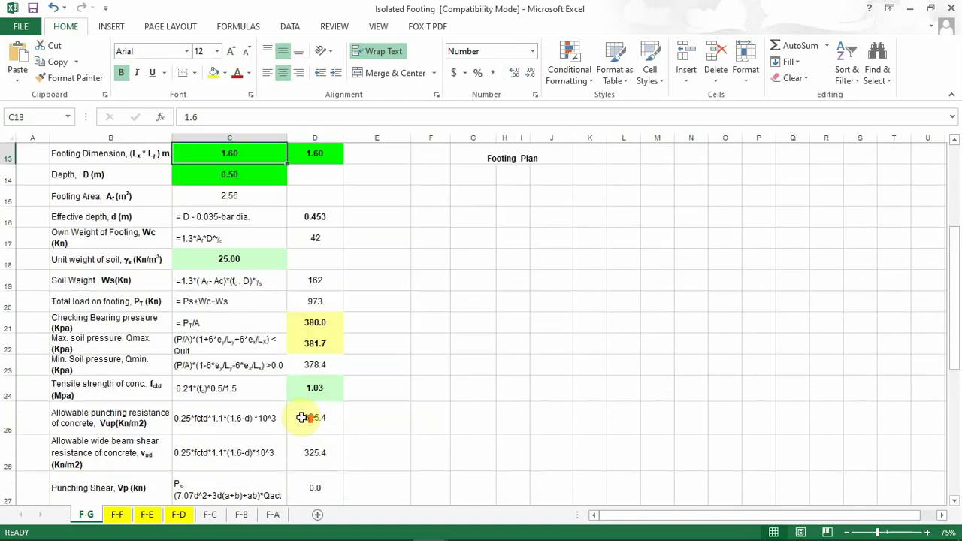
pyautogui.scroll(2, 285, 376)
pyautogui.scroll(1, 270, 301)
pyautogui.scroll(-2, 301, 345)
pyautogui.scroll(-2, 325, 411)
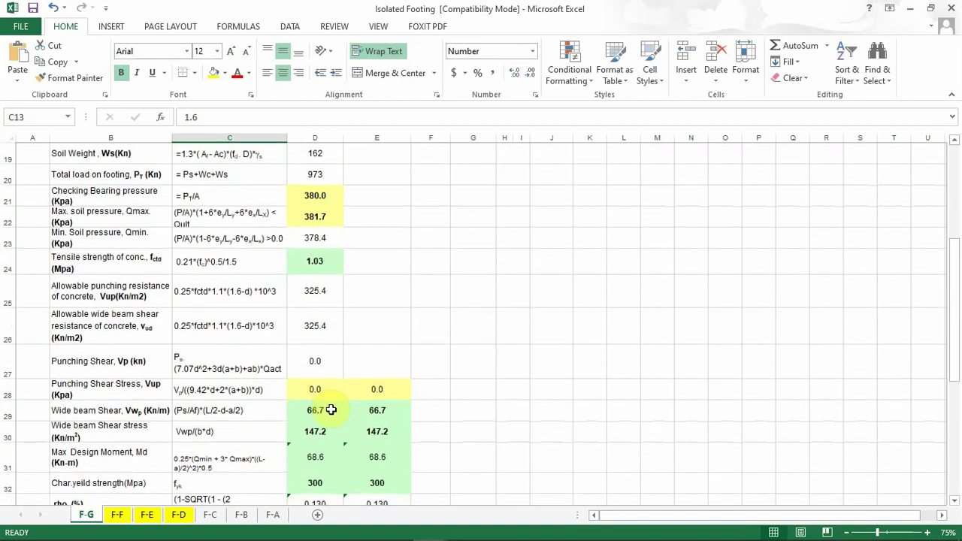
pyautogui.scroll(-1, 331, 402)
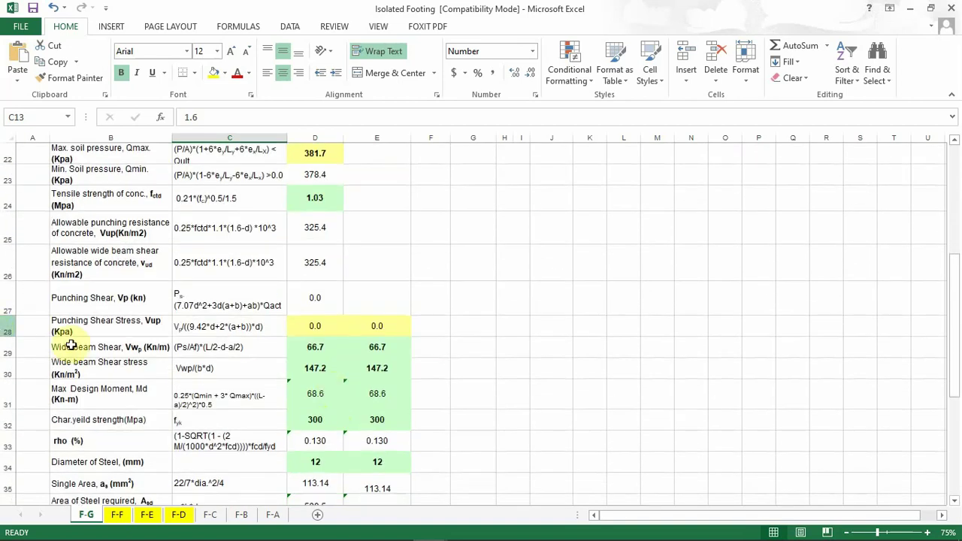
pyautogui.scroll(-2, 406, 375)
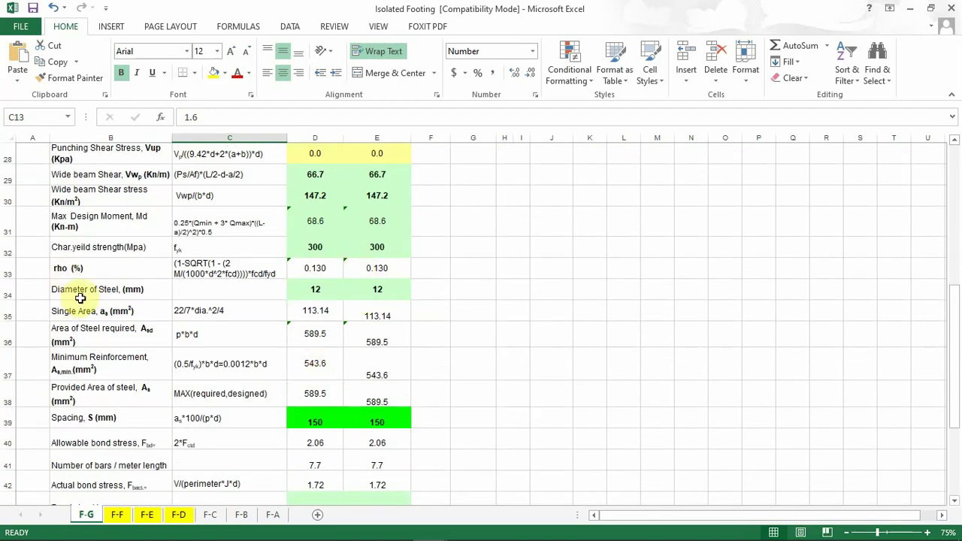
# Set the steel bar diameter to 14 mm in both directions
pyautogui.click(316, 290)
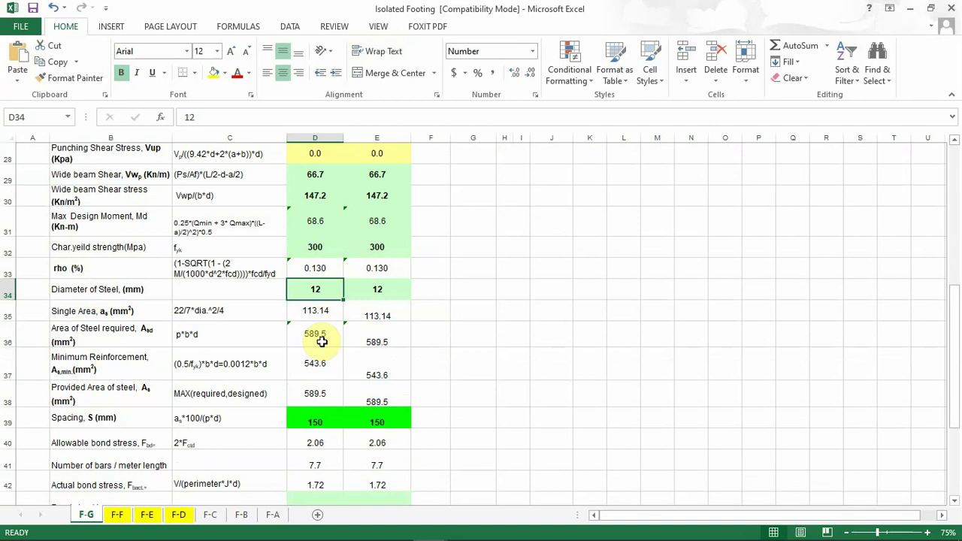
pyautogui.write('14')
pyautogui.press('Tab')
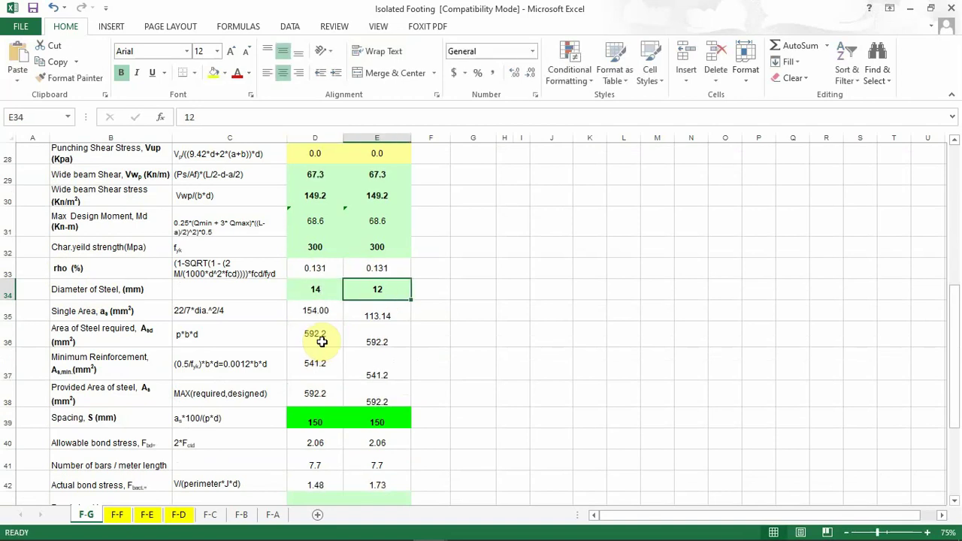
pyautogui.write('1')
pyautogui.press('Left')
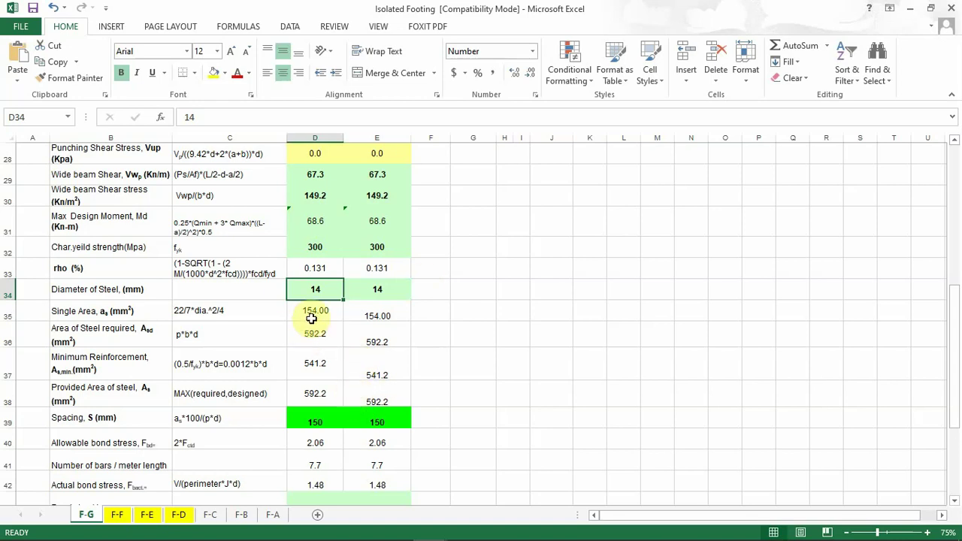
pyautogui.click(370, 292)
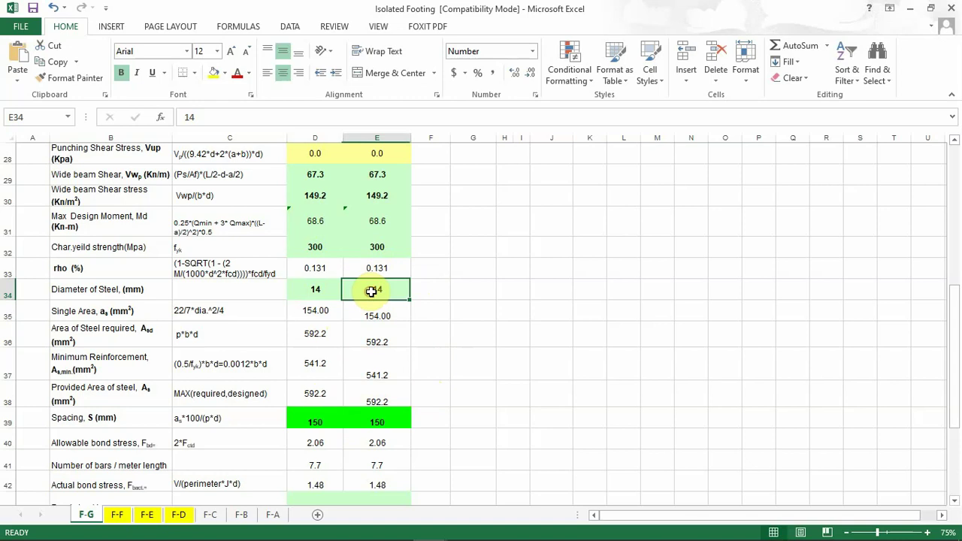
# Check the 150 mm spacing and bars-per-metre length formulas in both directions
pyautogui.scroll(-1, 361, 316)
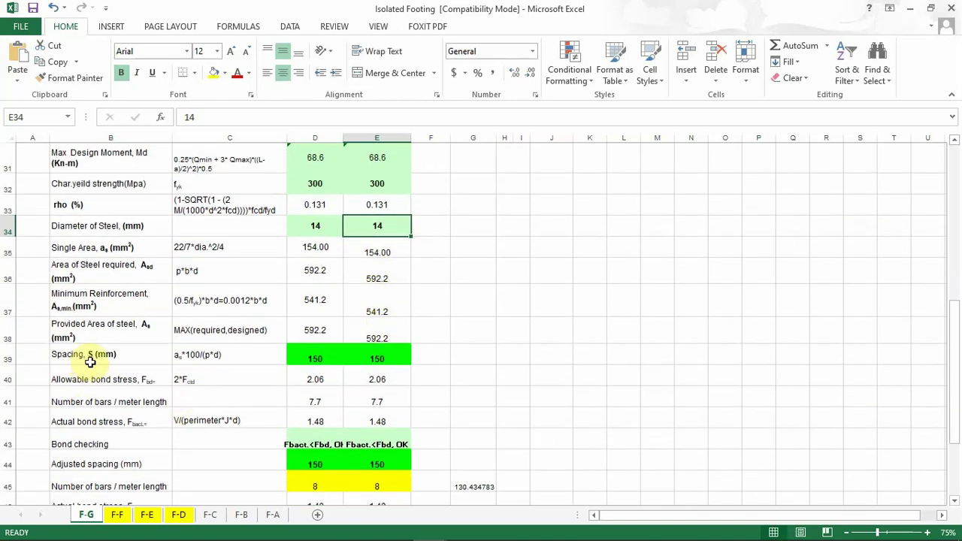
pyautogui.click(345, 358)
pyautogui.click(398, 358)
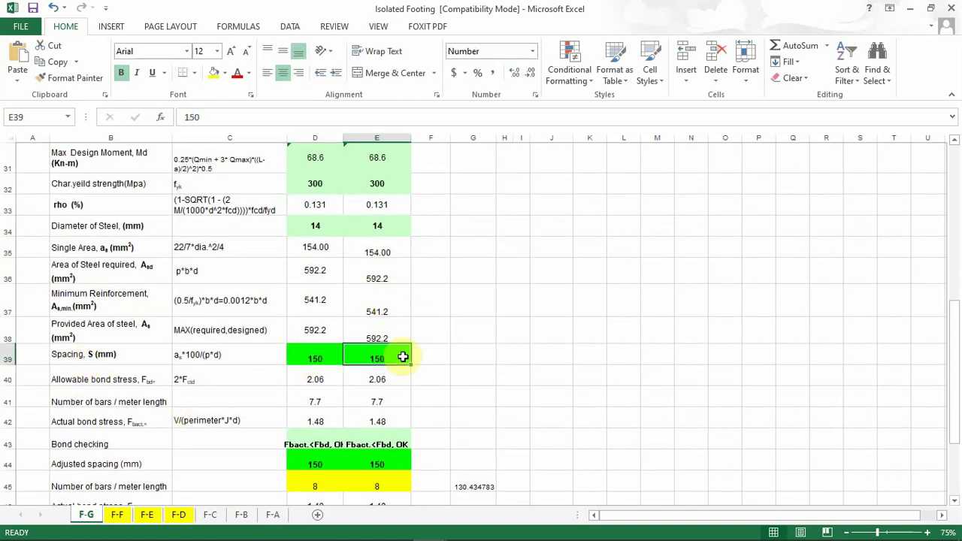
pyautogui.scroll(-1, 402, 360)
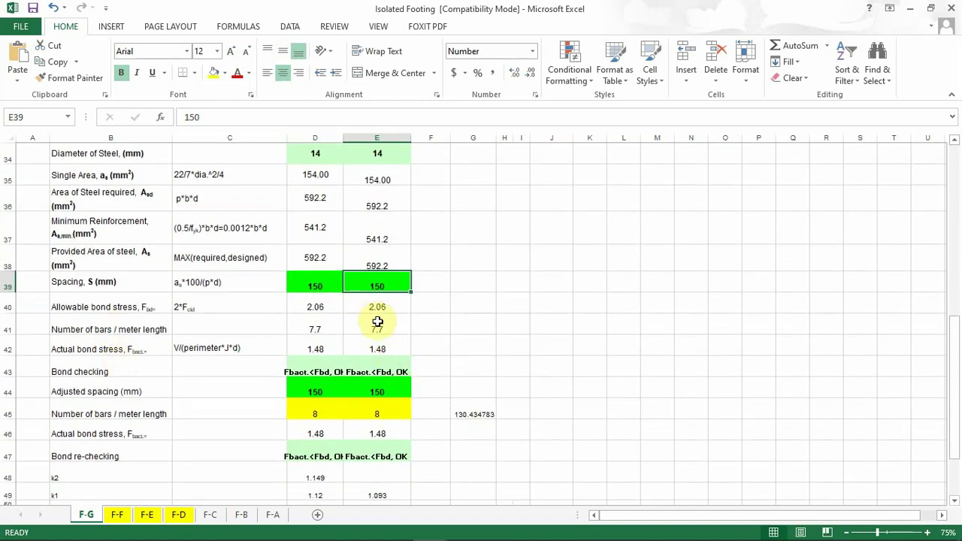
pyautogui.click(306, 326)
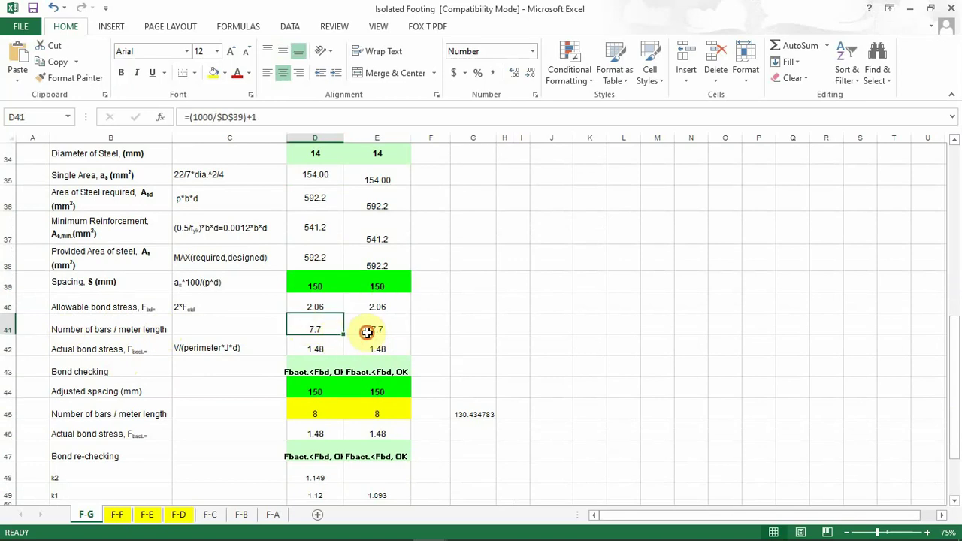
pyautogui.click(372, 329)
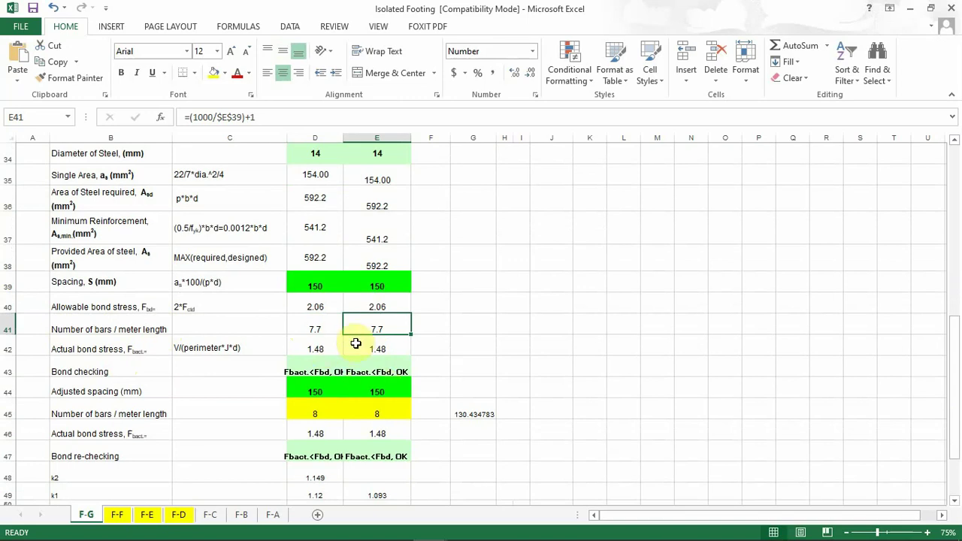
# Inspect the number-of-bars-per-metre and adjusted spacing formulas for both directions
pyautogui.scroll(-1, 356, 343)
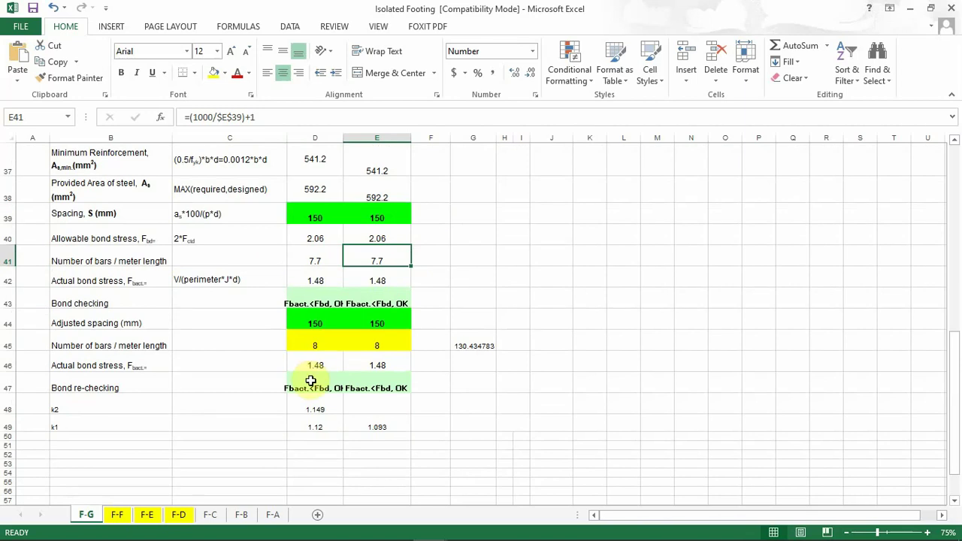
pyautogui.click(316, 345)
pyautogui.click(369, 346)
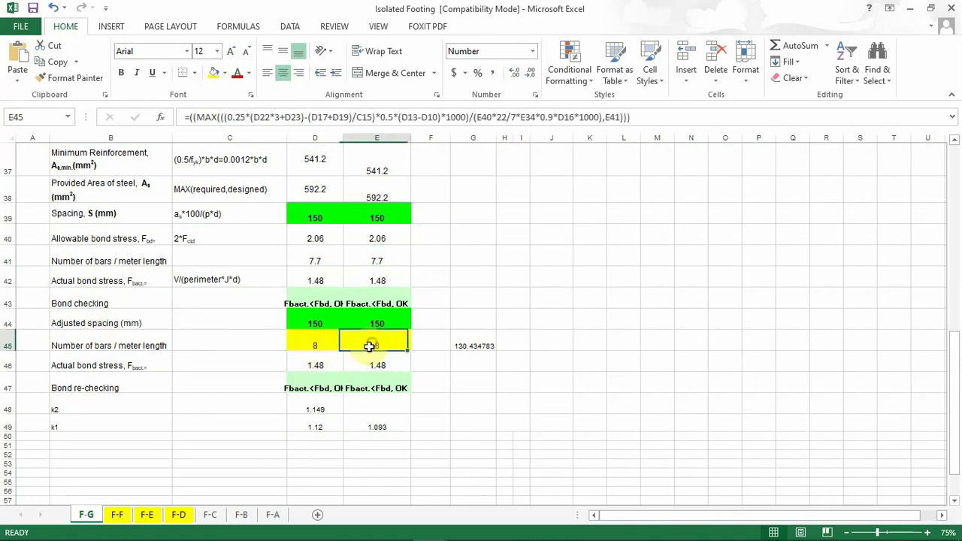
pyautogui.click(316, 345)
pyautogui.click(374, 345)
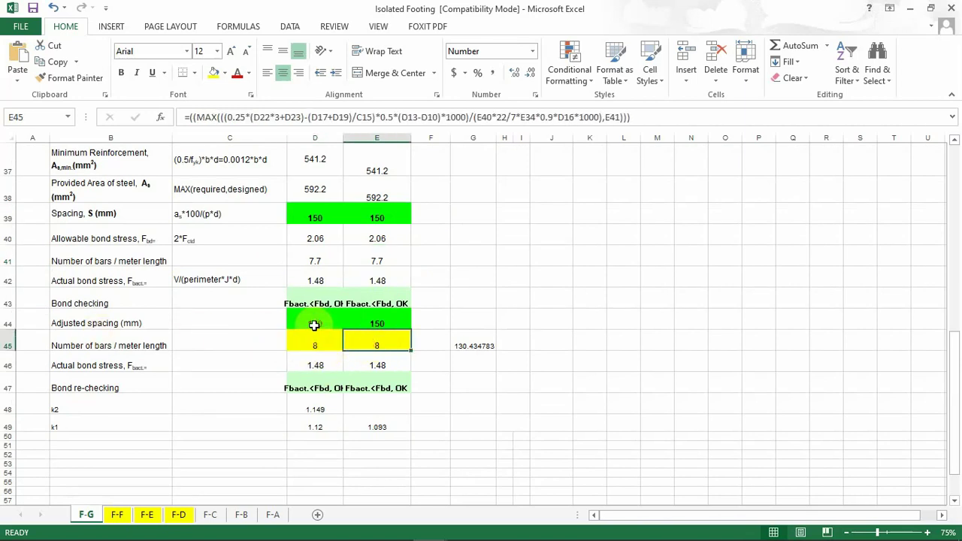
pyautogui.click(314, 325)
pyautogui.click(369, 321)
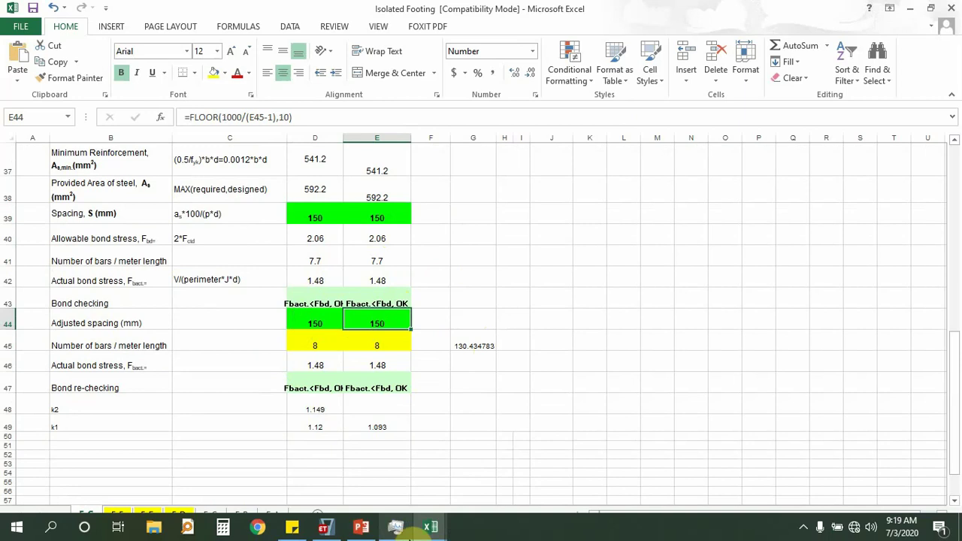
# Switch from ETABS back to the Isolated Footing workbook and restore its window size
pyautogui.click(323, 527)
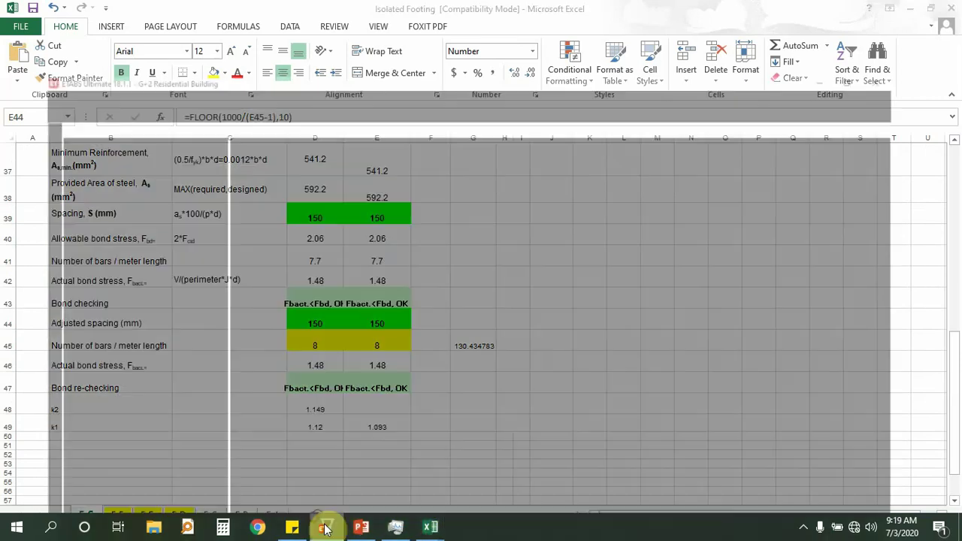
pyautogui.moveTo(430, 527)
pyautogui.click(480, 418)
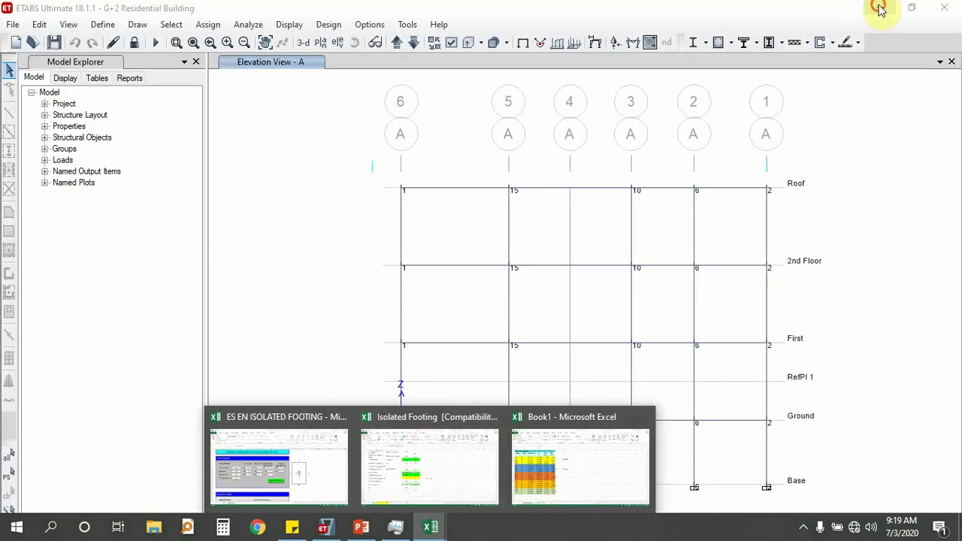
pyautogui.click(876, 9)
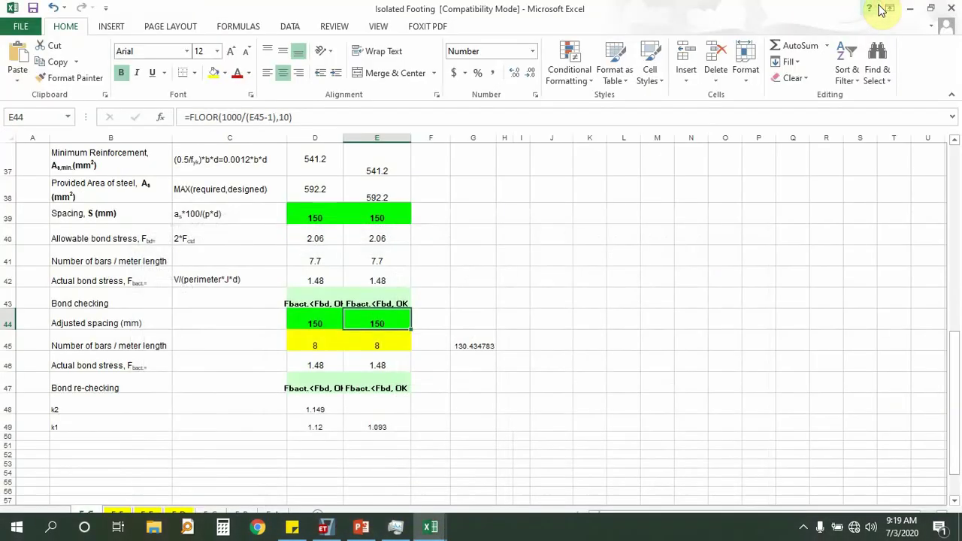
pyautogui.click(930, 7)
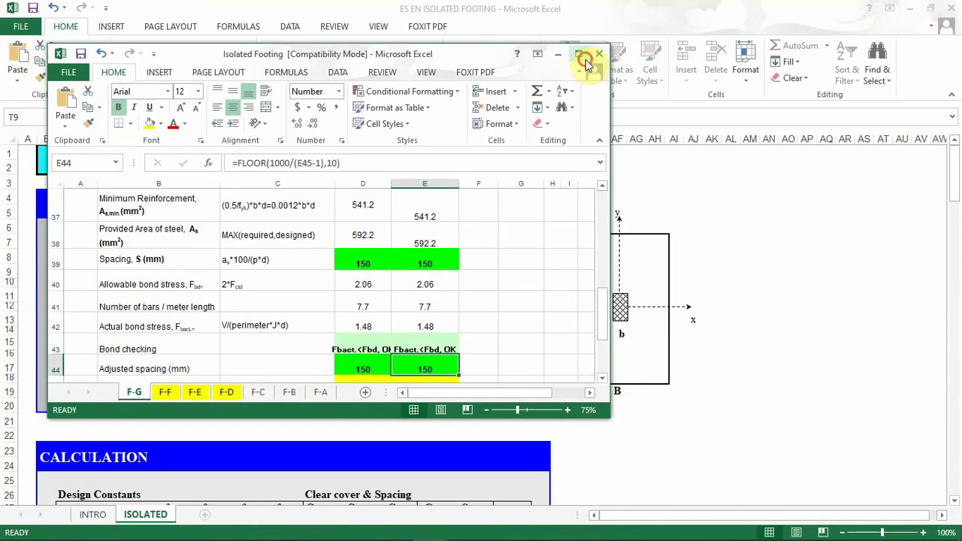
pyautogui.click(580, 21)
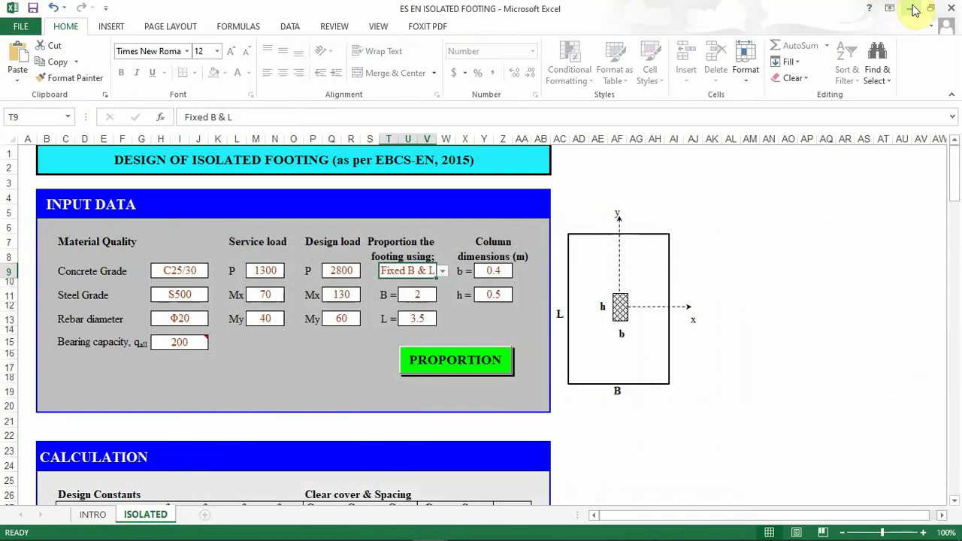
# Show Book1's Joint Reactions table, then minimize Excel to reveal the desktop note
pyautogui.click(909, 9)
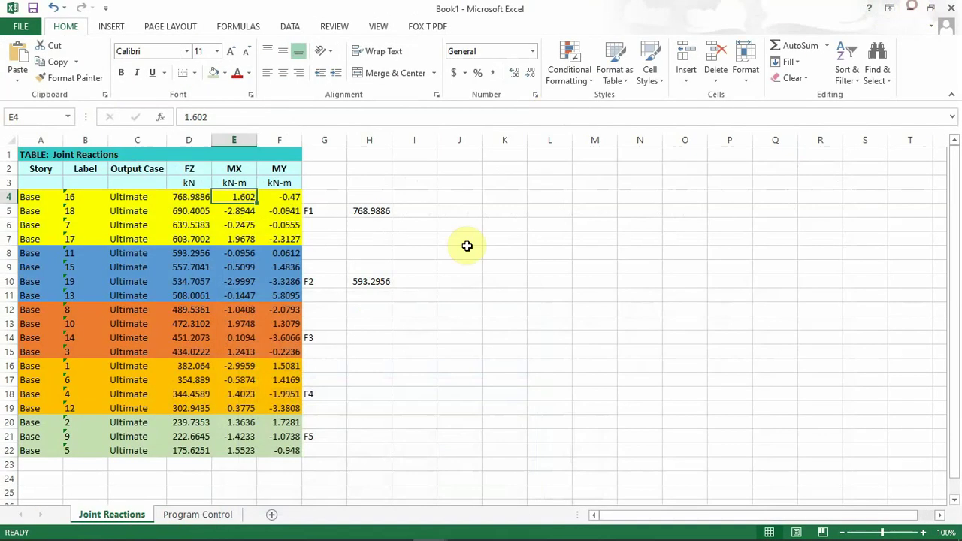
pyautogui.click(909, 9)
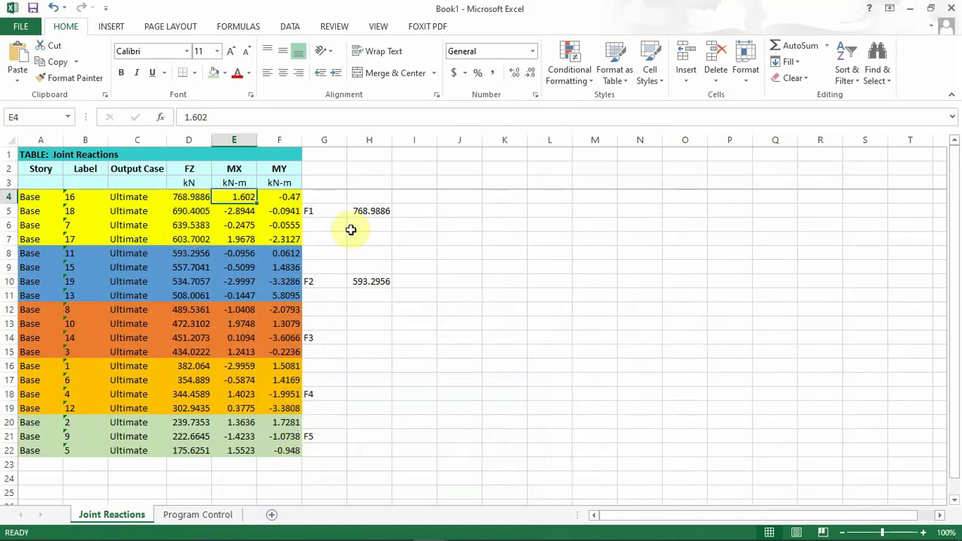
pyautogui.click(905, 9)
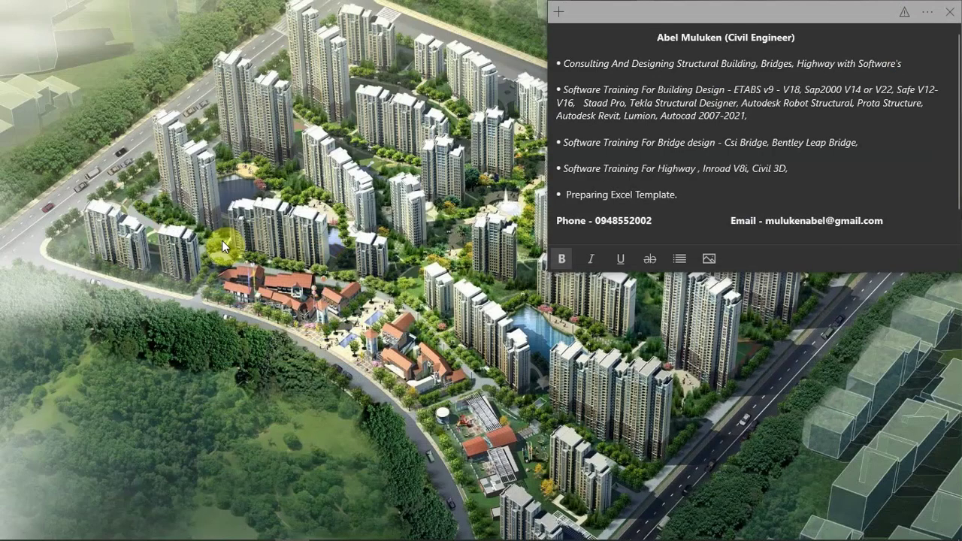